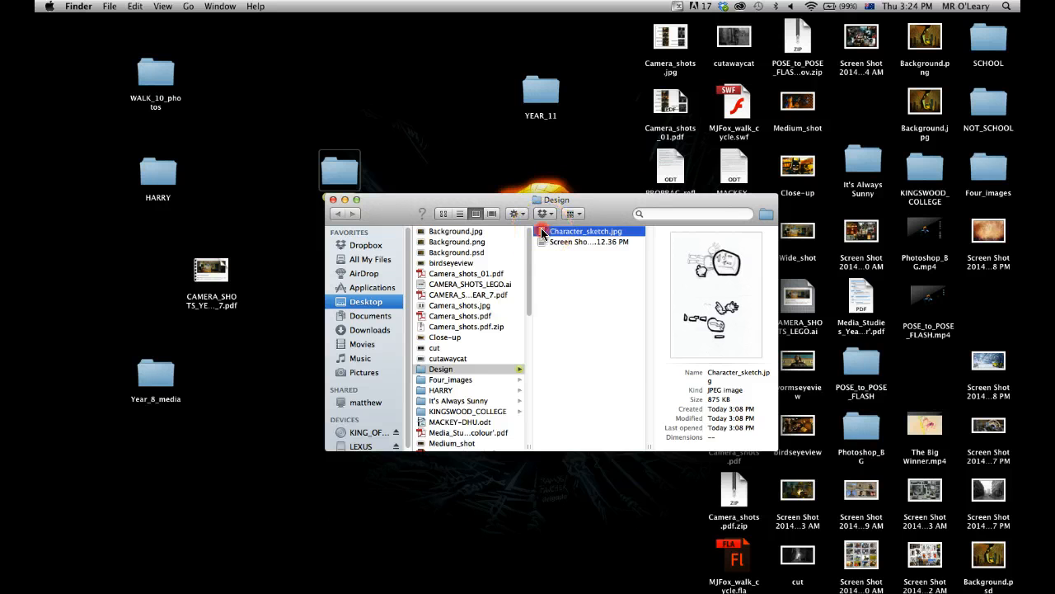
Rotate Character_sketch.jpg 90° counterclockwise in Preview so the character stands upright, and close the image.
{"action": "mouse_move", "coordinate": [707, 245]}
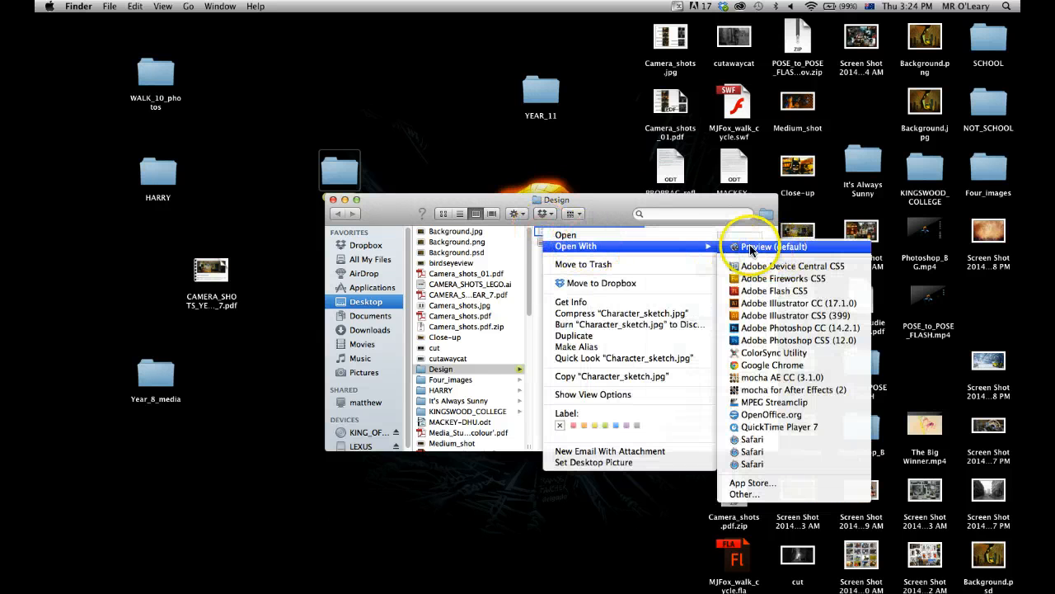
{"action": "left_click", "coordinate": [751, 246]}
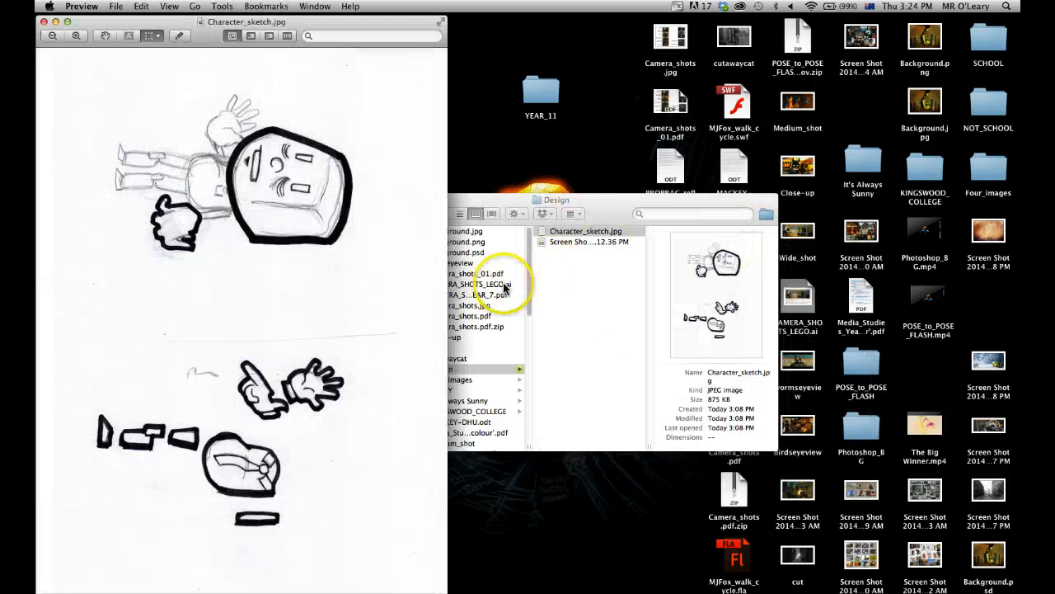
{"action": "key", "text": "super+l"}
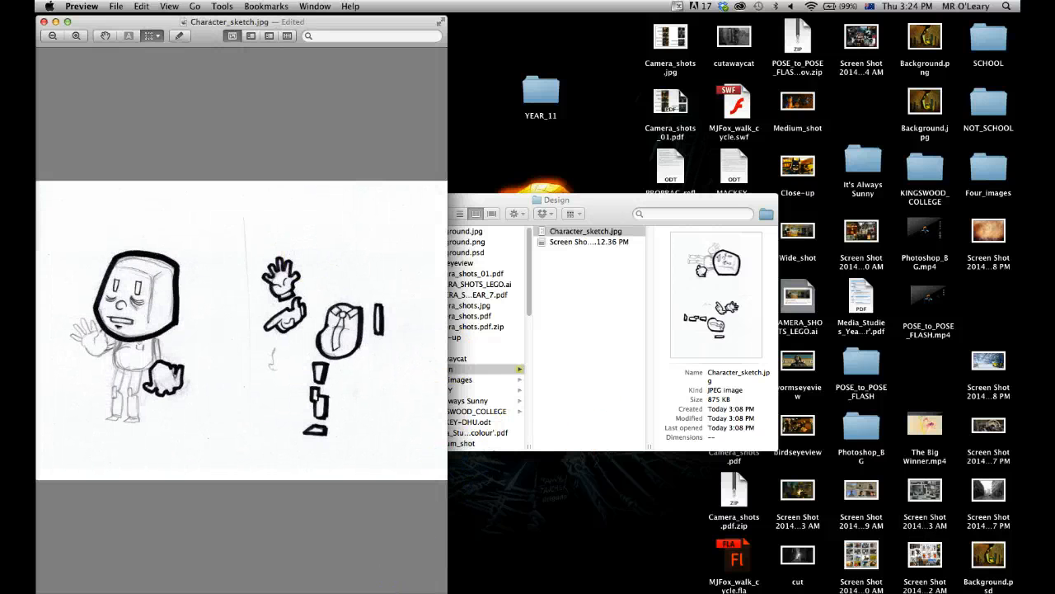
{"action": "mouse_move", "coordinate": [448, 590]}
{"action": "left_mouse_down"}
{"action": "mouse_move", "coordinate": [635, 495]}
{"action": "mouse_move", "coordinate": [903, 519]}
{"action": "left_mouse_up"}
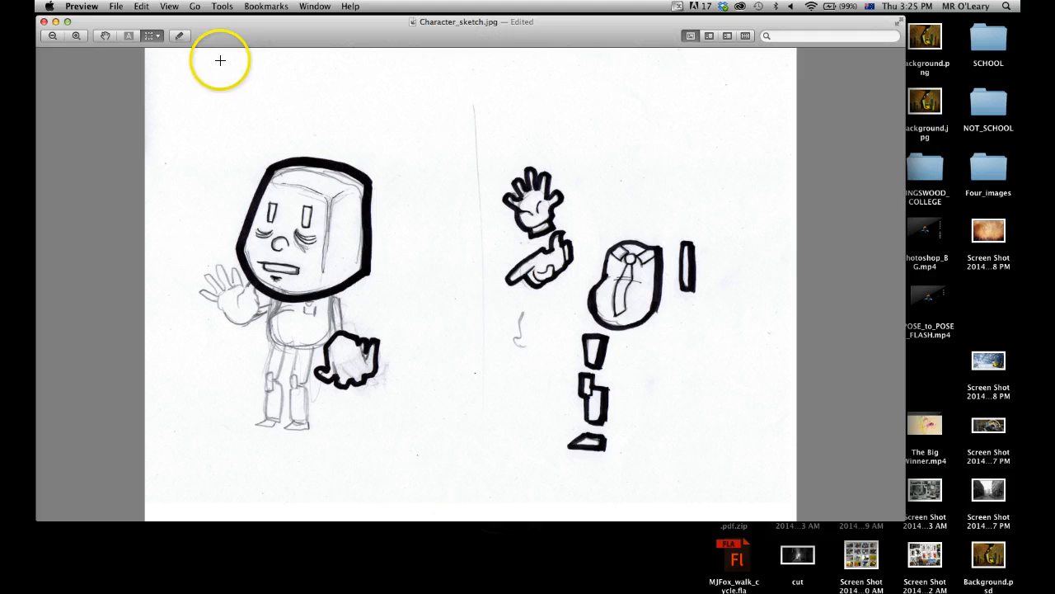
{"action": "left_click_drag", "start_coordinate": [117, 33], "coordinate": [125, 43]}
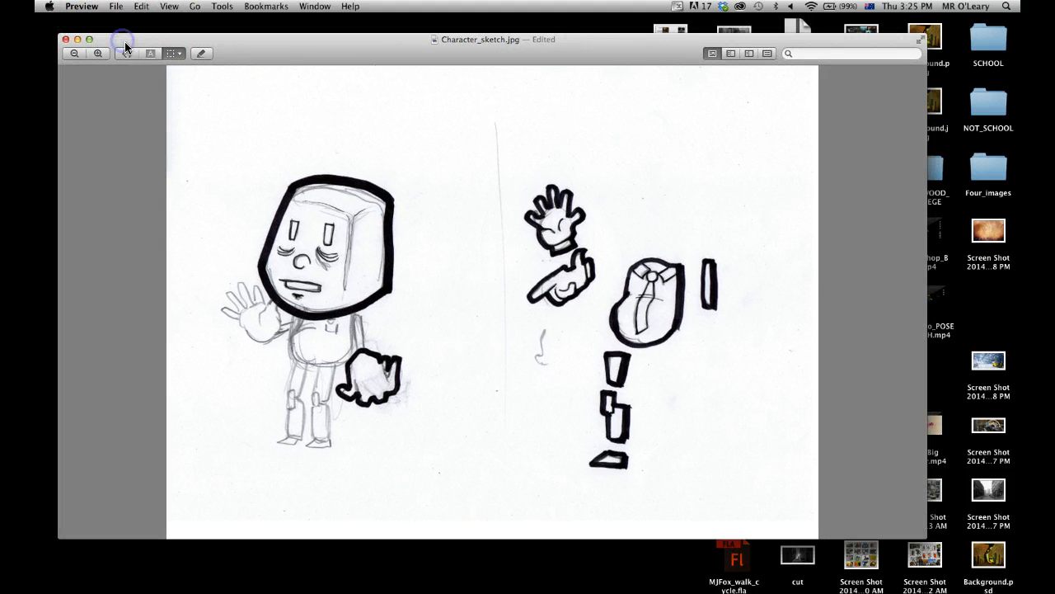
{"action": "left_click", "coordinate": [64, 41]}
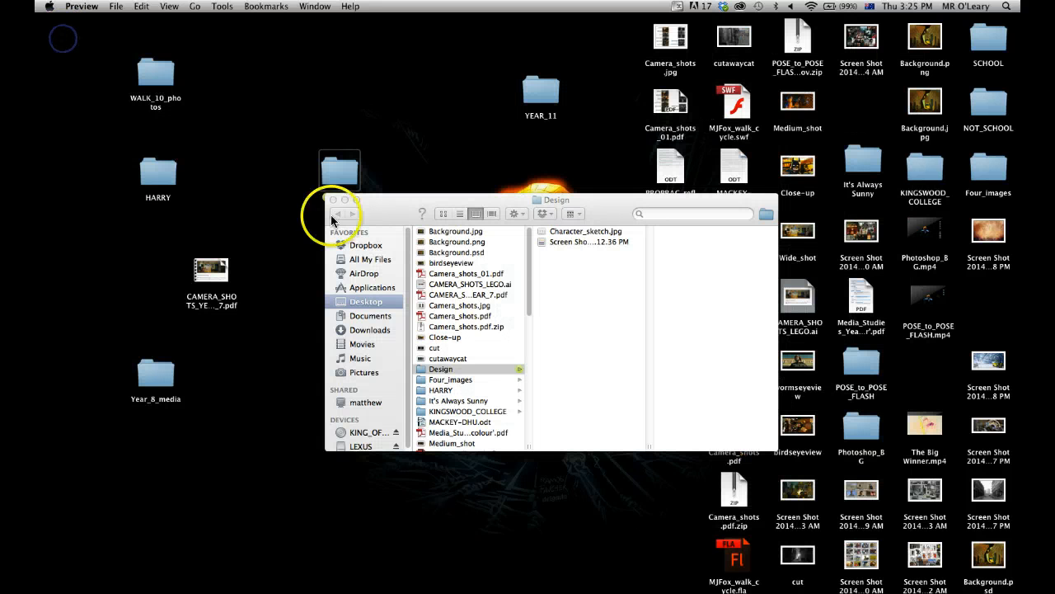
View the colour palette image Screen Shot 2014-05-15 at 3.12.36 PM in Preview and close it.
{"action": "left_click", "coordinate": [564, 243]}
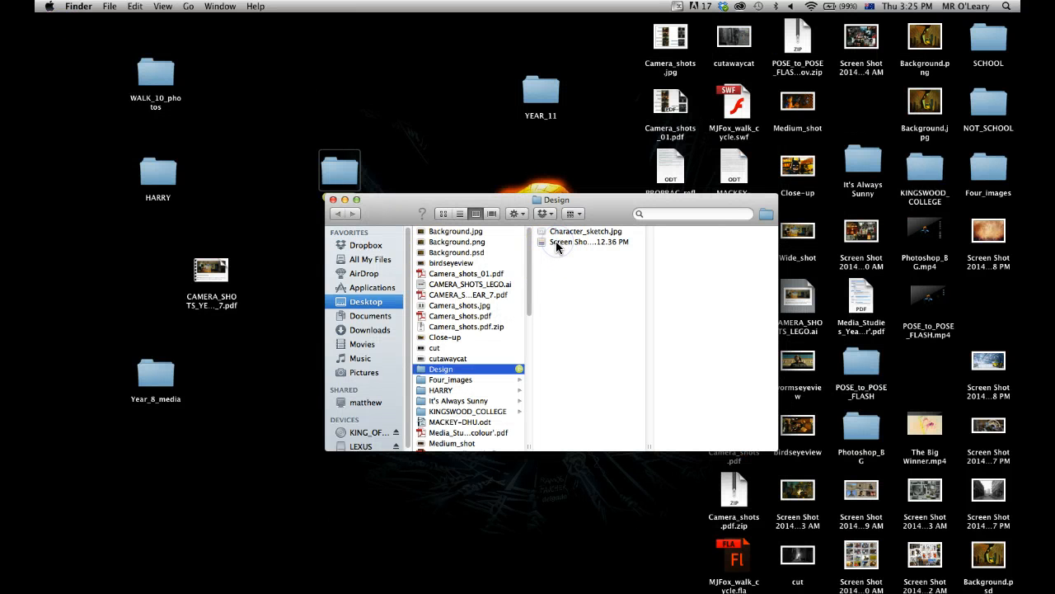
{"action": "left_click", "coordinate": [557, 244]}
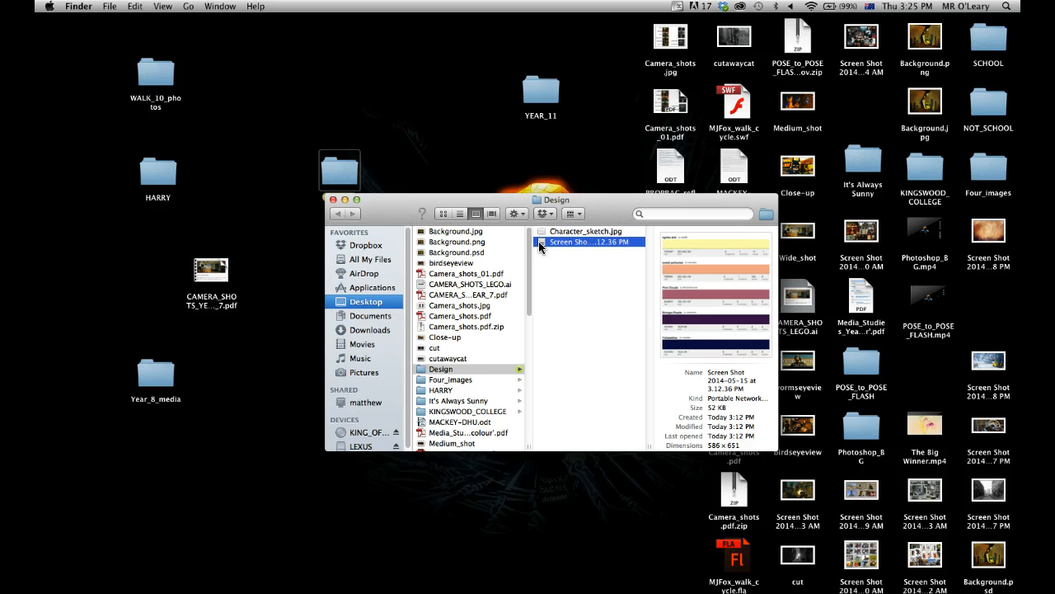
{"action": "right_click", "coordinate": [540, 244]}
{"action": "mouse_move", "coordinate": [602, 237]}
{"action": "left_click", "coordinate": [829, 240]}
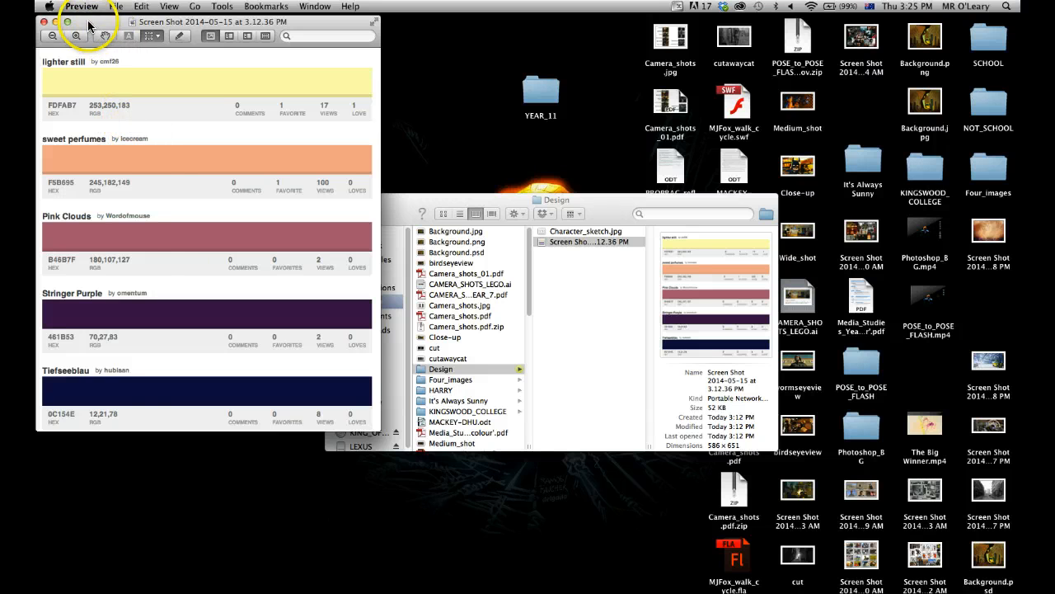
{"action": "left_click_drag", "start_coordinate": [89, 26], "coordinate": [164, 98]}
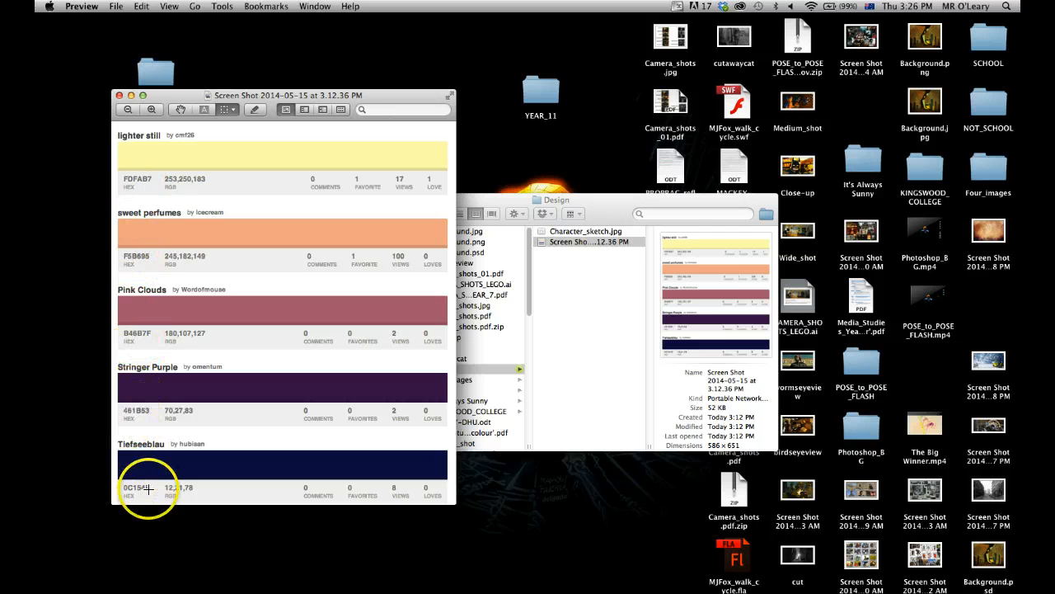
{"action": "left_click", "coordinate": [120, 96]}
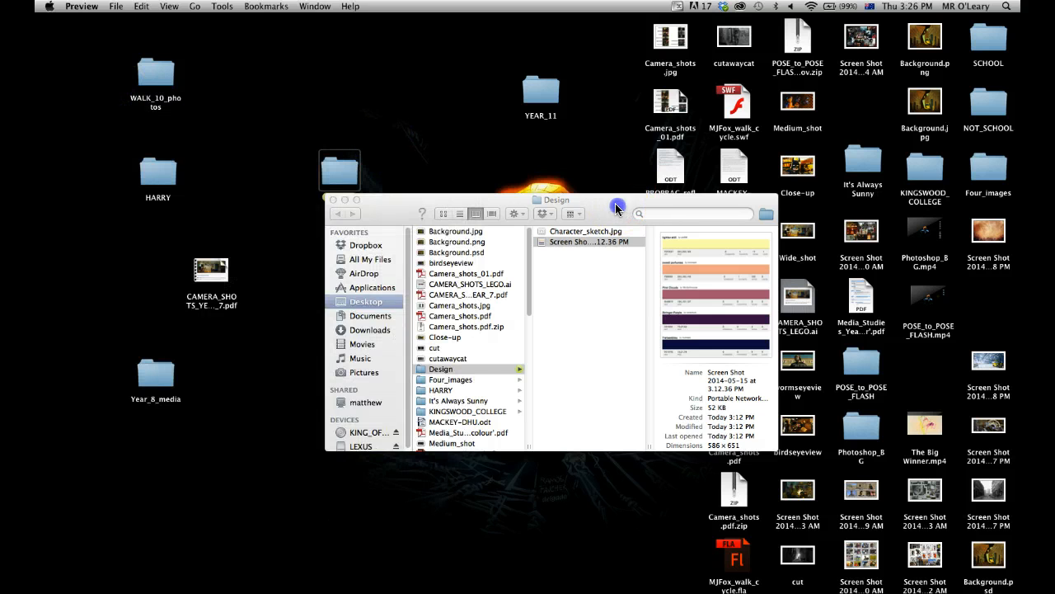
Switch to Photoshop and open Character_sketch.jpg from the Design folder in it.
{"action": "left_click", "coordinate": [617, 209]}
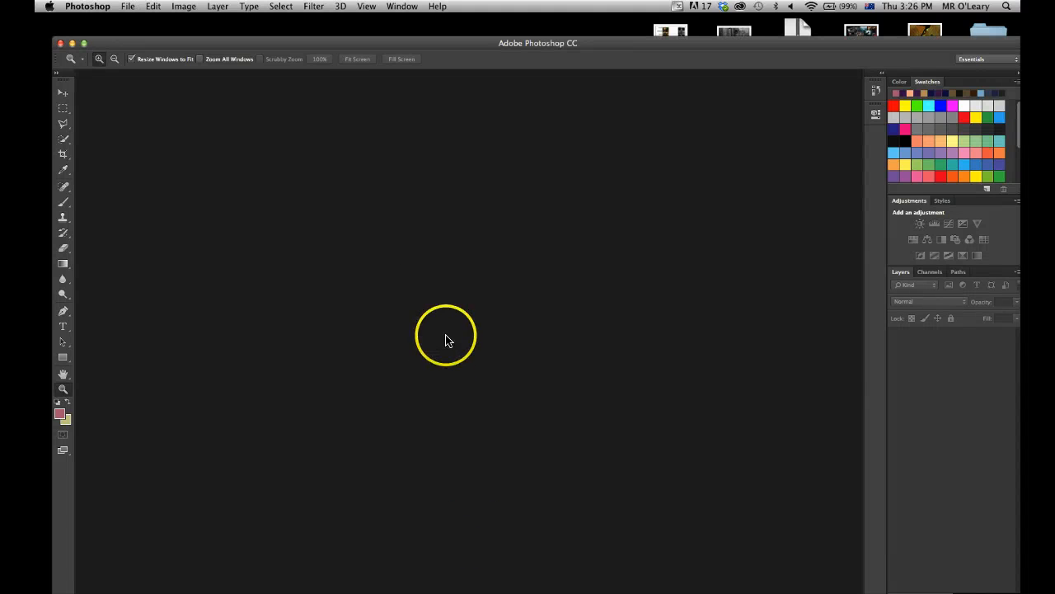
{"action": "mouse_move", "coordinate": [339, 41]}
{"action": "left_mouse_down"}
{"action": "mouse_move", "coordinate": [338, 9]}
{"action": "mouse_move", "coordinate": [328, 26]}
{"action": "left_mouse_up"}
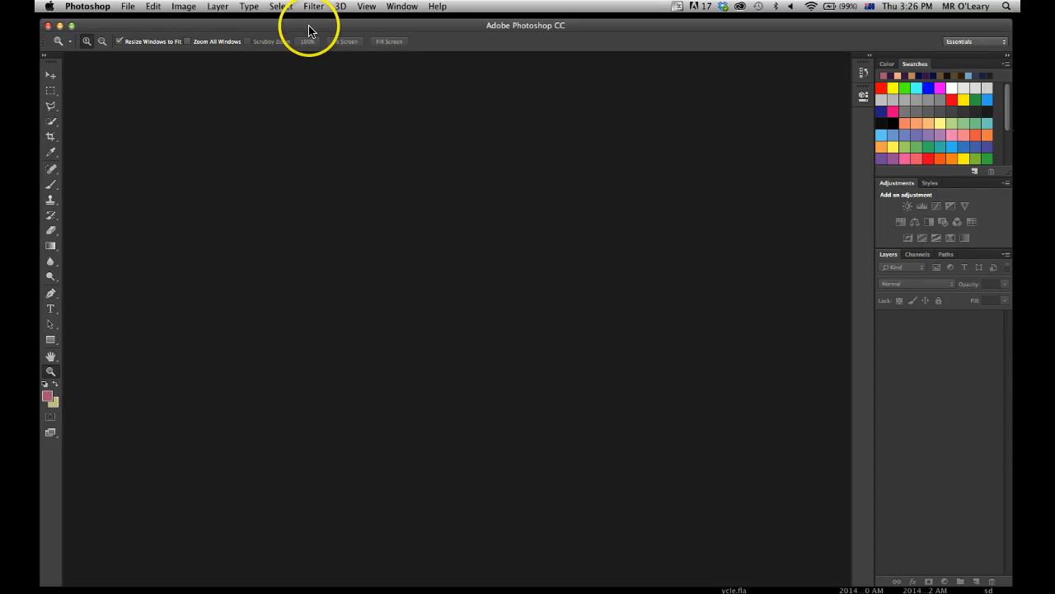
{"action": "left_click_drag", "start_coordinate": [308, 30], "coordinate": [328, 311]}
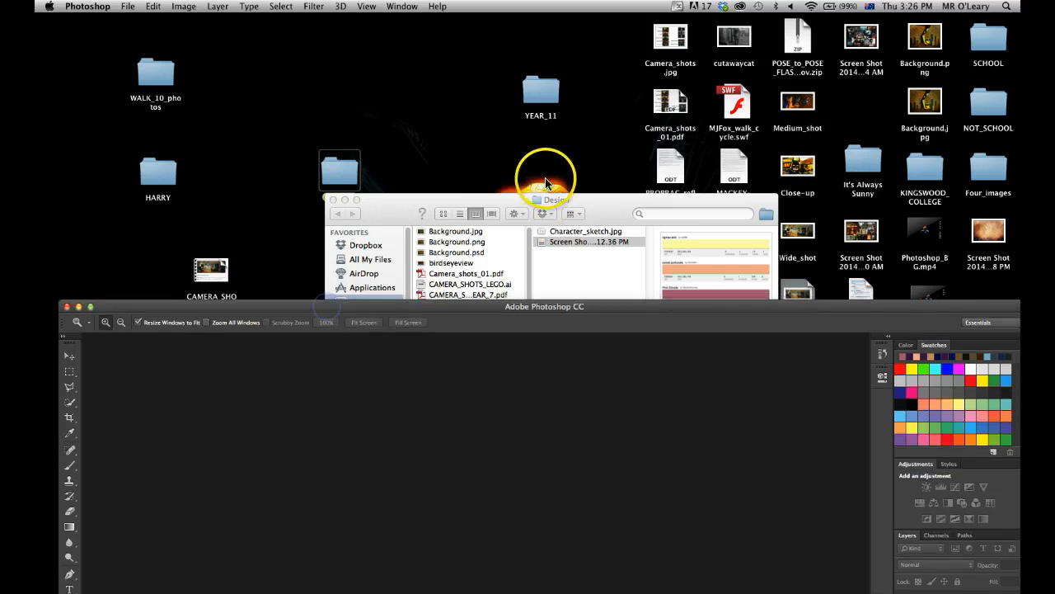
{"action": "left_click_drag", "start_coordinate": [607, 199], "coordinate": [605, 161]}
{"action": "left_click", "coordinate": [566, 194]}
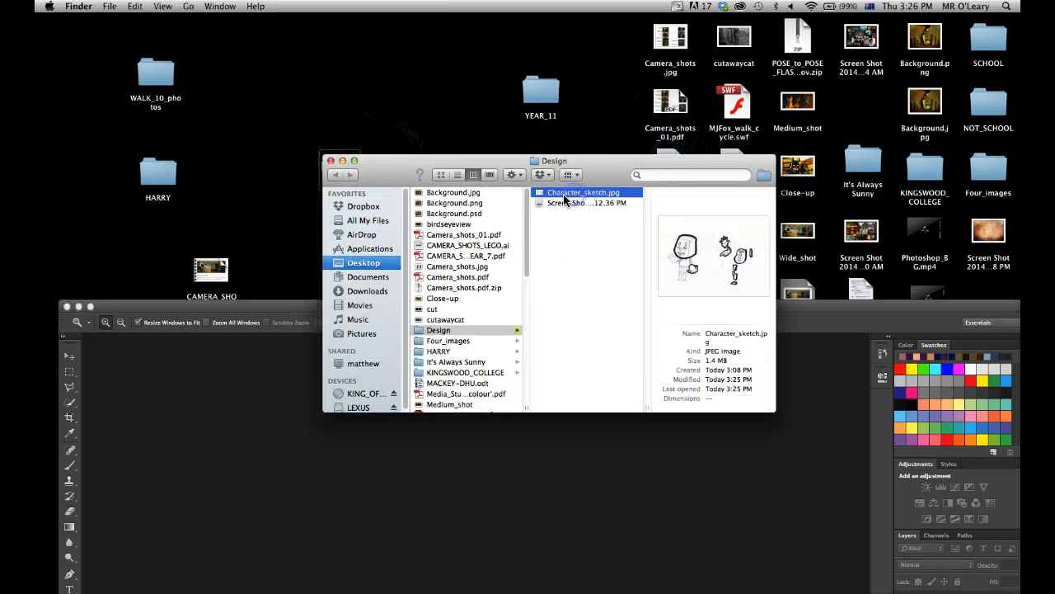
{"action": "left_click_drag", "start_coordinate": [538, 195], "coordinate": [391, 479]}
{"action": "left_click_drag", "start_coordinate": [292, 310], "coordinate": [278, 49]}
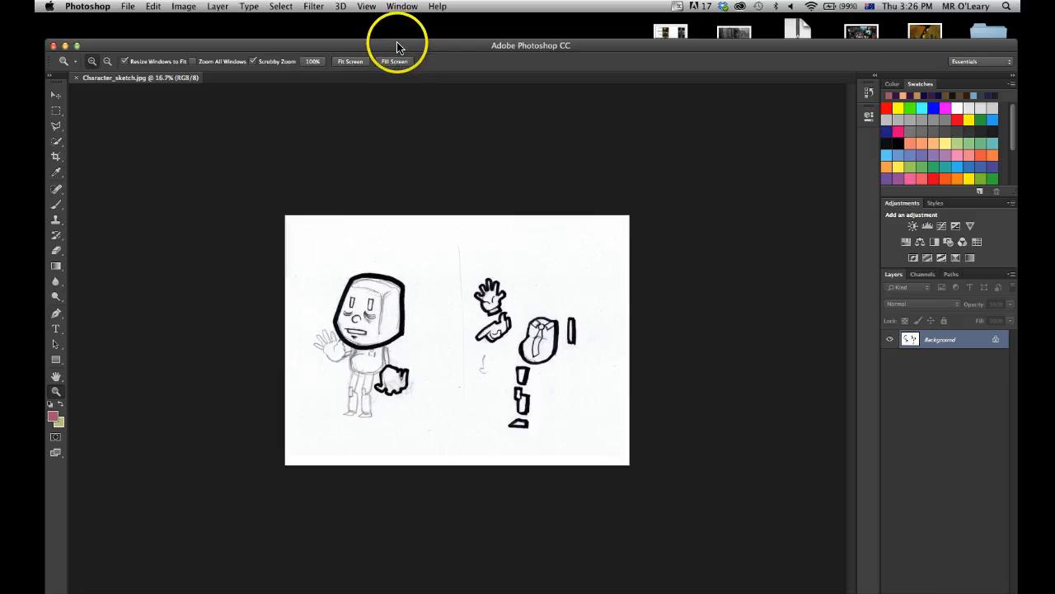
Duplicate the sketch's Background layer and hide the original Background layer.
{"action": "key", "text": "z"}
{"action": "left_click", "coordinate": [478, 334]}
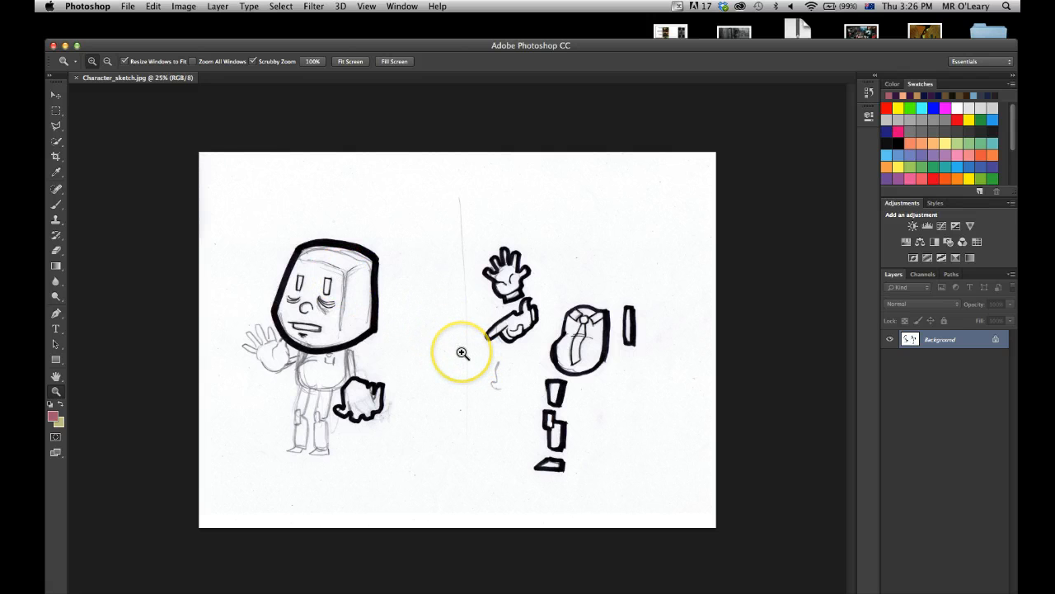
{"action": "left_click", "coordinate": [441, 332]}
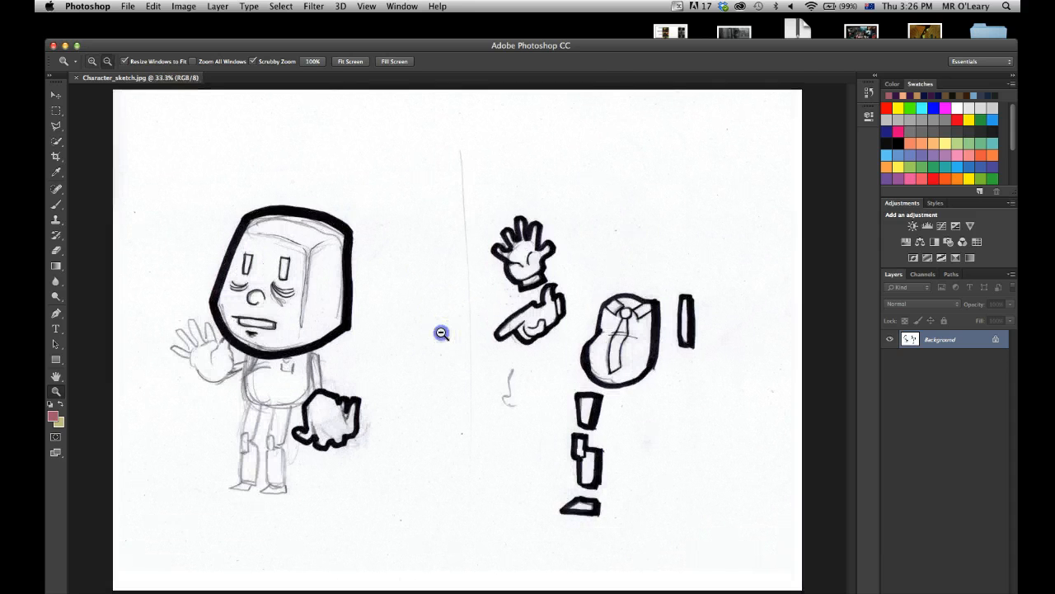
{"action": "left_click", "coordinate": [441, 332], "text": "alt"}
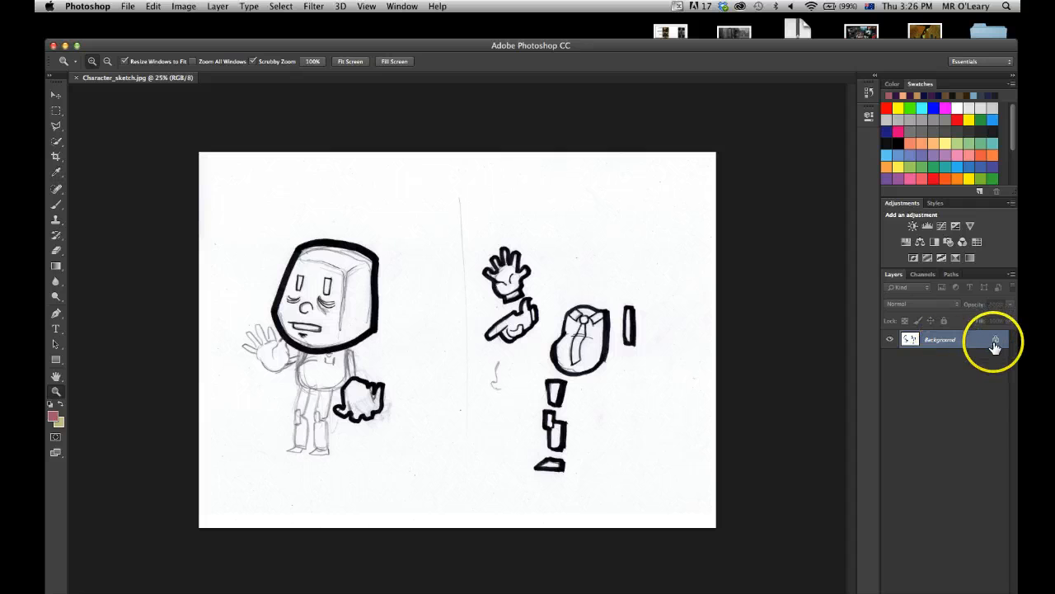
{"action": "left_click", "coordinate": [55, 93]}
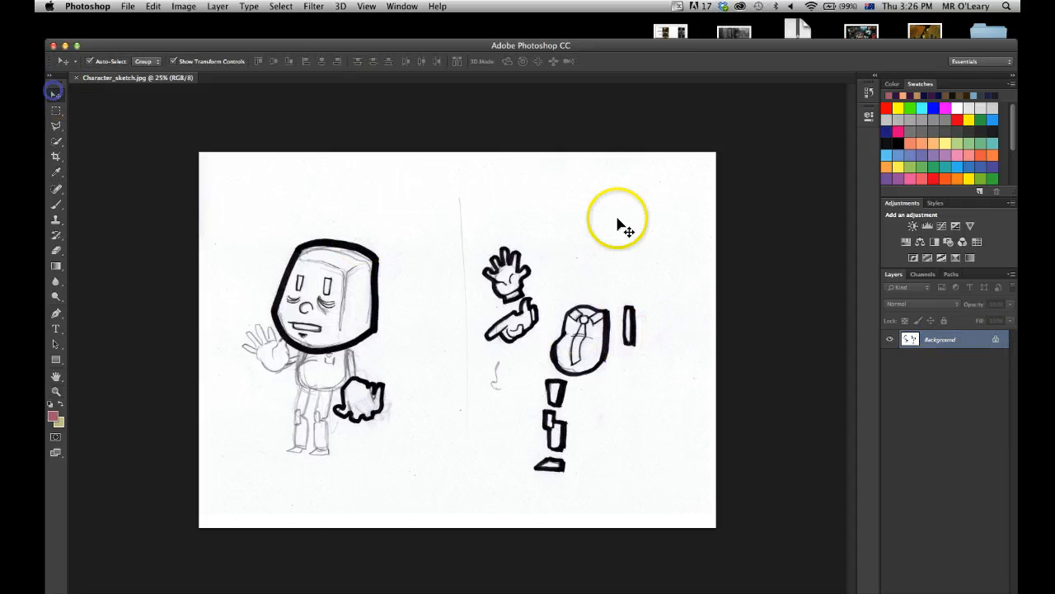
{"action": "key", "text": "super+j"}
{"action": "left_click", "coordinate": [941, 350]}
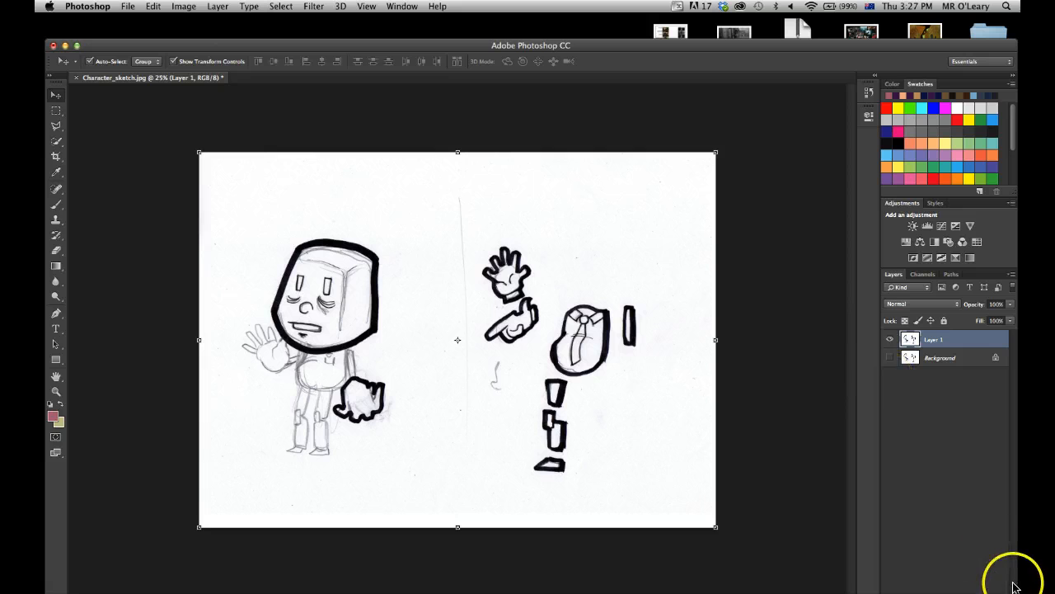
Fit the Photoshop window on the screen and add a new empty layer above Layer 1.
{"action": "left_click_drag", "start_coordinate": [1001, 593], "coordinate": [1001, 591]}
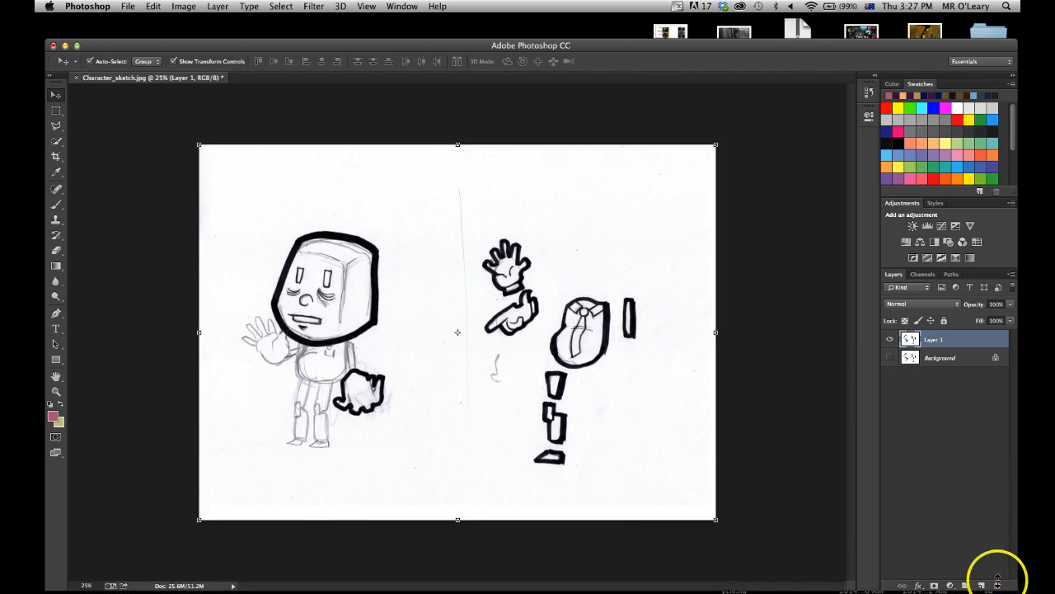
{"action": "left_click_drag", "start_coordinate": [676, 42], "coordinate": [676, 28]}
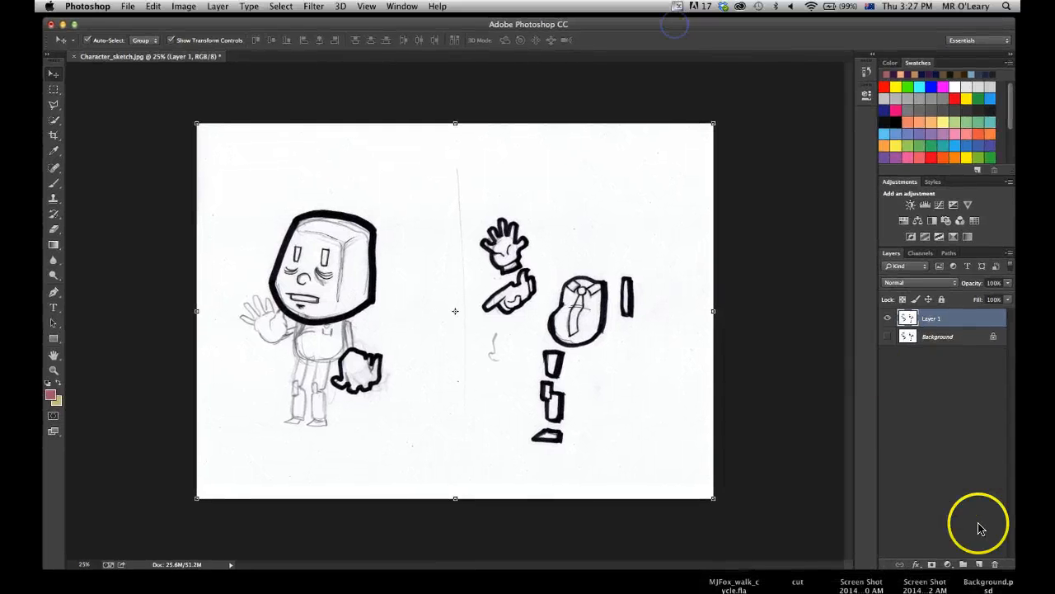
{"action": "left_click_drag", "start_coordinate": [1002, 567], "coordinate": [1001, 592]}
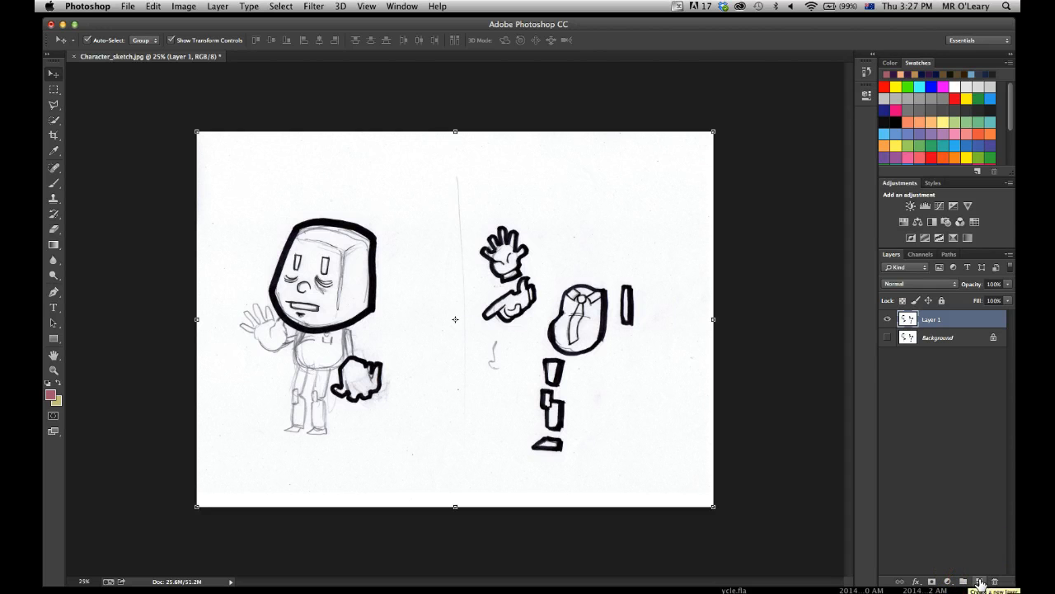
{"action": "left_click", "coordinate": [980, 582]}
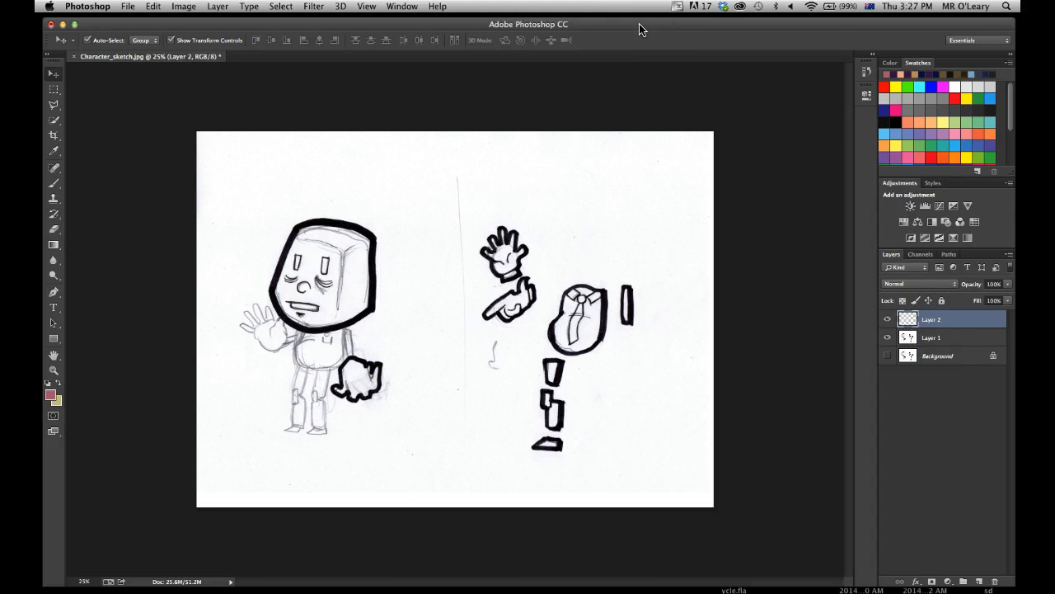
Place the palette image Screen Shot 2014-05-15 at 3.12.36 PM from the Design folder into the sketch document as a layer.
{"action": "left_click_drag", "start_coordinate": [644, 79], "coordinate": [656, 284]}
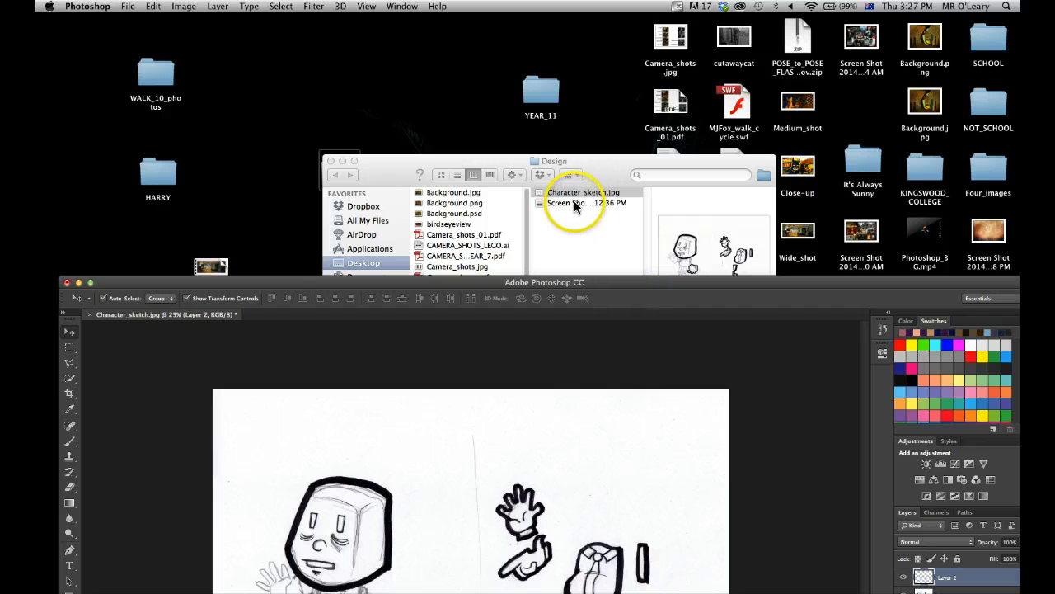
{"action": "left_click", "coordinate": [574, 205]}
{"action": "left_click", "coordinate": [573, 204]}
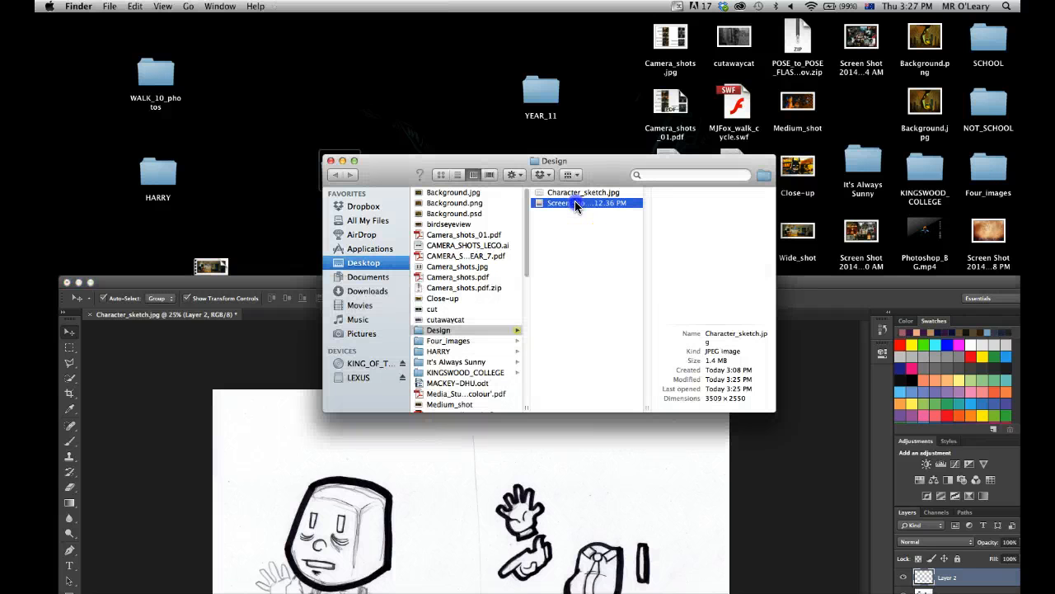
{"action": "left_click_drag", "start_coordinate": [537, 206], "coordinate": [569, 453]}
{"action": "left_click_drag", "start_coordinate": [549, 277], "coordinate": [533, 17]}
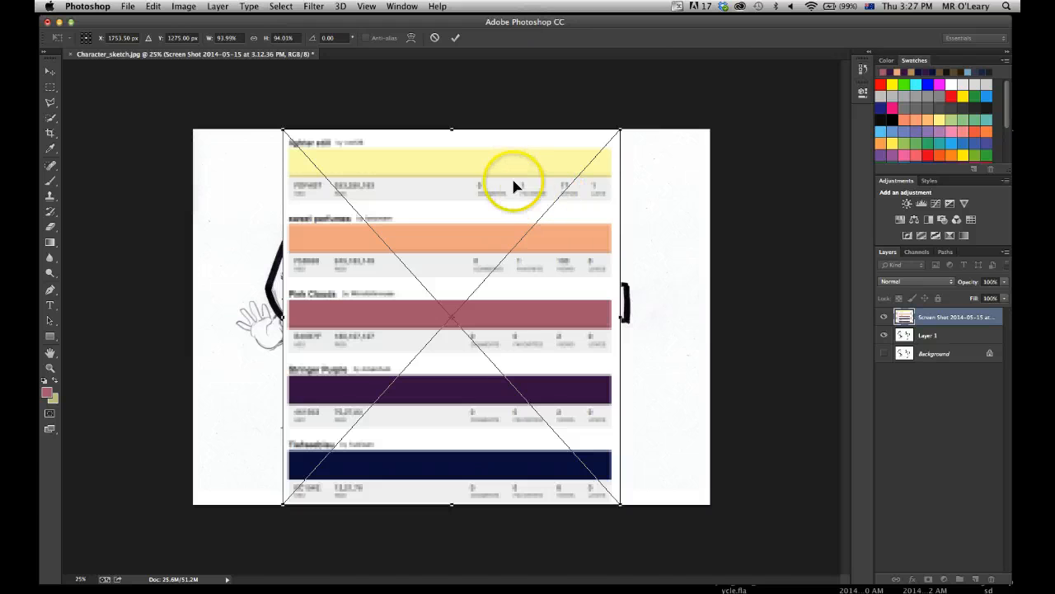
{"action": "left_click_drag", "start_coordinate": [438, 172], "coordinate": [476, 195]}
{"action": "key", "text": "Return"}
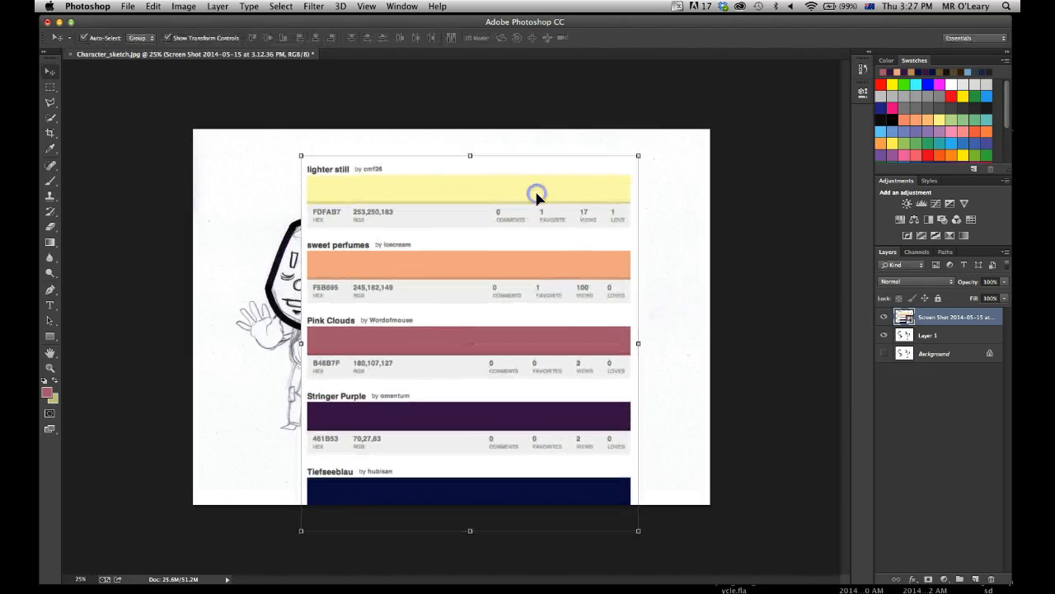
Scale the placed palette image to about 75% and position it beside the character, over the sketch's right half.
{"action": "left_click_drag", "start_coordinate": [401, 269], "coordinate": [449, 259]}
{"action": "left_click_drag", "start_coordinate": [348, 520], "coordinate": [406, 438]}
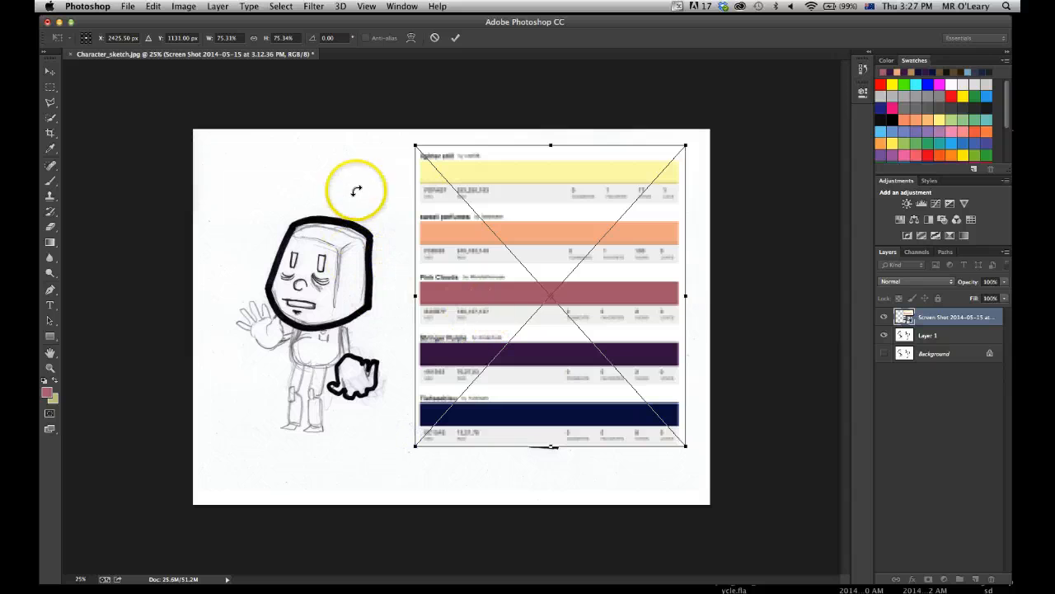
{"action": "double_click", "coordinate": [508, 206]}
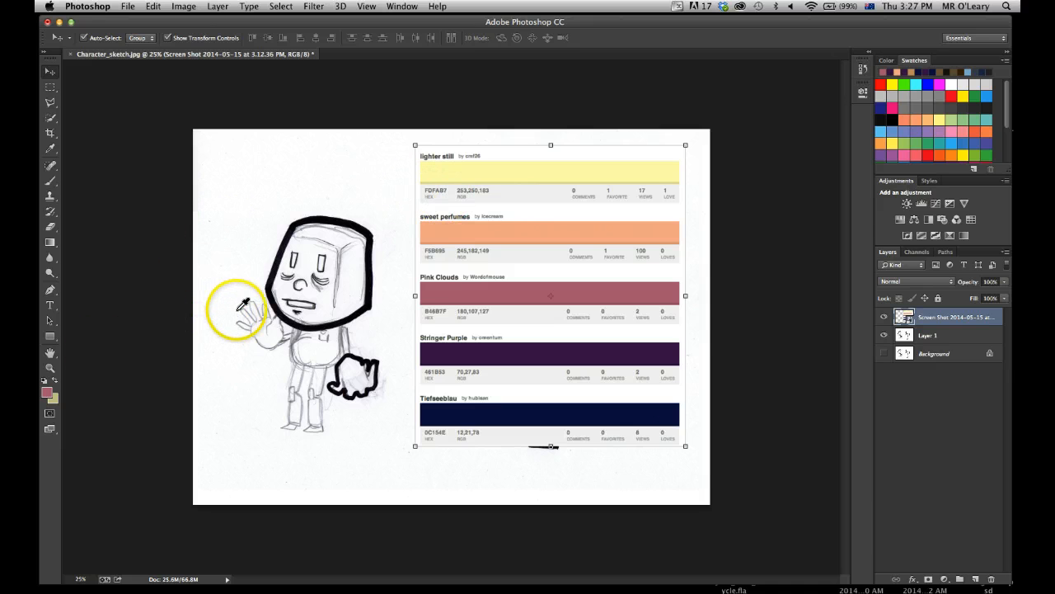
Sample the light yellow of the lighter still band as the foreground colour with the Eyedropper and open its Color Picker.
{"action": "key", "text": "i"}
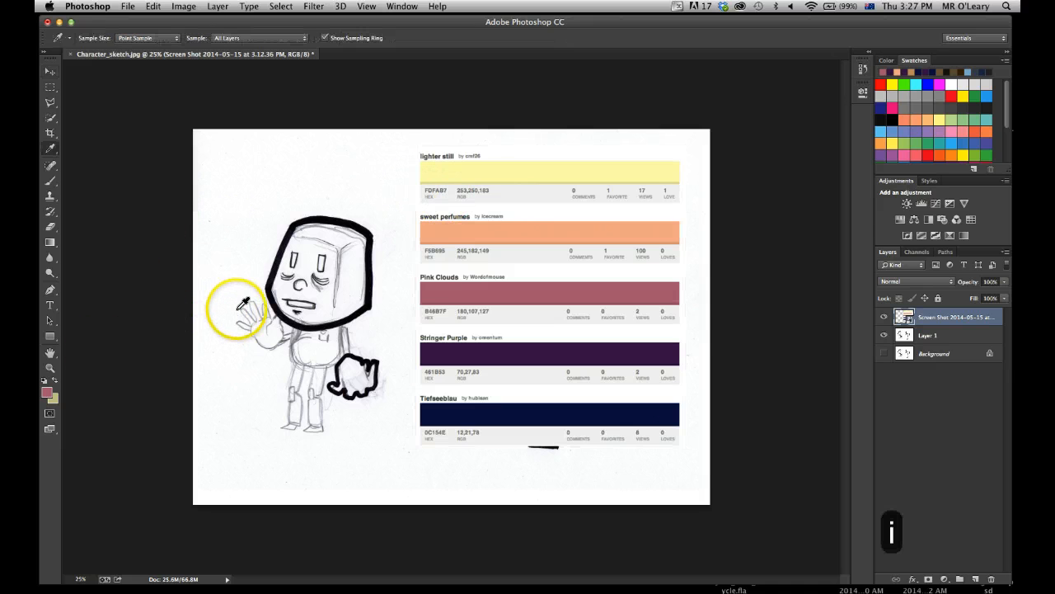
{"action": "left_click", "coordinate": [470, 169]}
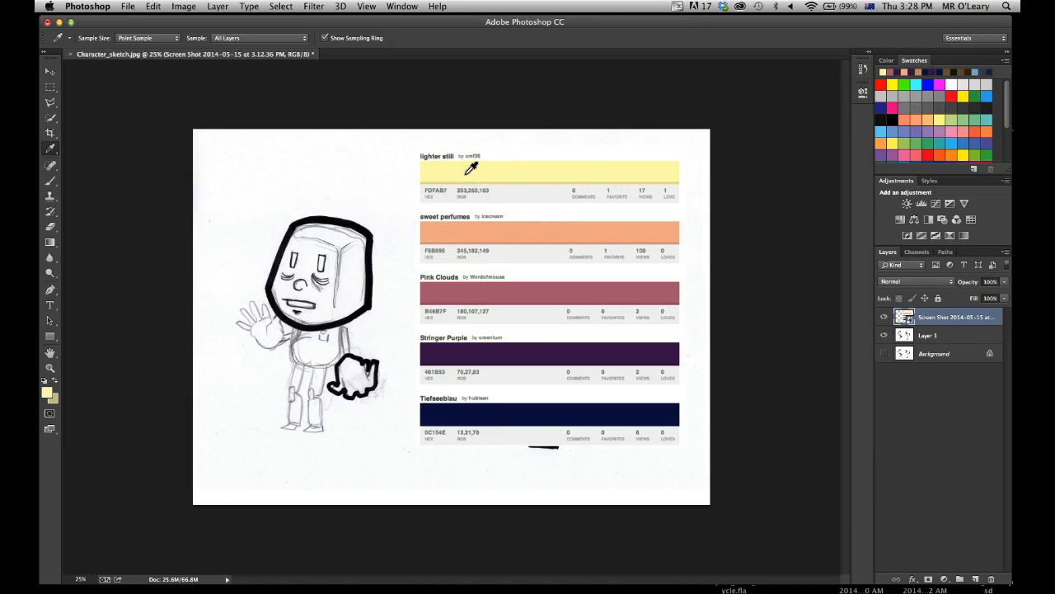
{"action": "left_click", "coordinate": [46, 394]}
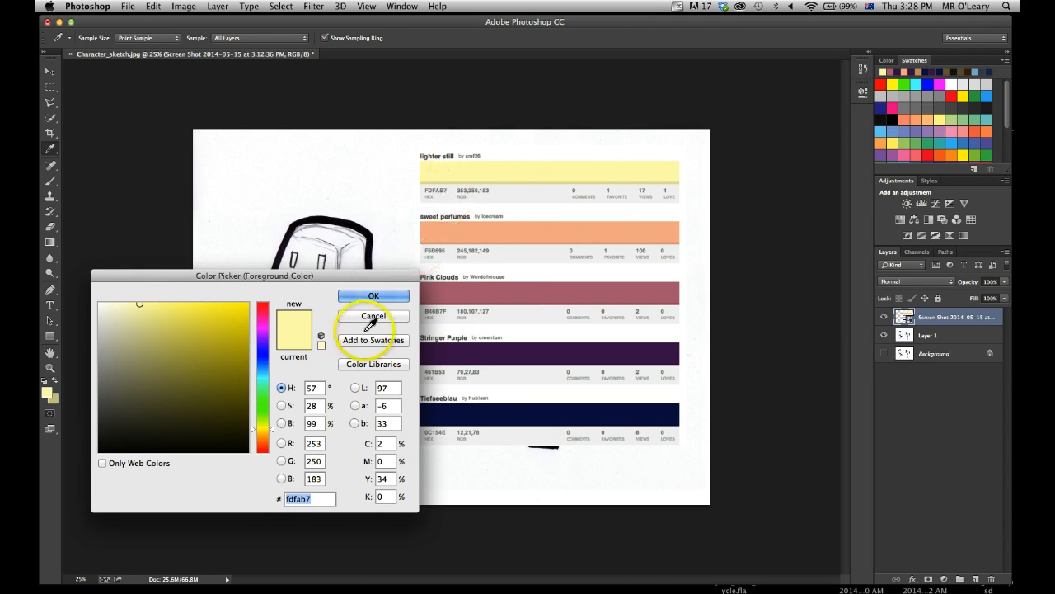
Sample the sweet perfumes orange and the Pink Clouds pink from the palette image as the new foreground colour.
{"action": "left_click", "coordinate": [473, 226]}
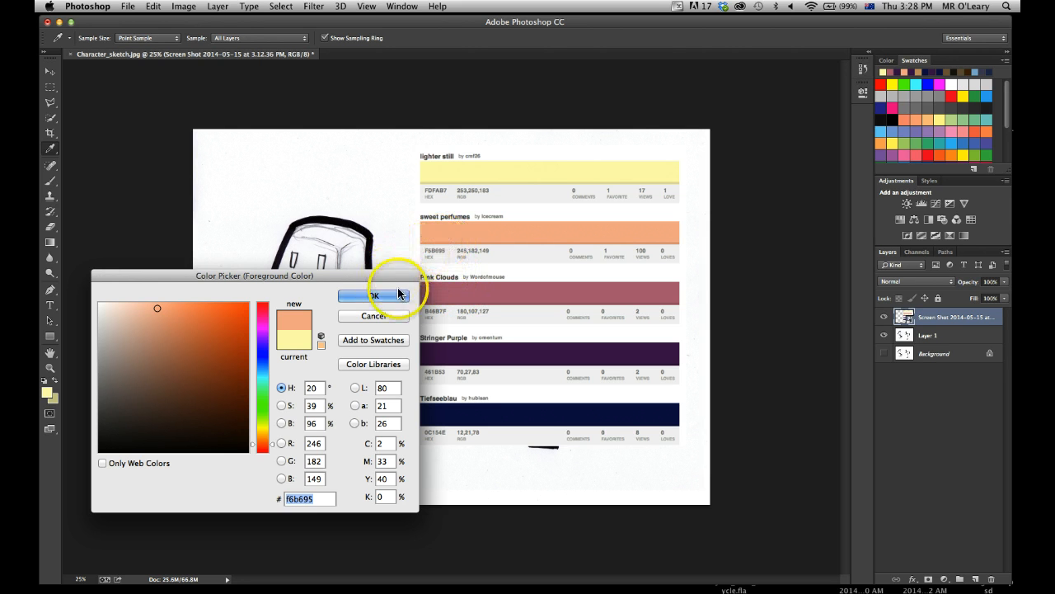
{"action": "left_click", "coordinate": [453, 289]}
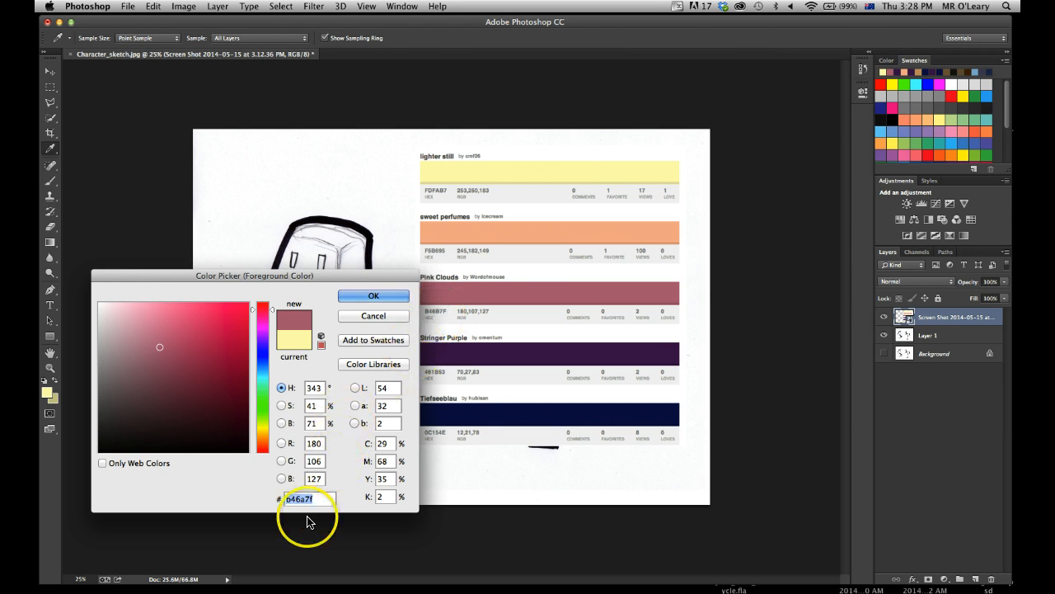
Reposition the Color Picker over the character and set the colour's hex value to fdfab7.
{"action": "left_click_drag", "start_coordinate": [239, 277], "coordinate": [232, 127]}
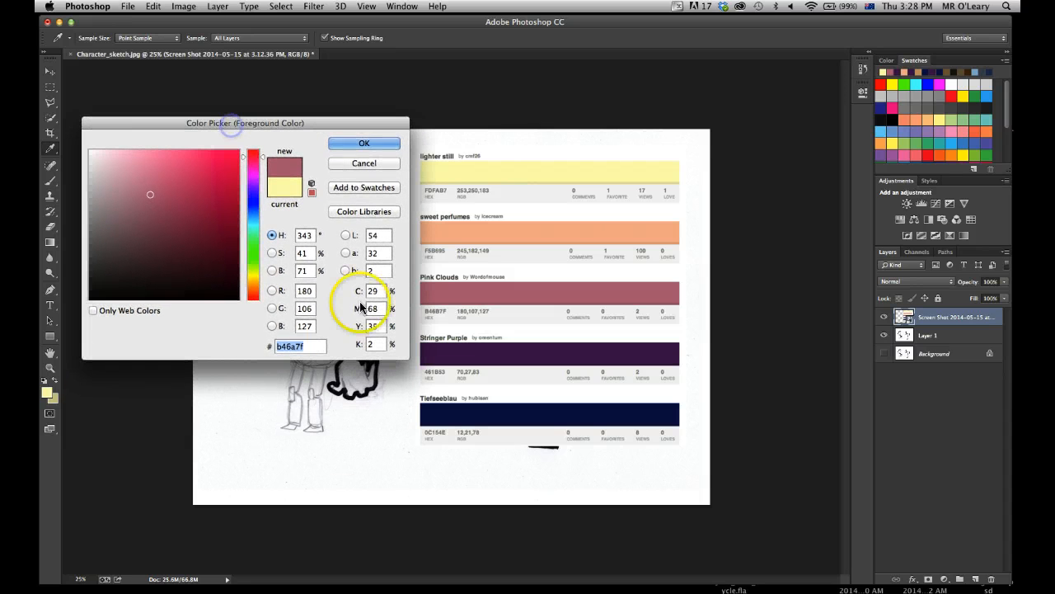
{"action": "left_click_drag", "start_coordinate": [307, 346], "coordinate": [264, 340]}
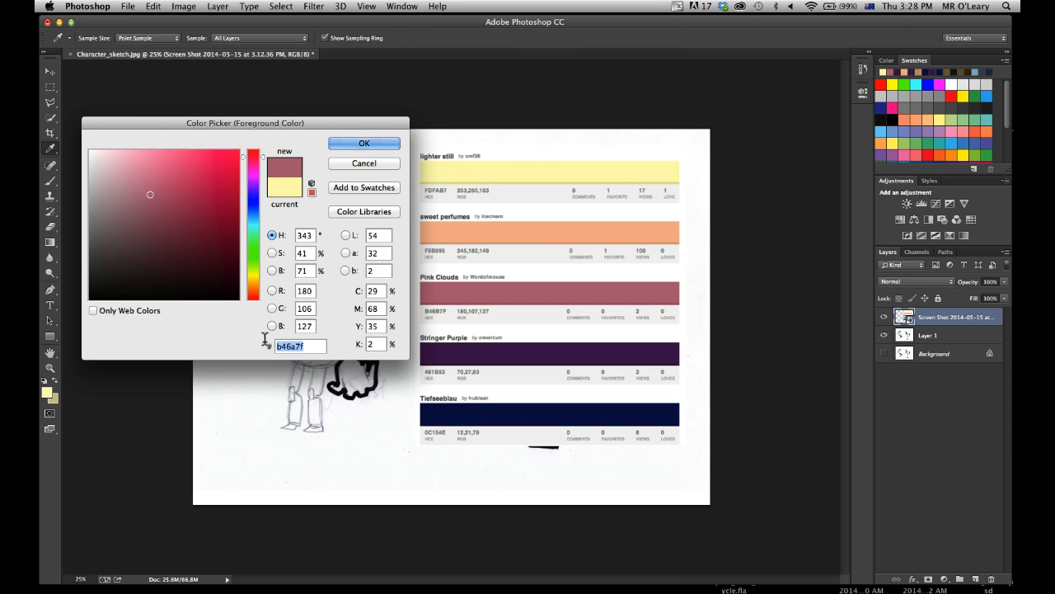
{"action": "left_click_drag", "start_coordinate": [308, 347], "coordinate": [266, 346]}
{"action": "type", "text": "f"}
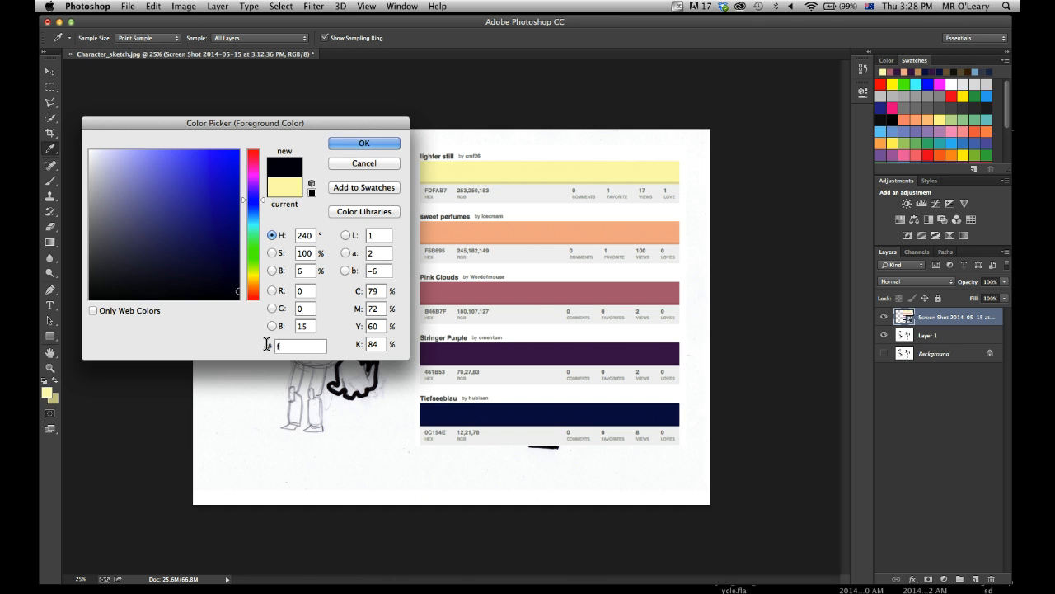
{"action": "type", "text": "d"}
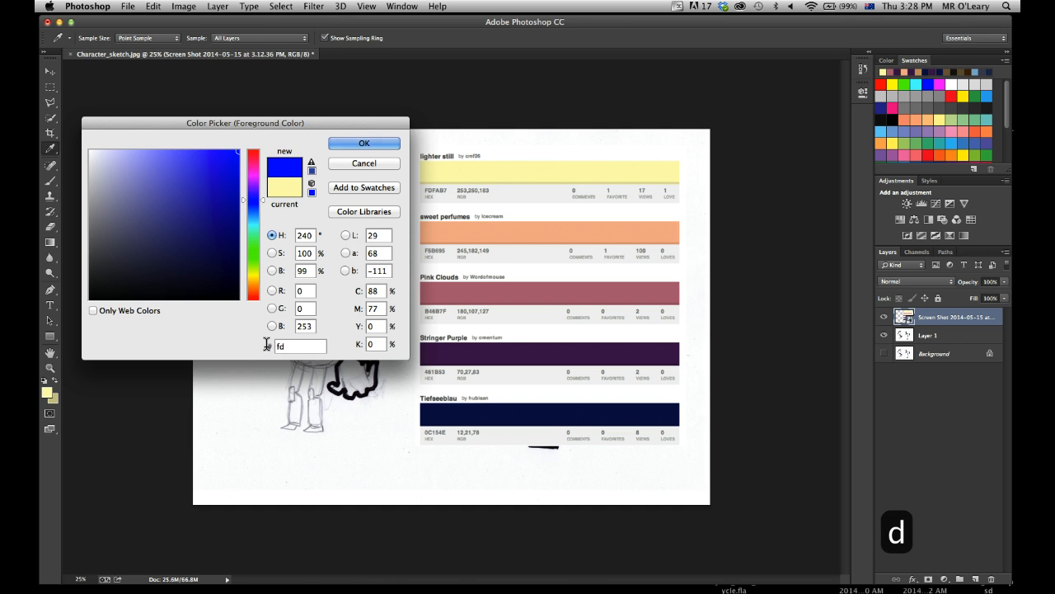
{"action": "type", "text": "fa"}
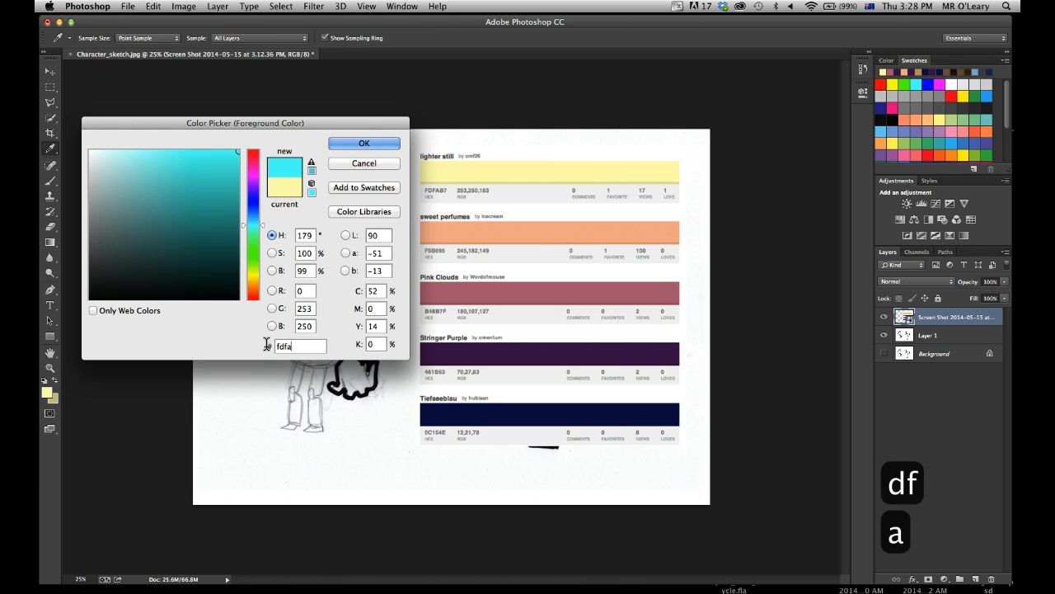
{"action": "type", "text": "b7"}
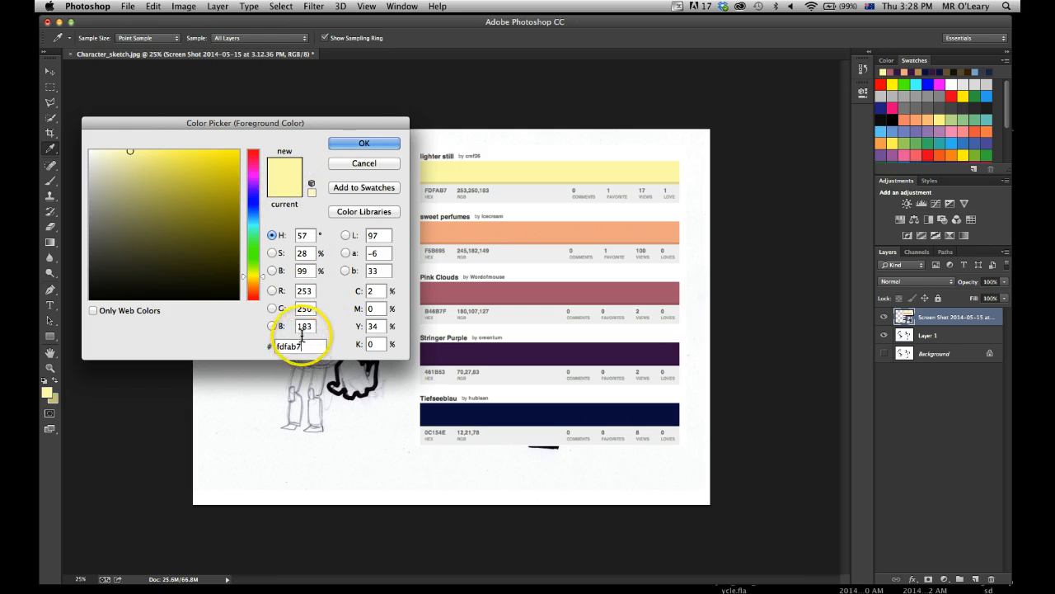
Add the yellow to the swatches under the name bright_yellow.
{"action": "left_click", "coordinate": [352, 189]}
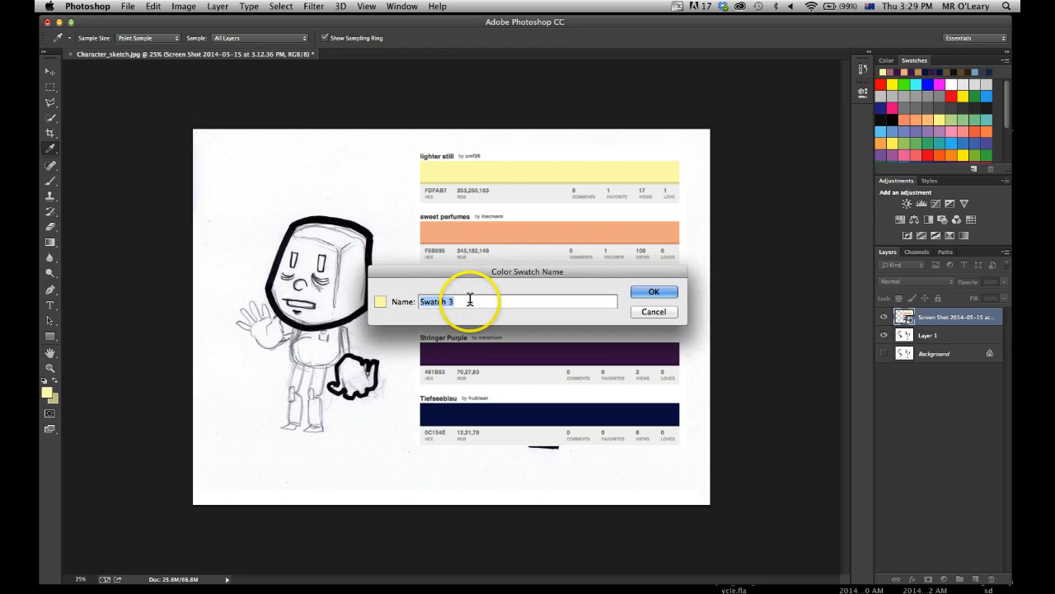
{"action": "type", "text": "l"}
{"action": "type", "text": "i"}
{"action": "key", "text": "BackSpace"}
{"action": "key", "text": "BackSpace"}
{"action": "type", "text": "bri"}
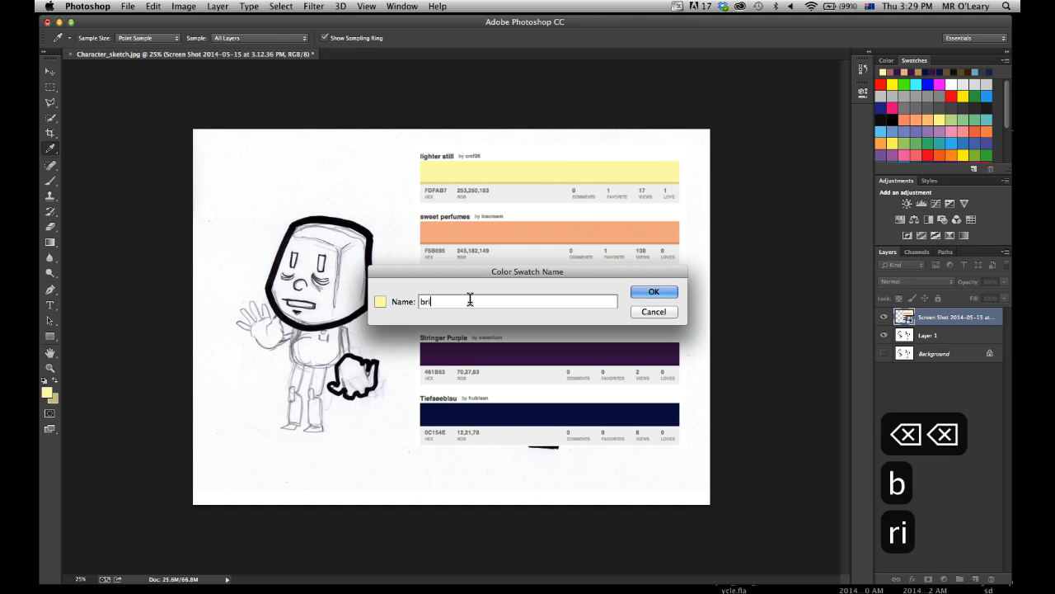
{"action": "type", "text": "ght_ye"}
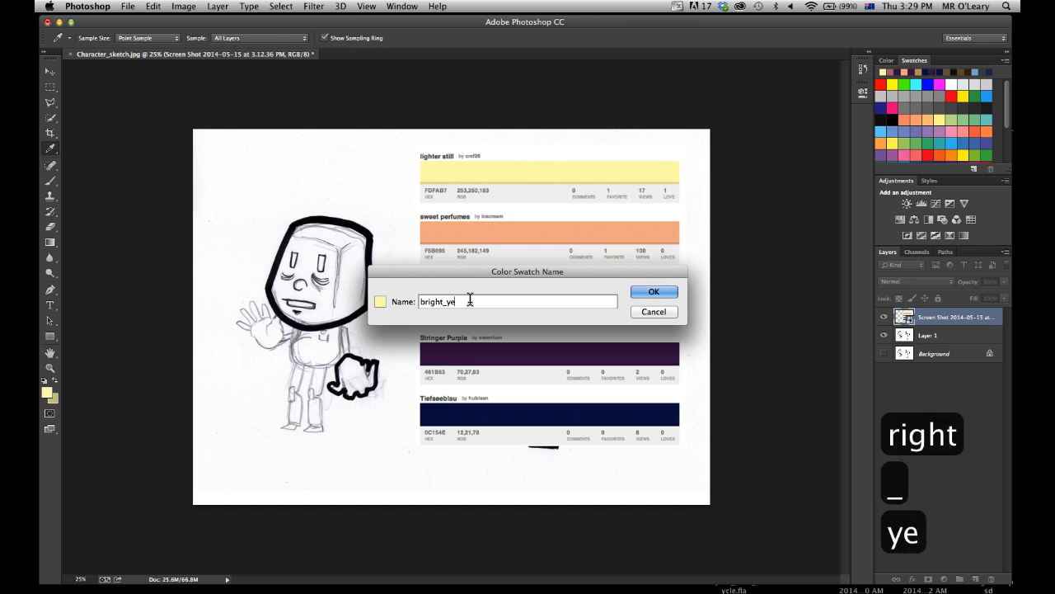
{"action": "type", "text": "llow"}
{"action": "key", "text": "Return"}
{"action": "left_click", "coordinate": [522, 268]}
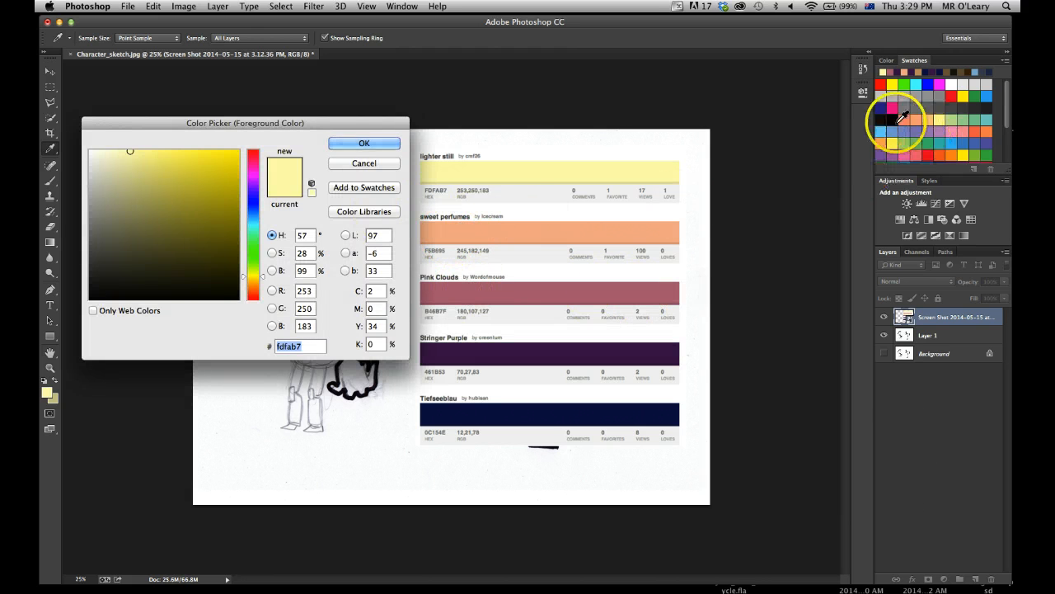
Check the end of the swatch collection for the newly added yellow swatch.
{"action": "left_click", "coordinate": [886, 61]}
{"action": "left_click", "coordinate": [908, 62]}
{"action": "left_click_drag", "start_coordinate": [1008, 103], "coordinate": [1006, 151]}
{"action": "left_click", "coordinate": [954, 156]}
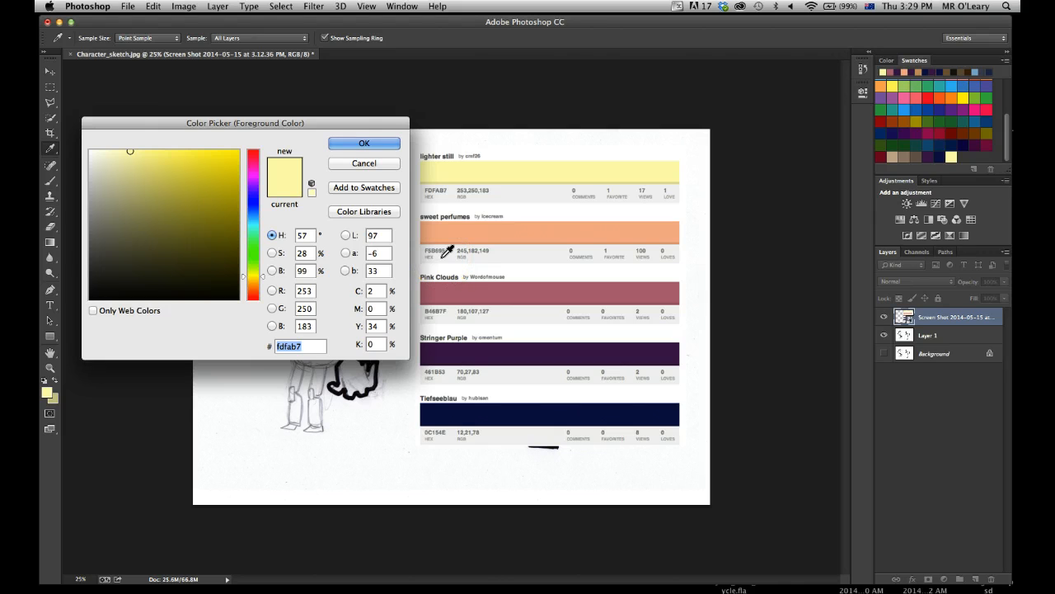
Add the sweet perfumes orange, hex f5b695, to the swatches under the default name and cancel the Color Picker.
{"action": "type", "text": "f"}
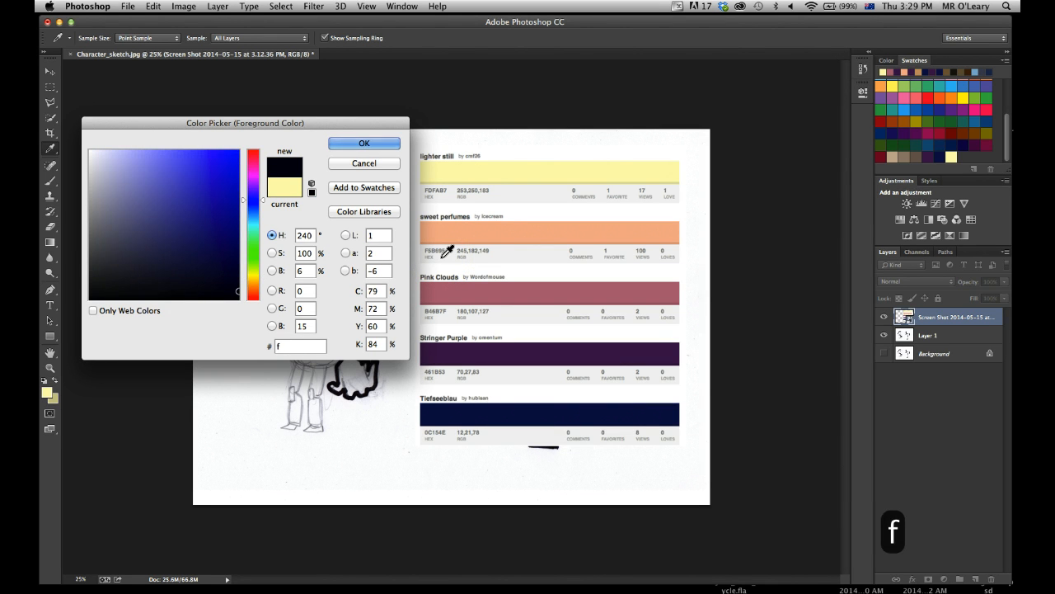
{"action": "type", "text": "5"}
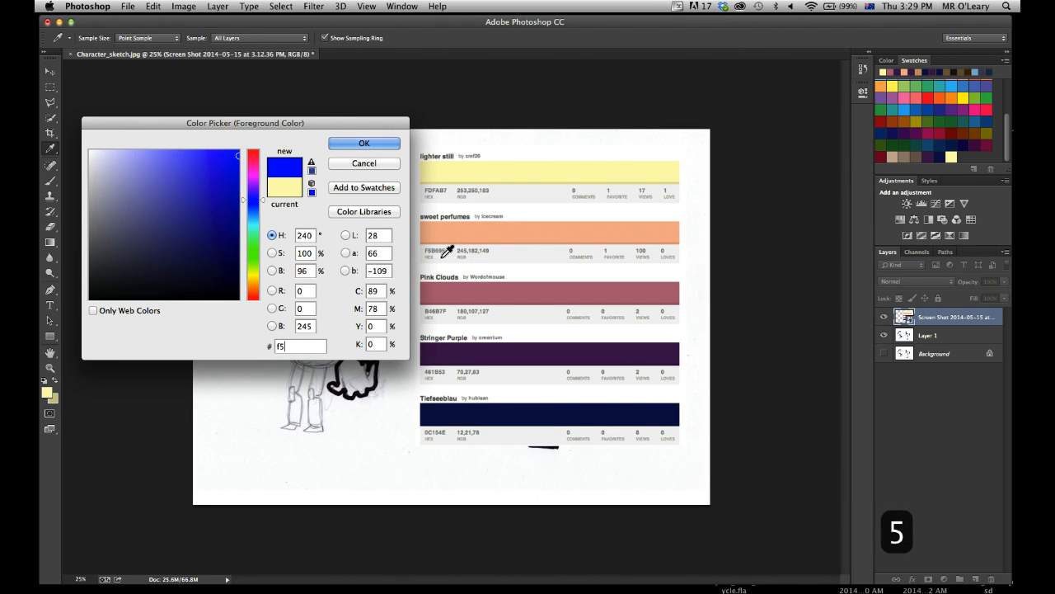
{"action": "type", "text": "b"}
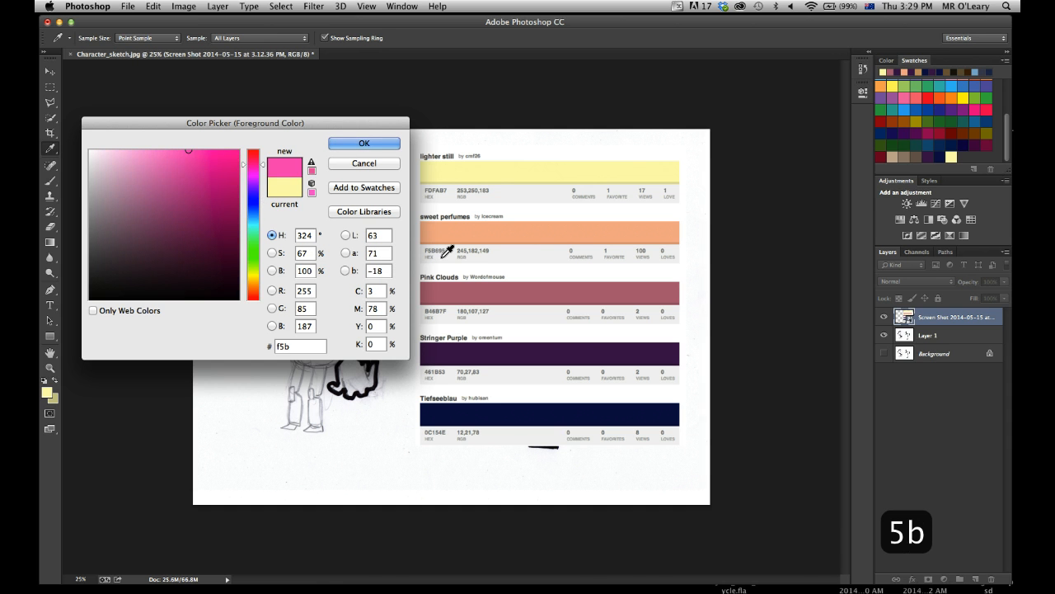
{"action": "type", "text": "6"}
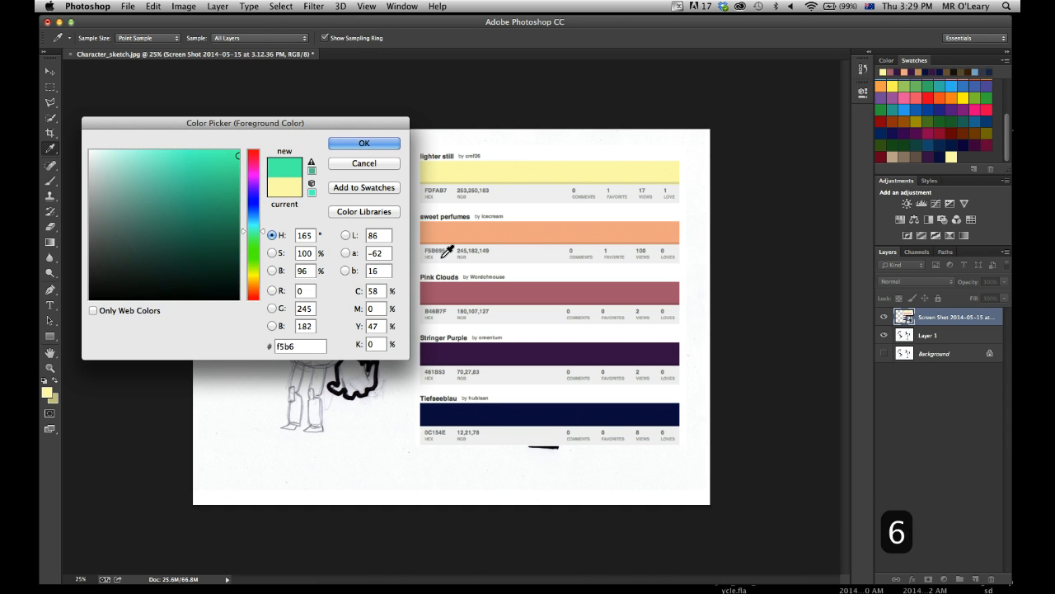
{"action": "type", "text": "95"}
{"action": "left_click", "coordinate": [360, 187]}
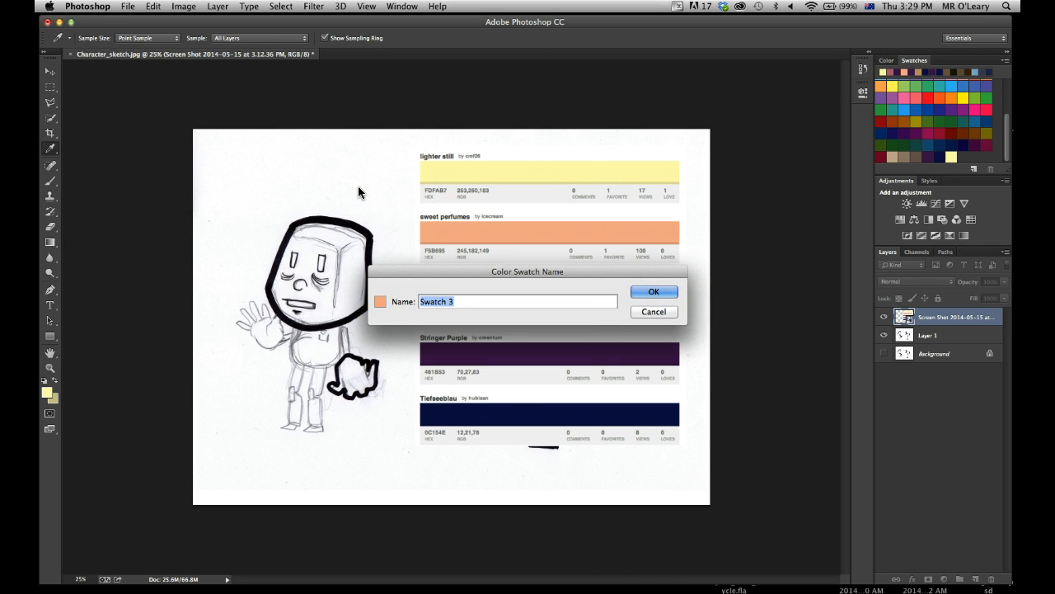
{"action": "left_click", "coordinate": [638, 289]}
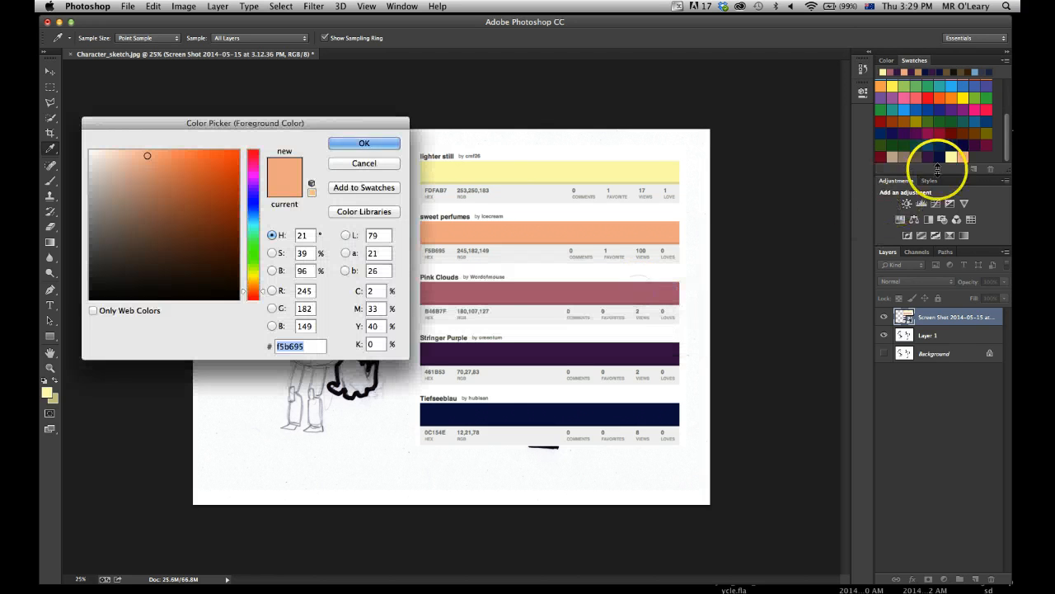
{"action": "left_click", "coordinate": [360, 164]}
Reopen the foreground Color Picker and add the Pink Clouds colour, hex b46b7f, to the swatches under the default name.
{"action": "key", "text": "z"}
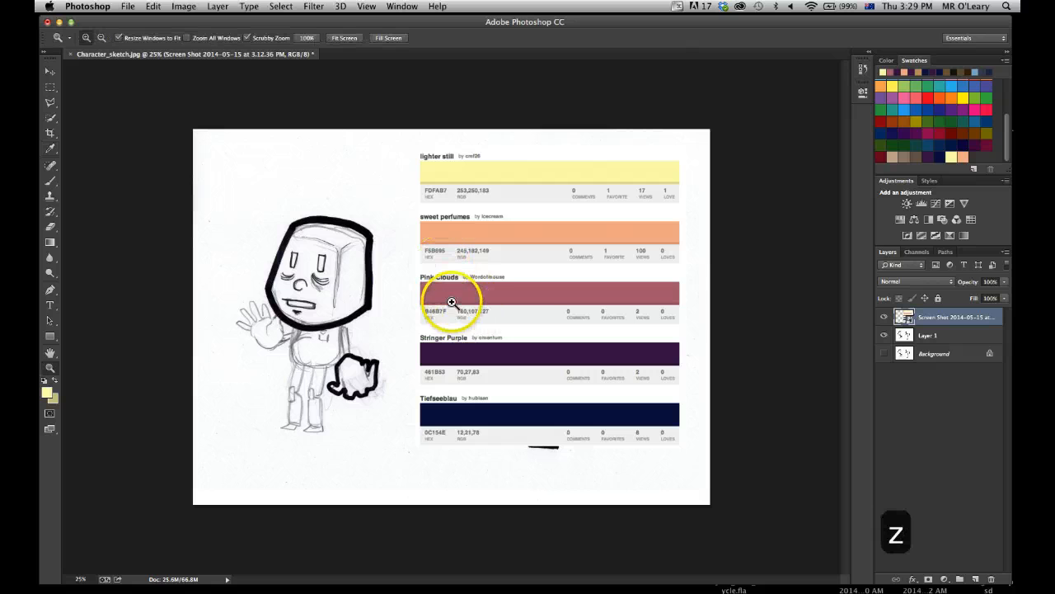
{"action": "left_click", "coordinate": [454, 320]}
{"action": "key", "text": "space"}
{"action": "mouse_move", "coordinate": [447, 405]}
{"action": "left_mouse_down"}
{"action": "mouse_move", "coordinate": [490, 380]}
{"action": "mouse_move", "coordinate": [492, 363]}
{"action": "left_mouse_up"}
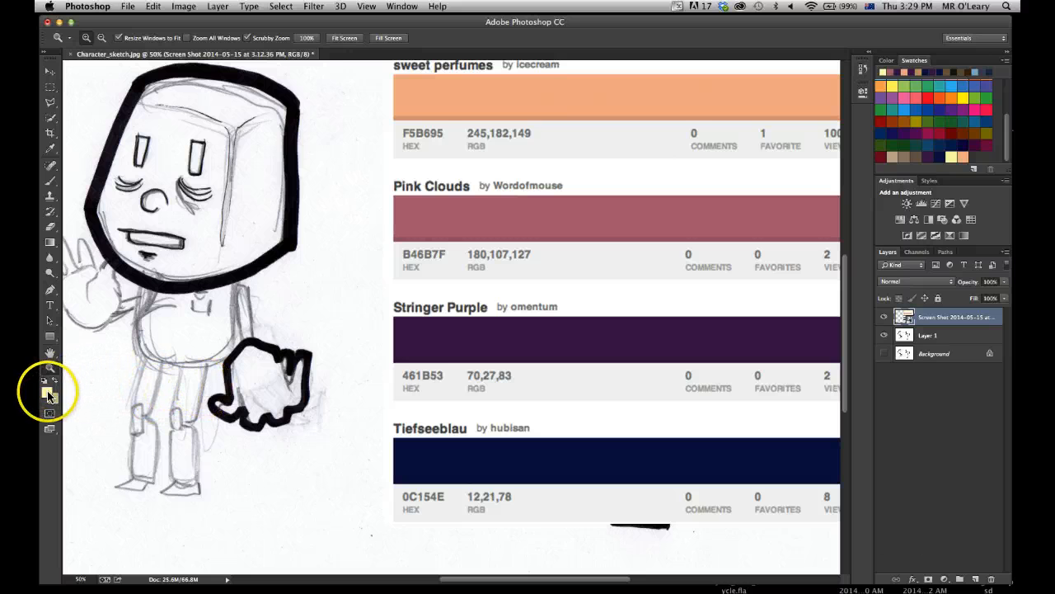
{"action": "left_click", "coordinate": [47, 394]}
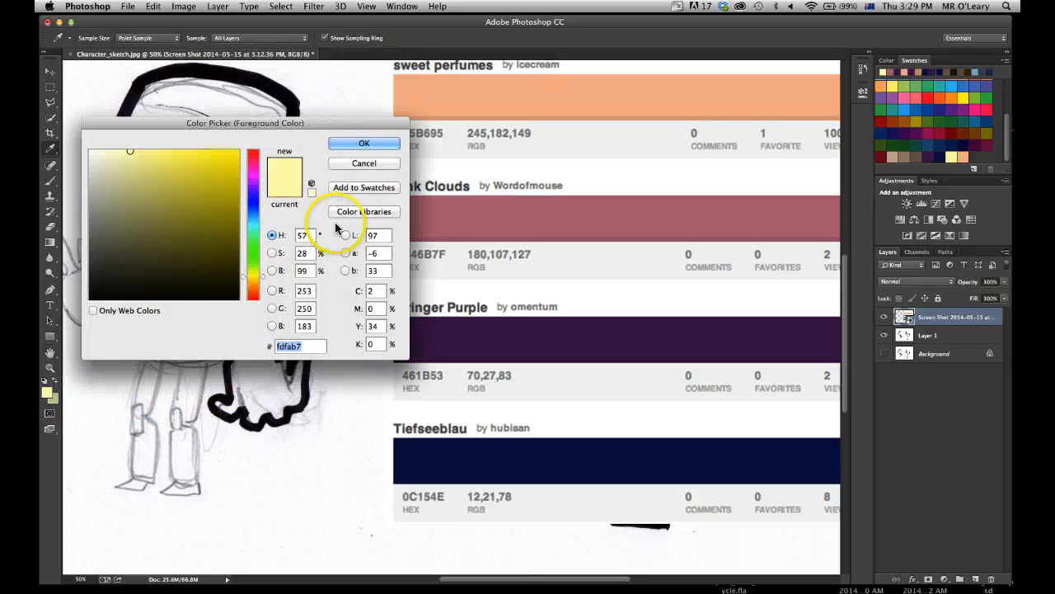
{"action": "left_click_drag", "start_coordinate": [338, 128], "coordinate": [315, 197]}
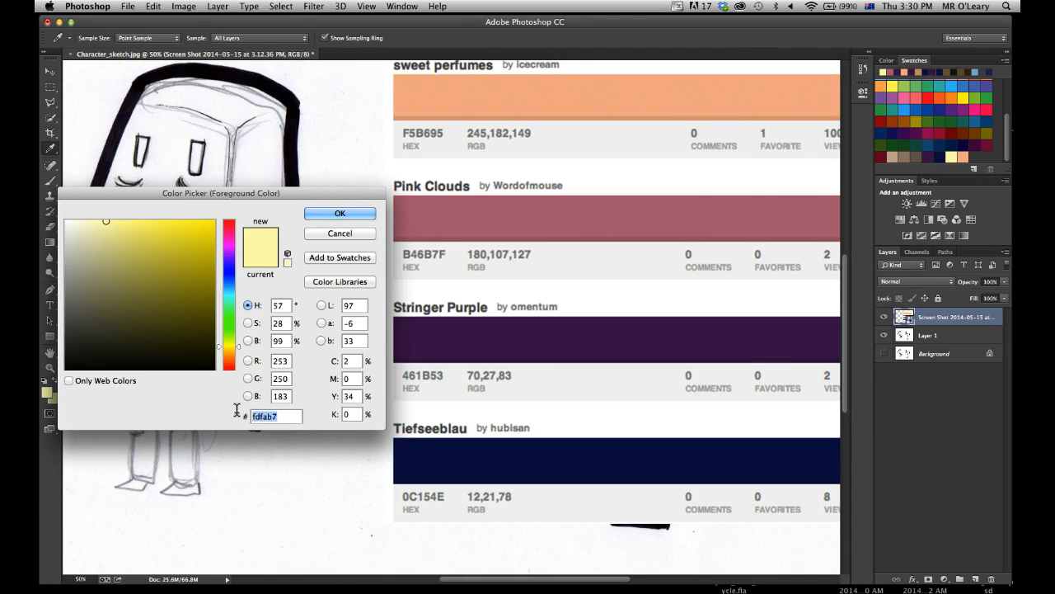
{"action": "type", "text": "b"}
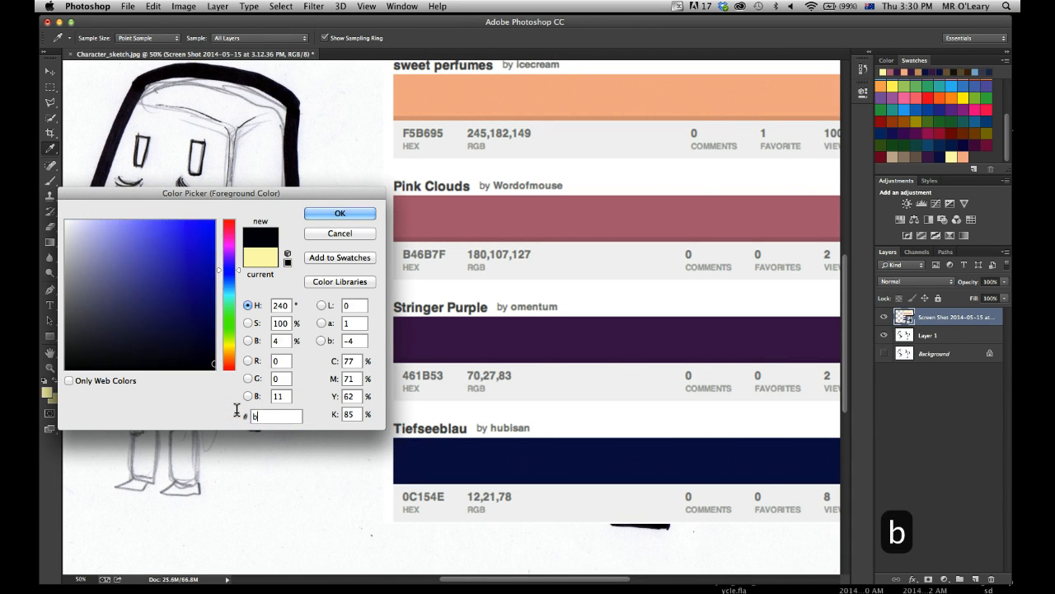
{"action": "type", "text": "46b7"}
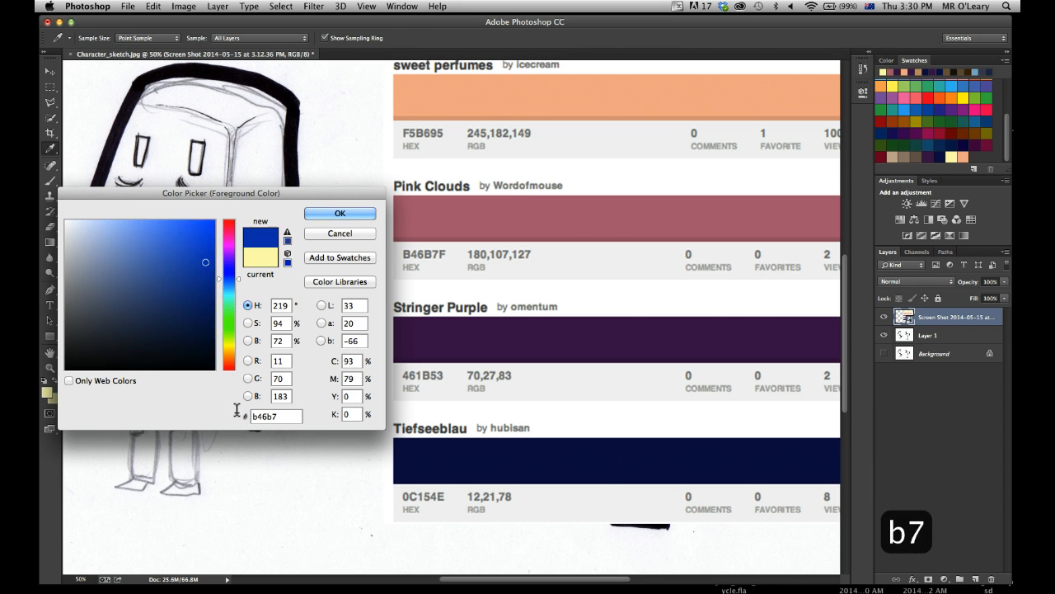
{"action": "type", "text": "f"}
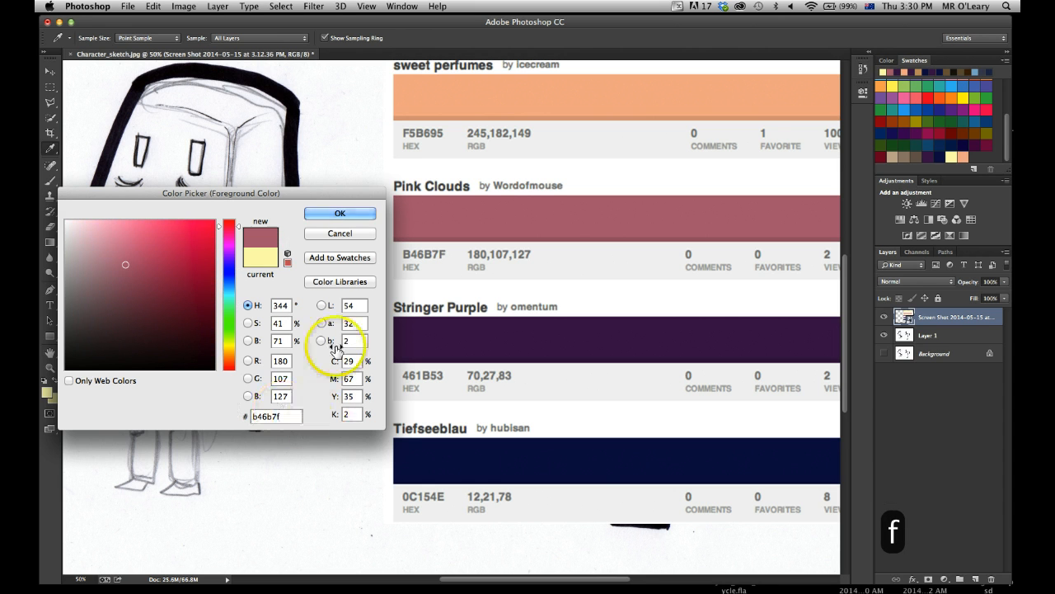
{"action": "left_click", "coordinate": [352, 256]}
{"action": "key", "text": "Return"}
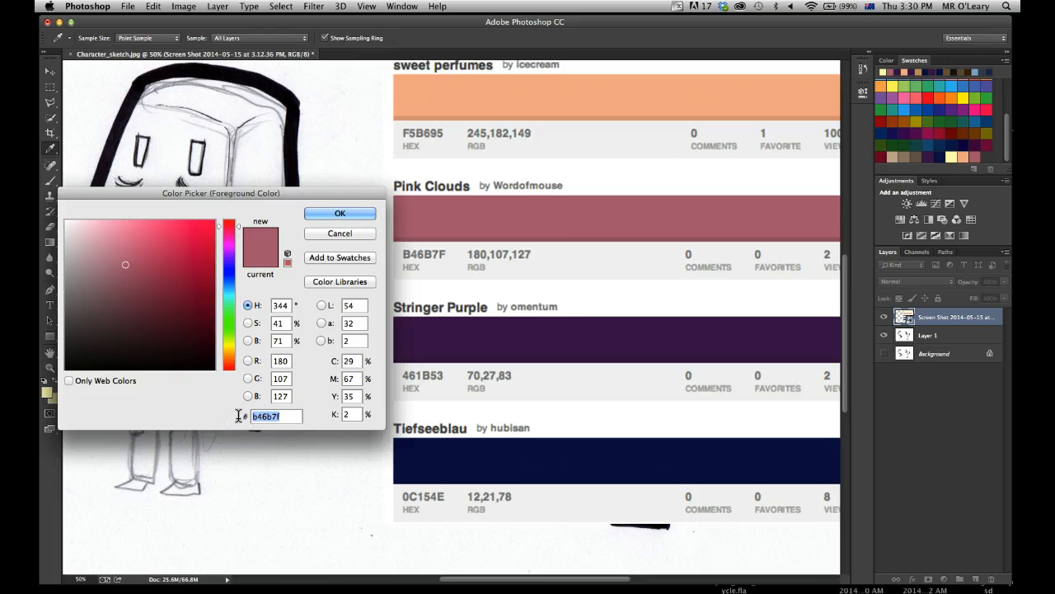
Add the Stringer Purple colour, hex 461b53, to the swatches under the default name.
{"action": "type", "text": "461"}
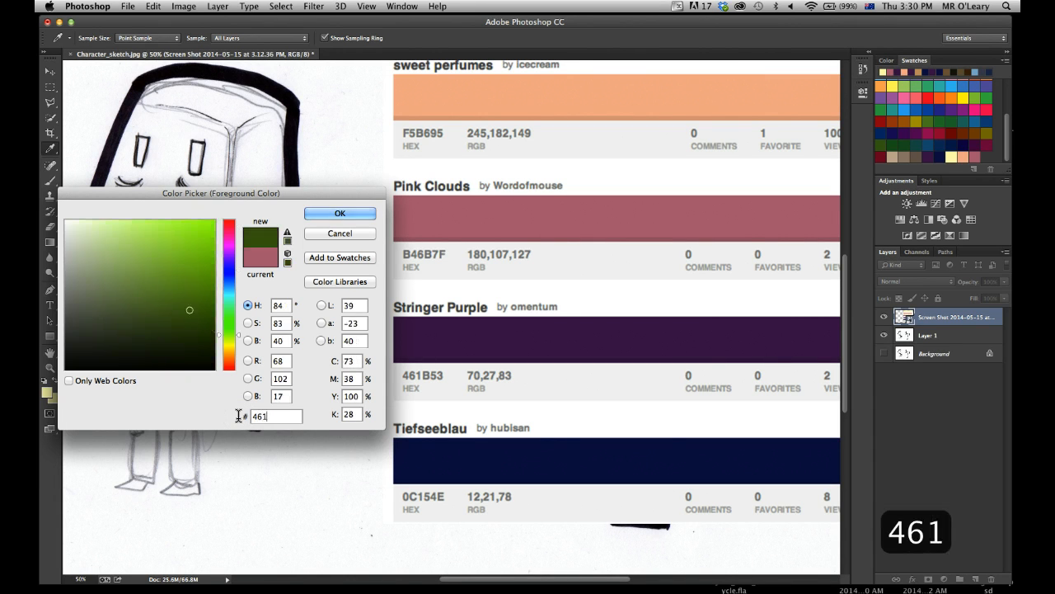
{"action": "type", "text": "b53"}
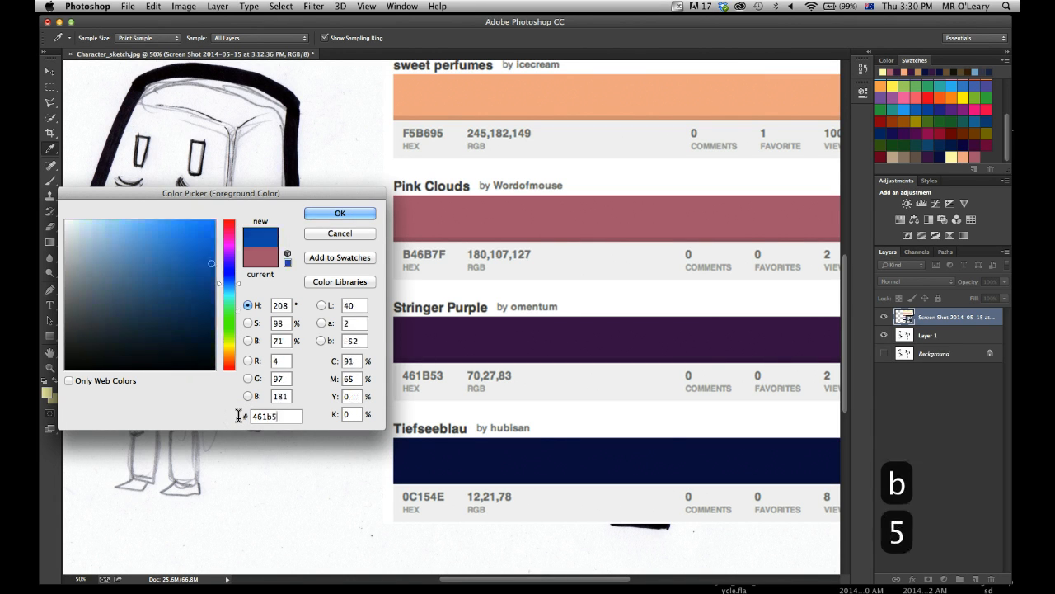
{"action": "left_click", "coordinate": [359, 258]}
{"action": "left_click", "coordinate": [654, 292]}
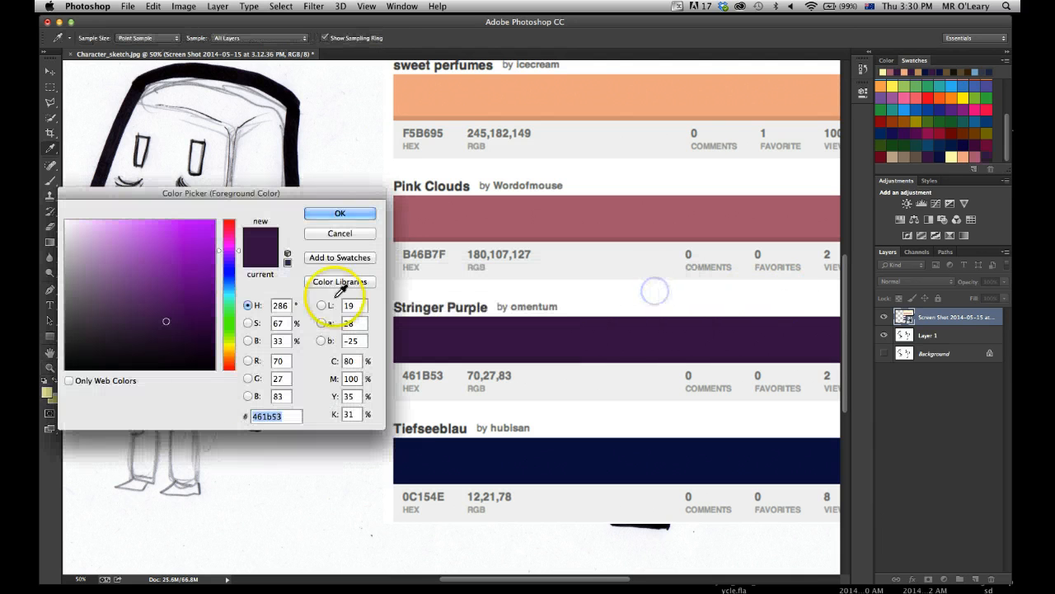
Add the Tiefseeblau colour, hex 0c154e, to the swatches under the default name and cancel the Color Picker.
{"action": "left_click_drag", "start_coordinate": [257, 422], "coordinate": [285, 415]}
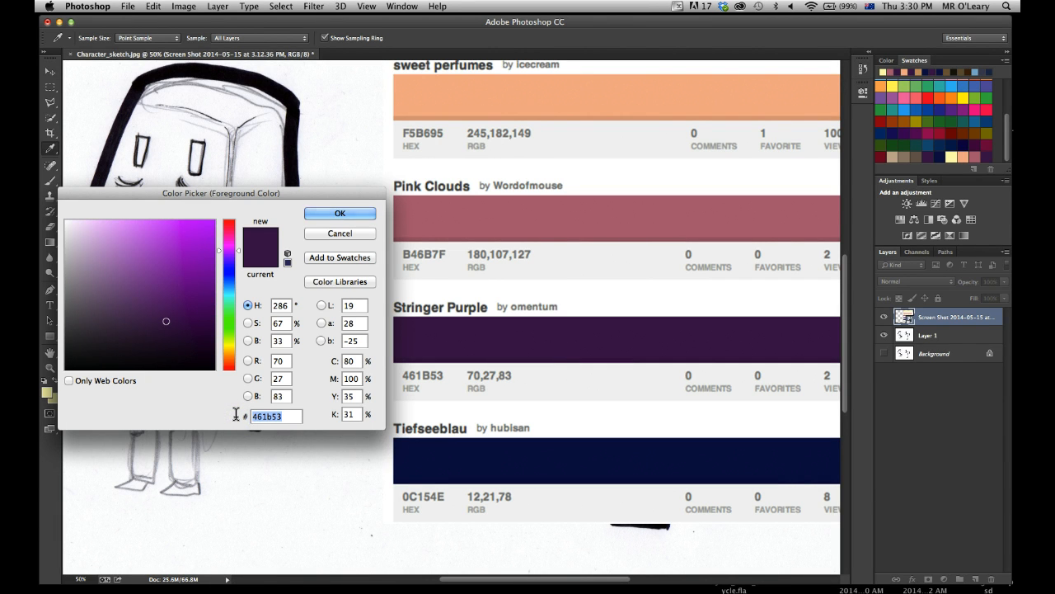
{"action": "type", "text": "0c1"}
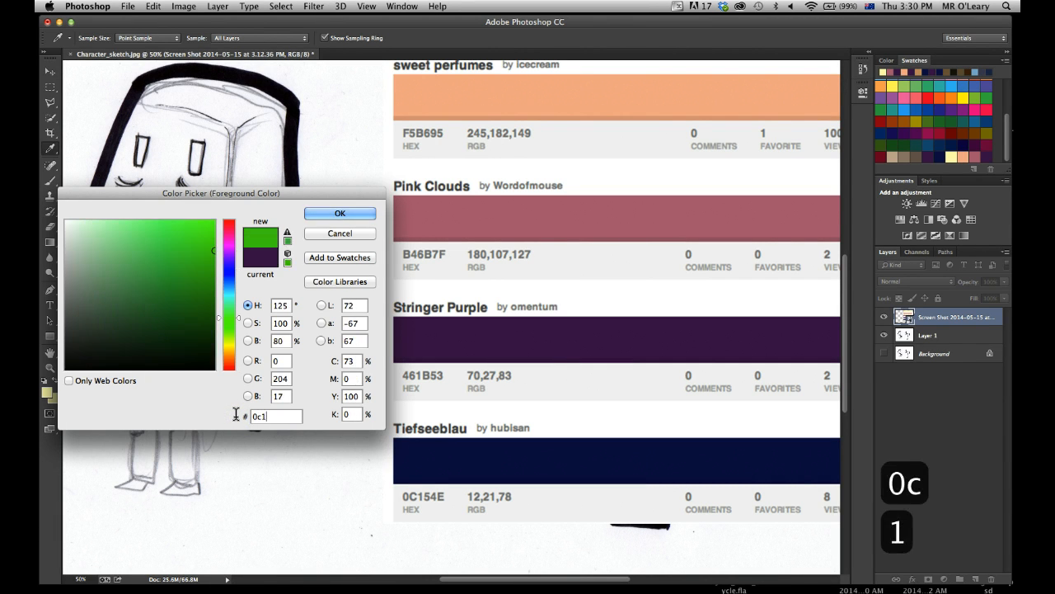
{"action": "type", "text": "5"}
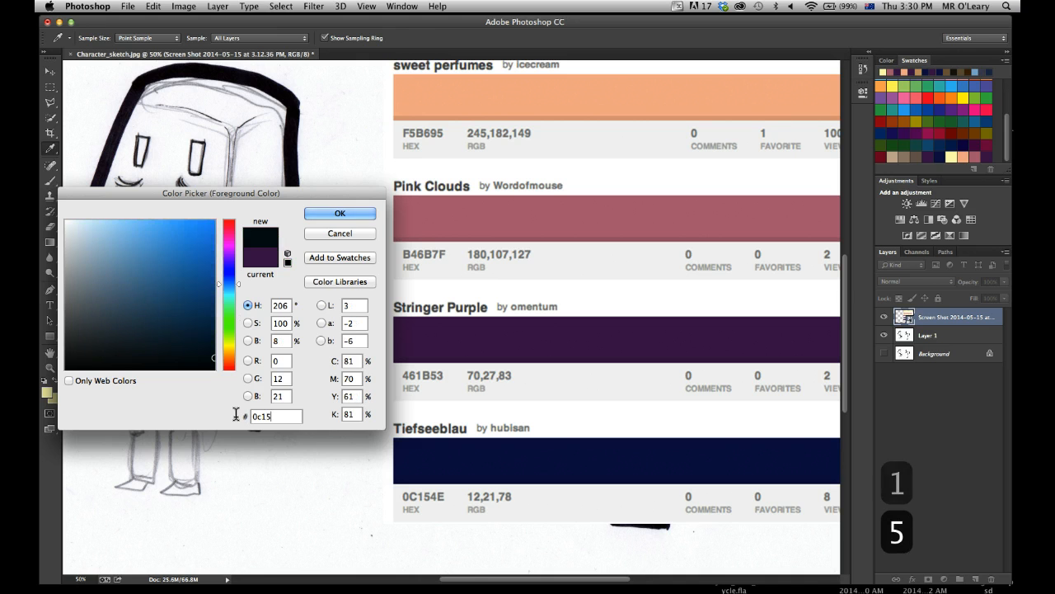
{"action": "type", "text": "4e"}
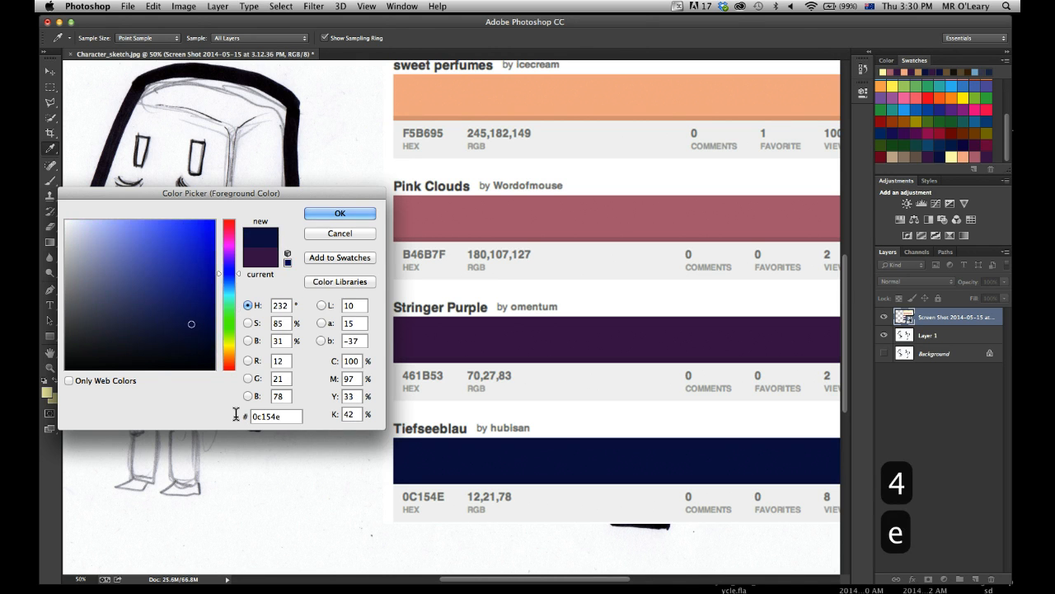
{"action": "left_click", "coordinate": [362, 257]}
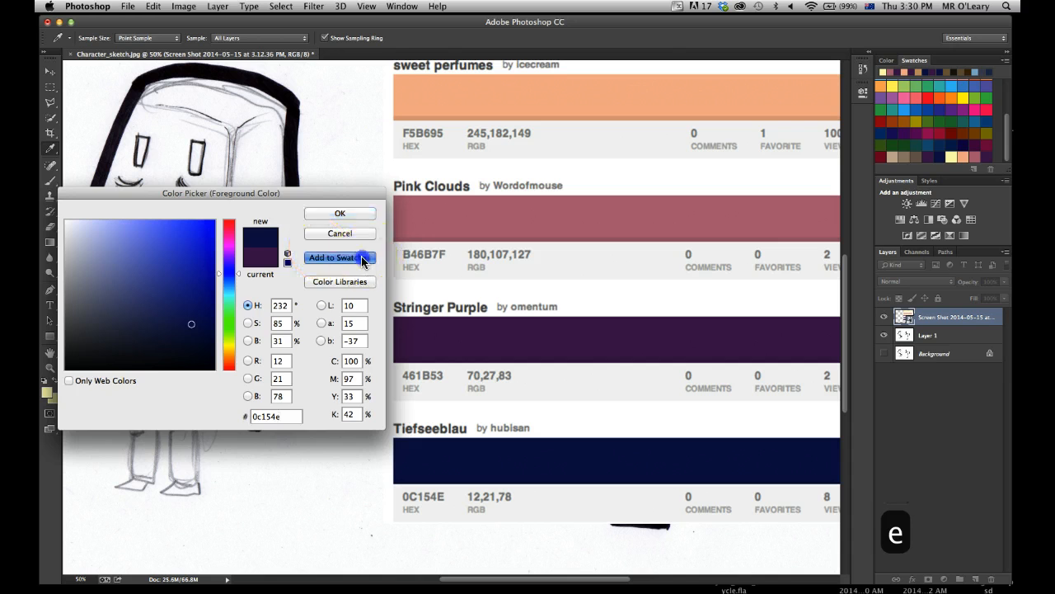
{"action": "left_click", "coordinate": [642, 293]}
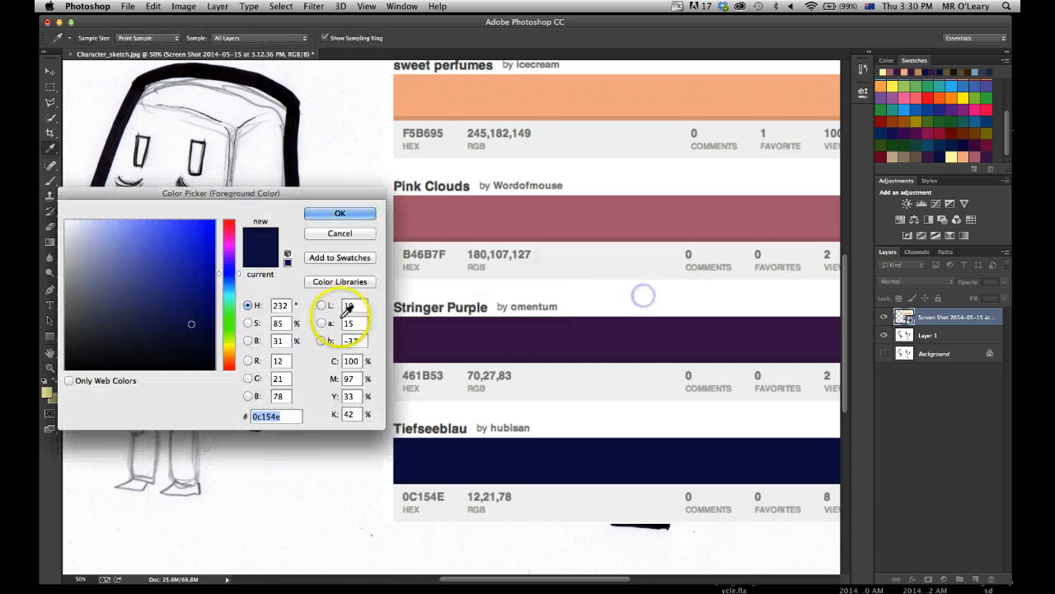
{"action": "left_click", "coordinate": [323, 232]}
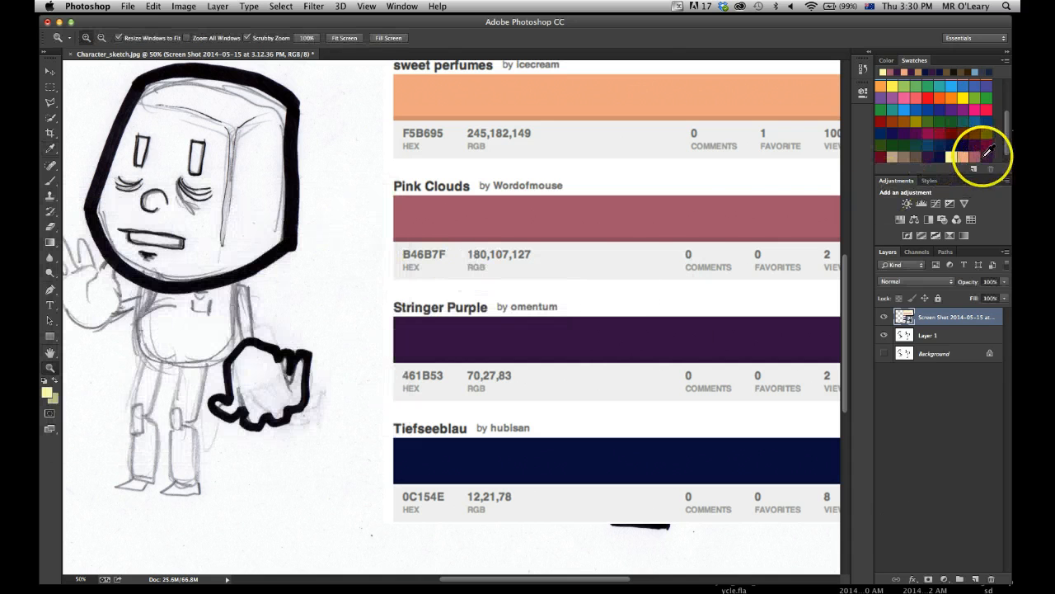
Delete the imported palette screenshot layer from the character document.
{"action": "left_click_drag", "start_coordinate": [653, 246], "coordinate": [596, 340]}
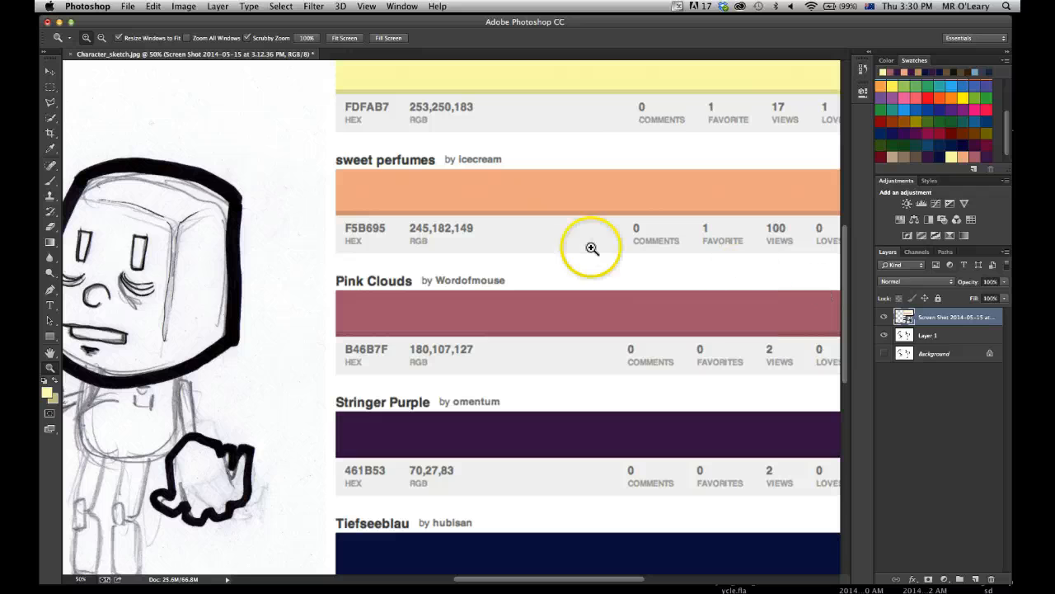
{"action": "left_click", "coordinate": [920, 320]}
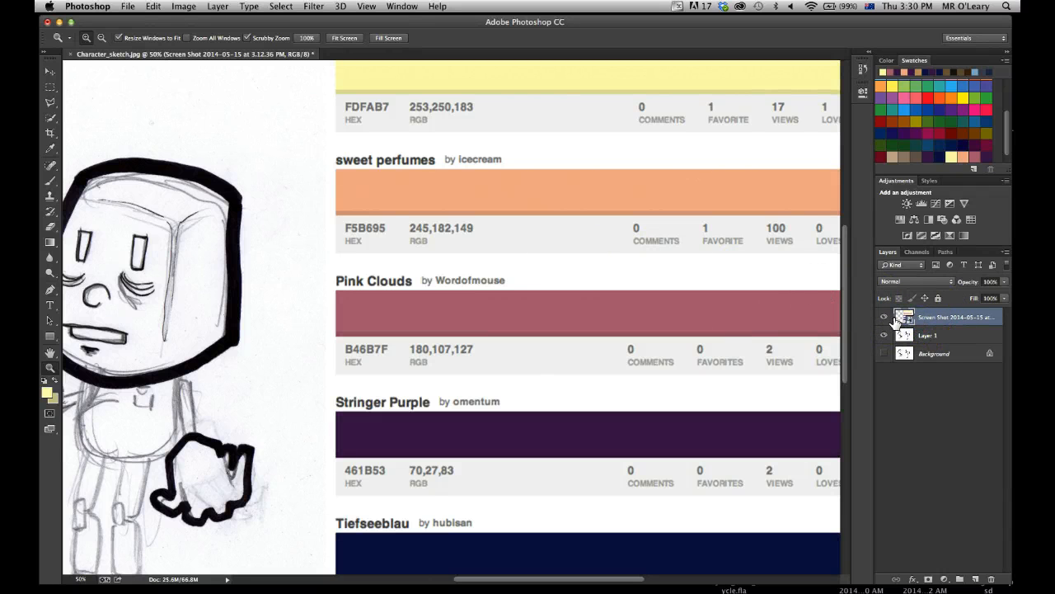
{"action": "left_click_drag", "start_coordinate": [889, 322], "coordinate": [991, 579]}
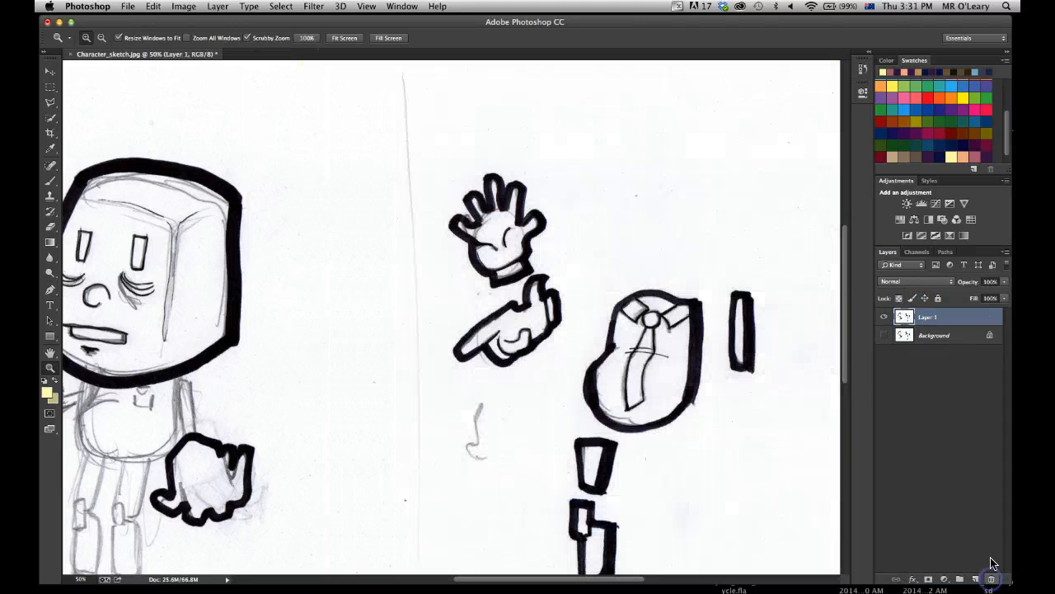
Set the blending mode of the sketch copy, Layer 1, to Multiply.
{"action": "mouse_move", "coordinate": [448, 349]}
{"action": "left_mouse_down"}
{"action": "mouse_move", "coordinate": [519, 240]}
{"action": "mouse_move", "coordinate": [508, 273]}
{"action": "left_mouse_up"}
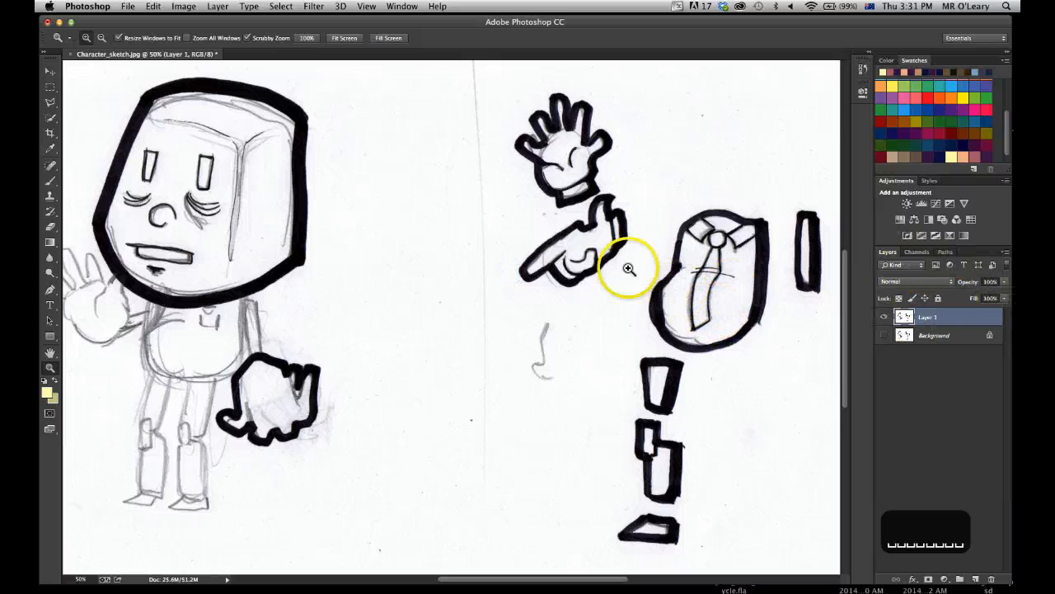
{"action": "left_click", "coordinate": [930, 334]}
{"action": "left_click", "coordinate": [933, 320]}
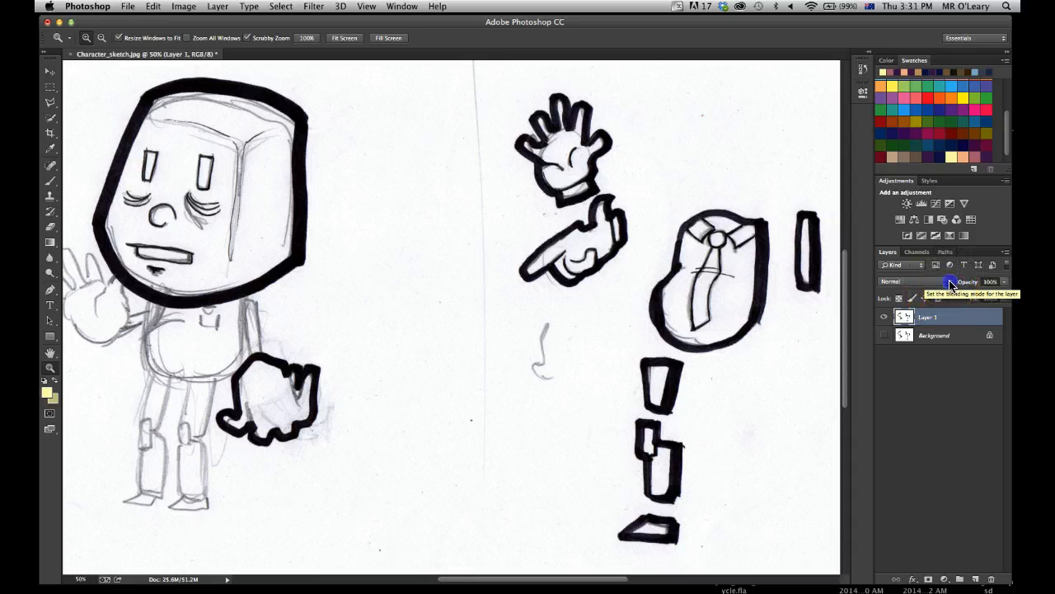
{"action": "left_click", "coordinate": [948, 282]}
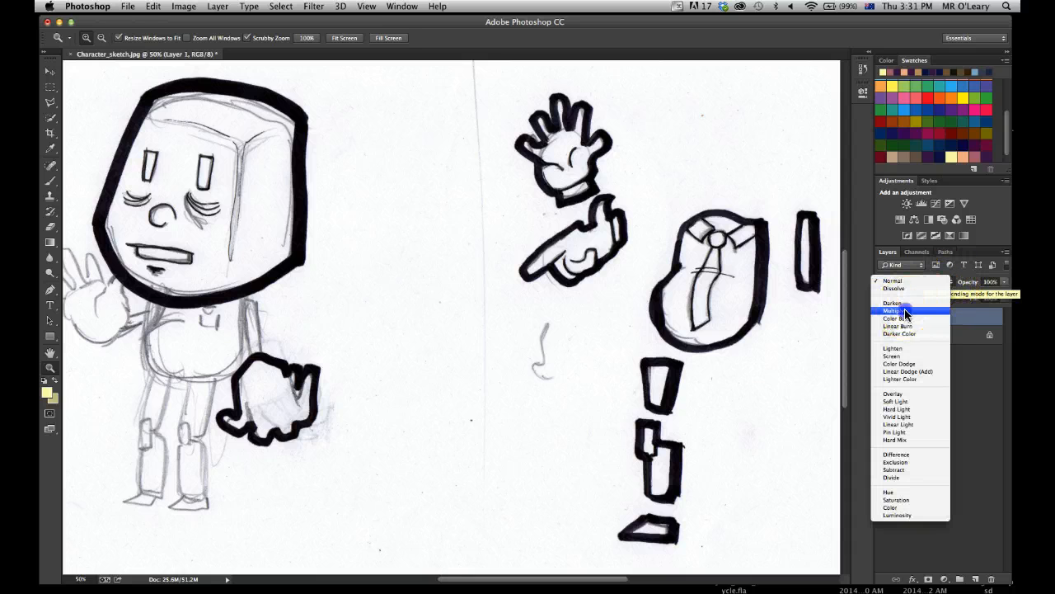
{"action": "left_click", "coordinate": [904, 308]}
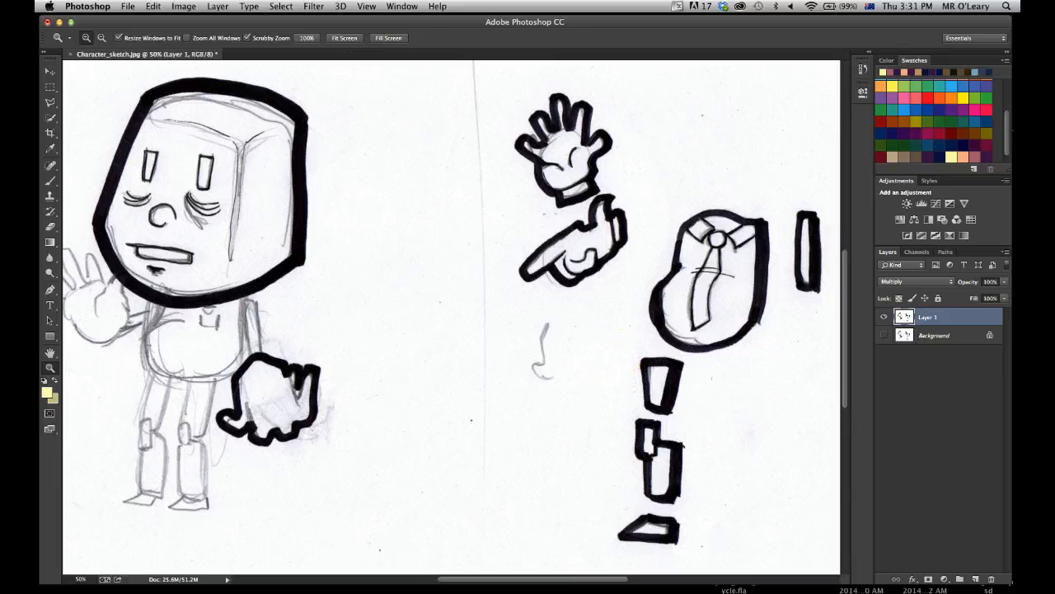
Create a new layer named colour and place it beneath Layer 1.
{"action": "left_click", "coordinate": [975, 581]}
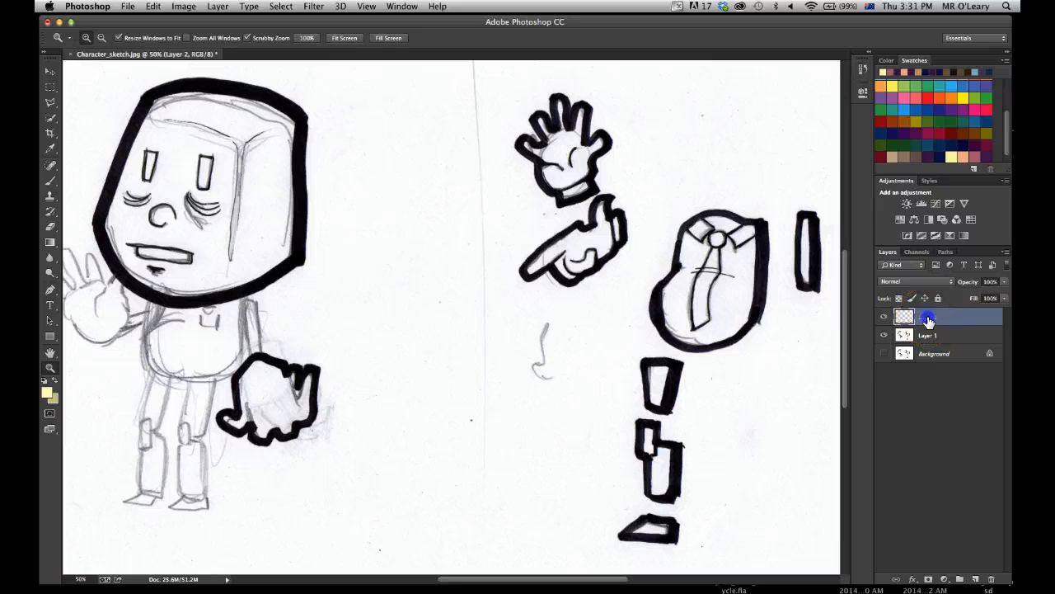
{"action": "type", "text": "colo"}
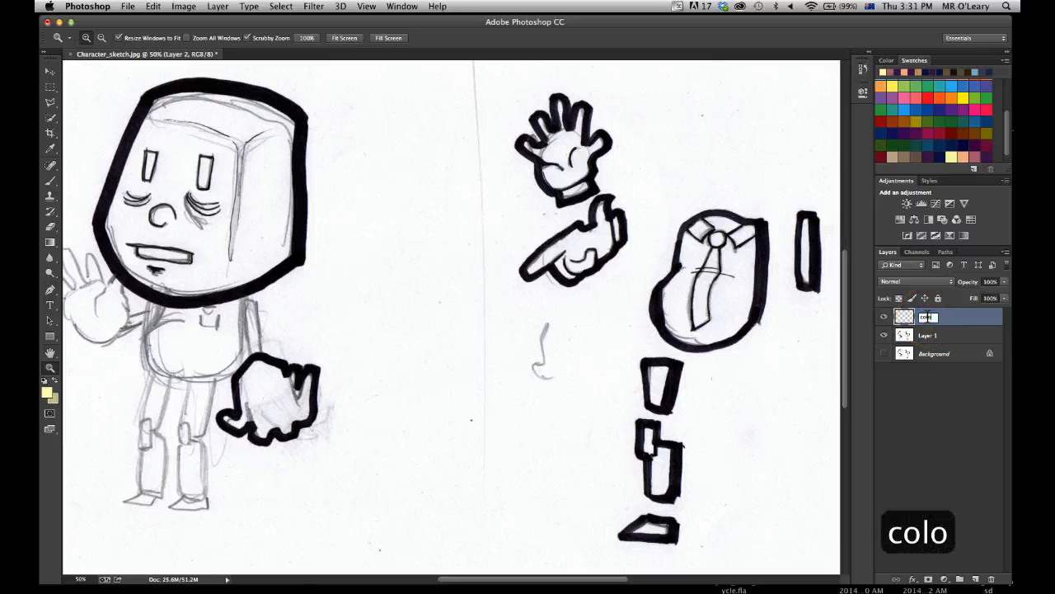
{"action": "type", "text": "ur"}
{"action": "left_click", "coordinate": [946, 392]}
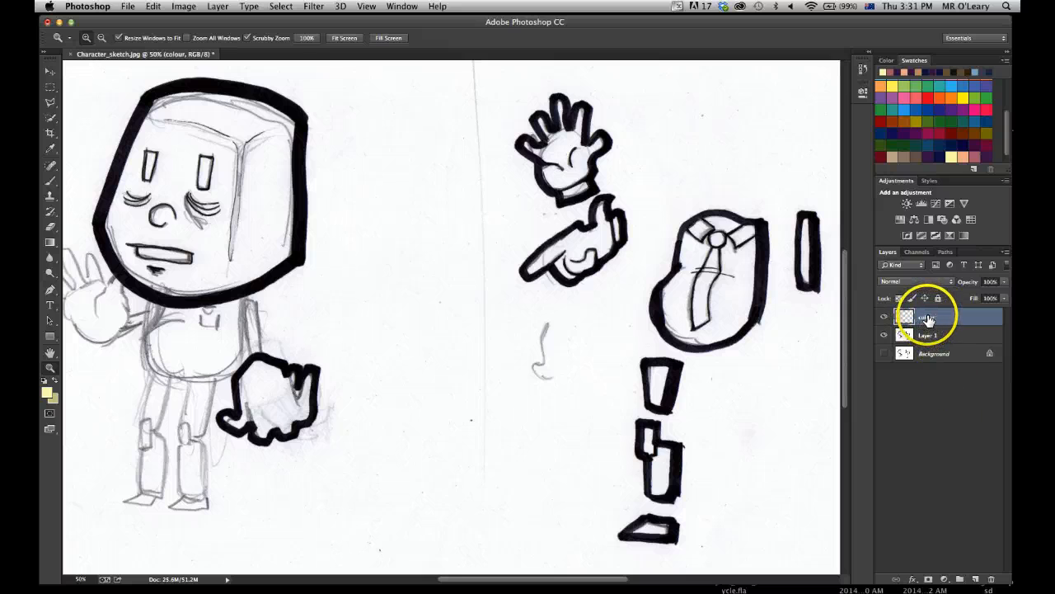
{"action": "left_click_drag", "start_coordinate": [927, 338], "coordinate": [929, 342]}
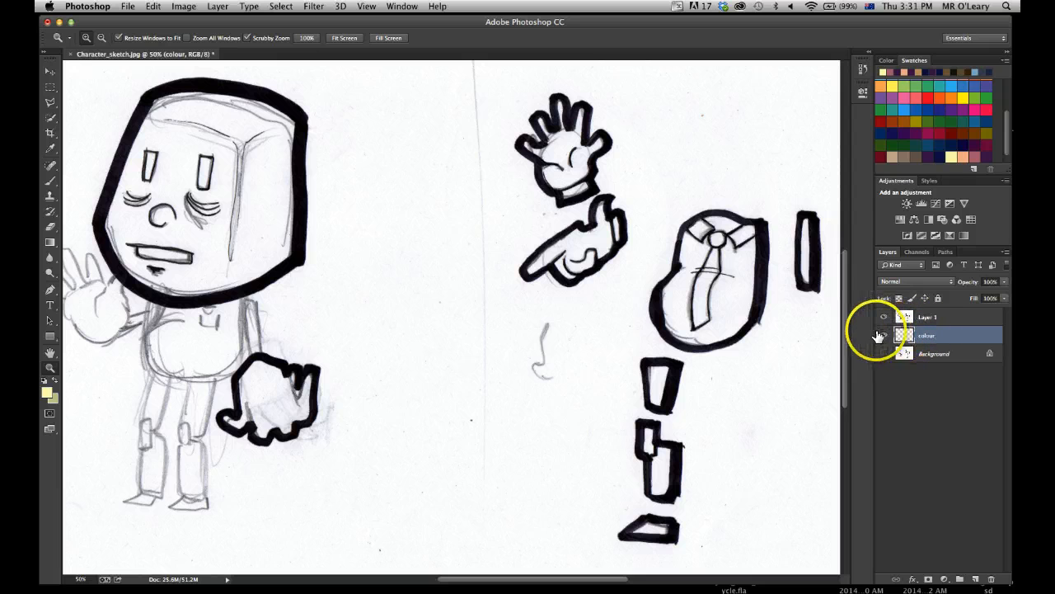
Lock all of Layer 1 and make the colour layer active for painting.
{"action": "left_click", "coordinate": [929, 318]}
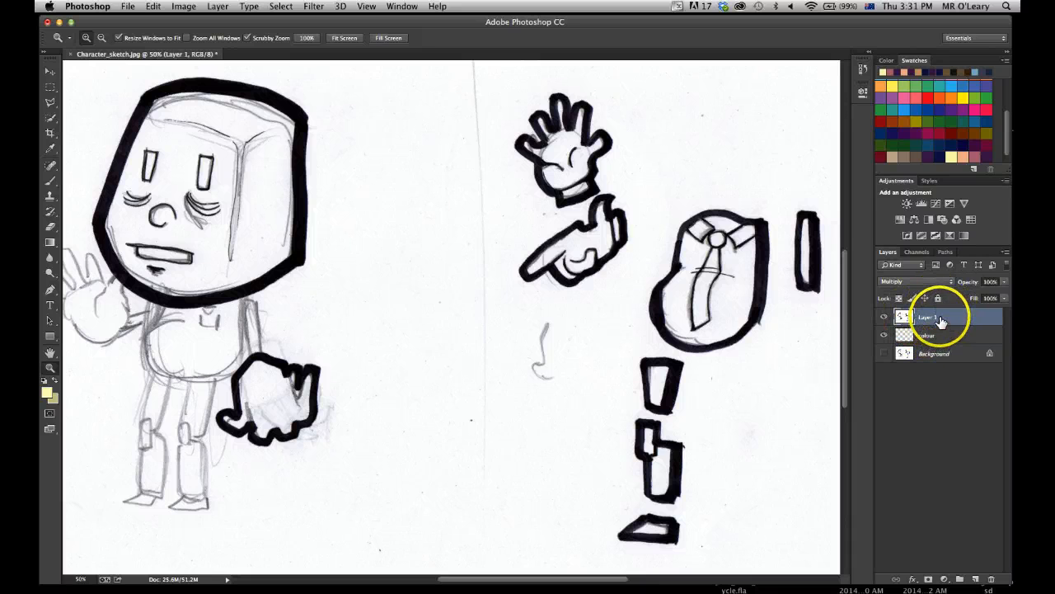
{"action": "left_click", "coordinate": [937, 298]}
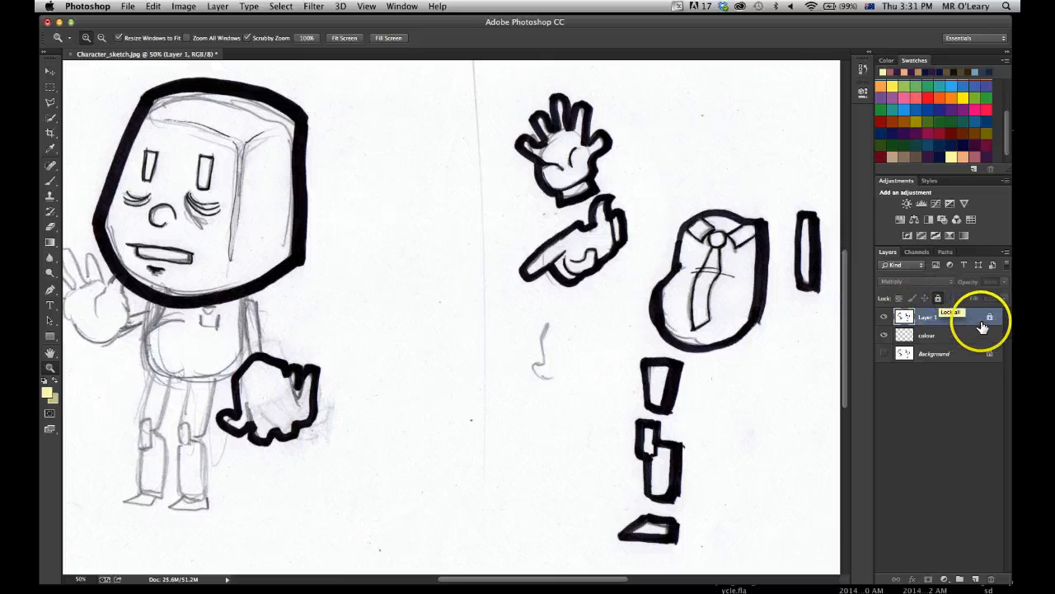
{"action": "left_click", "coordinate": [940, 338]}
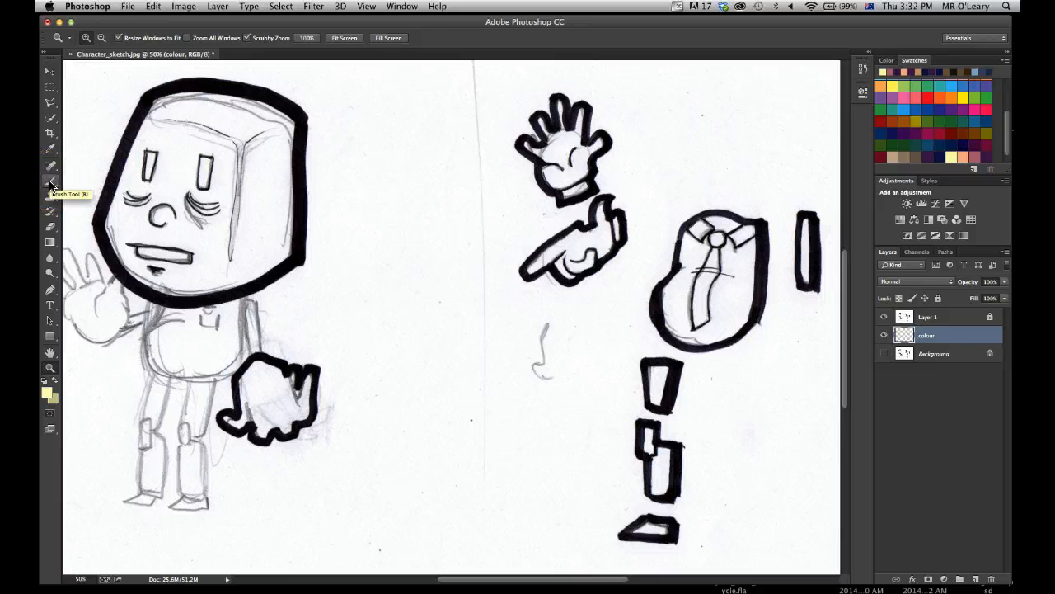
Activate the Brush tool and set the foreground colour to the Stringer Purple swatch, hex 461b53, through the Color Picker.
{"action": "key", "text": "b"}
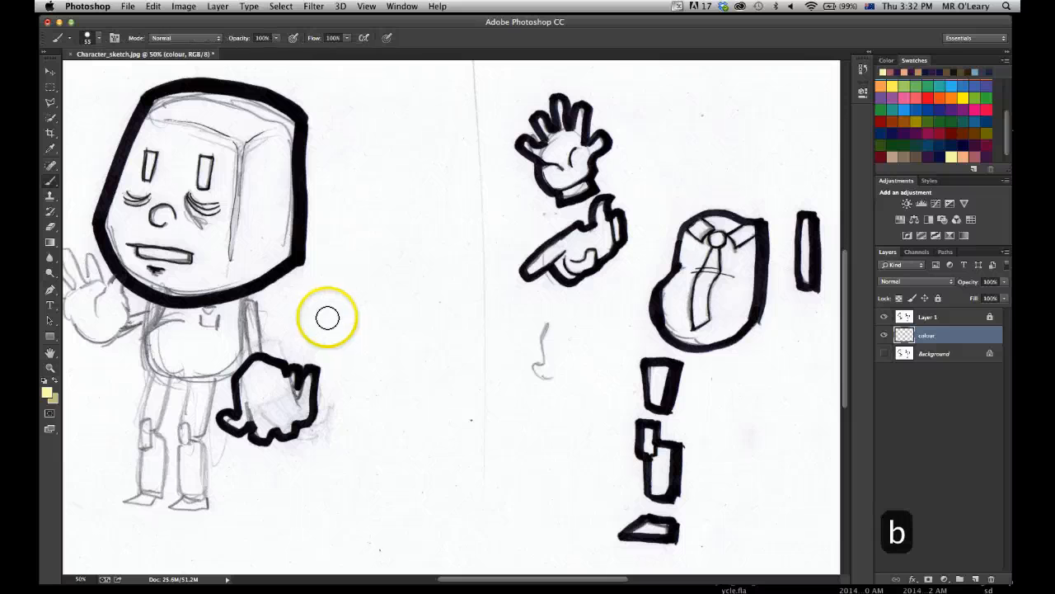
{"action": "left_click", "coordinate": [47, 390]}
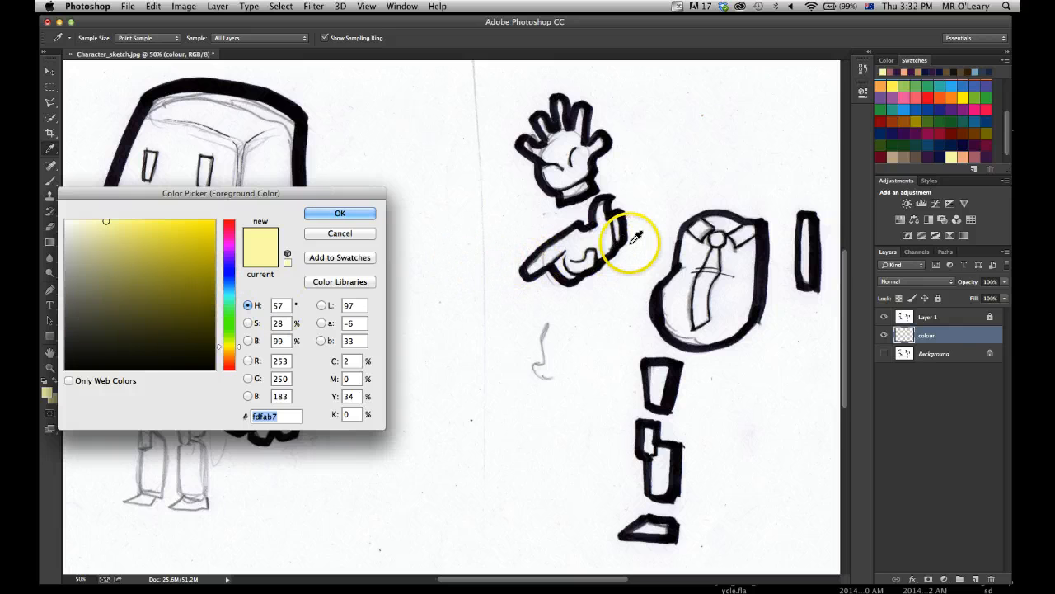
{"action": "left_click", "coordinate": [987, 156]}
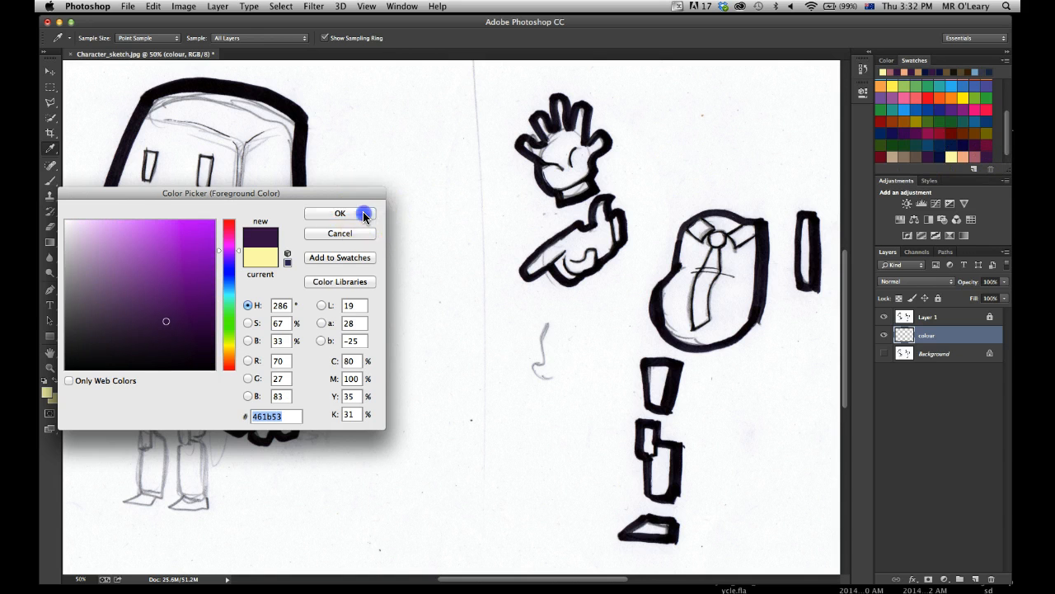
{"action": "left_click", "coordinate": [362, 211]}
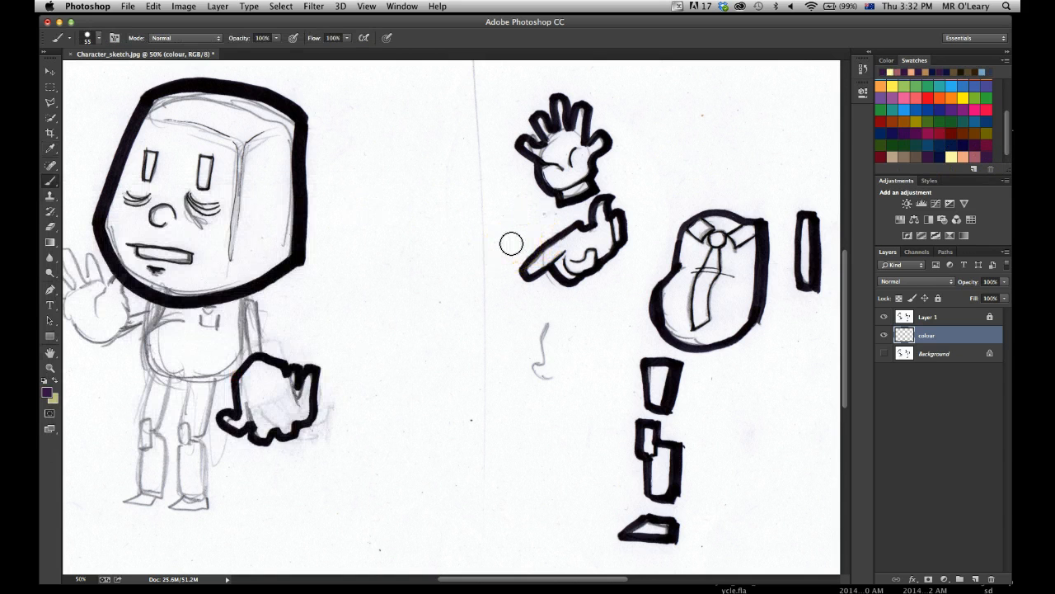
Try the Pink Clouds swatch as the foreground colour and return to the Stringer Purple swatch.
{"action": "key", "text": "i"}
{"action": "left_click", "coordinate": [990, 147]}
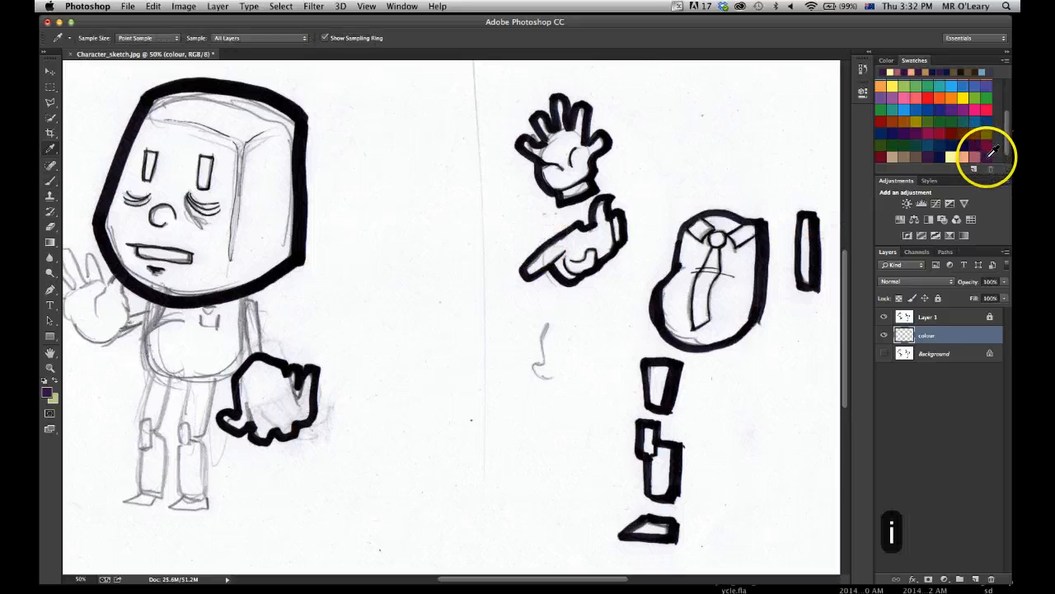
{"action": "left_click", "coordinate": [743, 225]}
{"action": "key", "text": "v"}
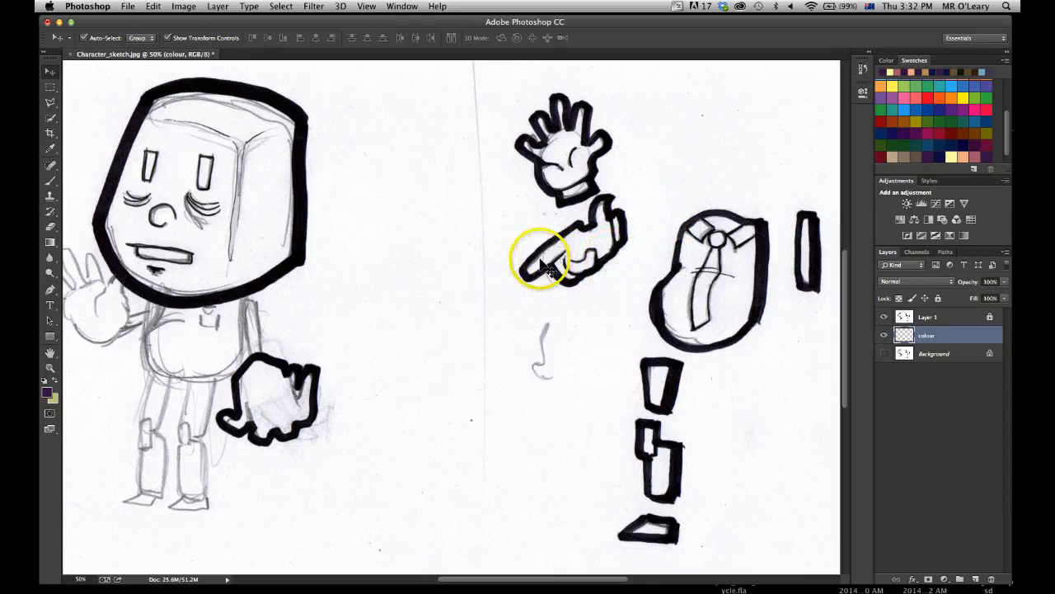
{"action": "left_click", "coordinate": [977, 155]}
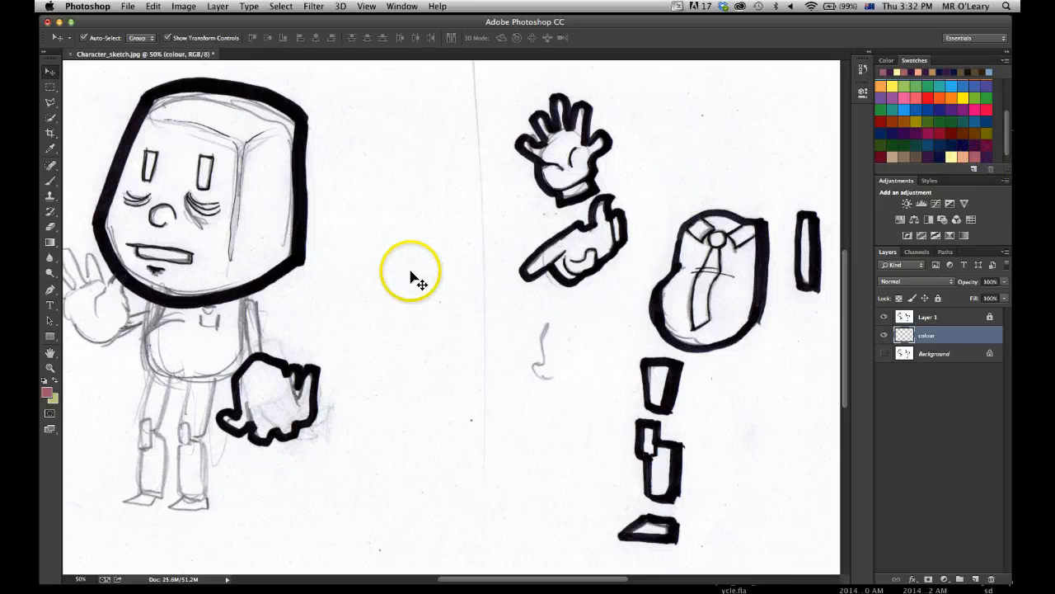
{"action": "left_click", "coordinate": [983, 156]}
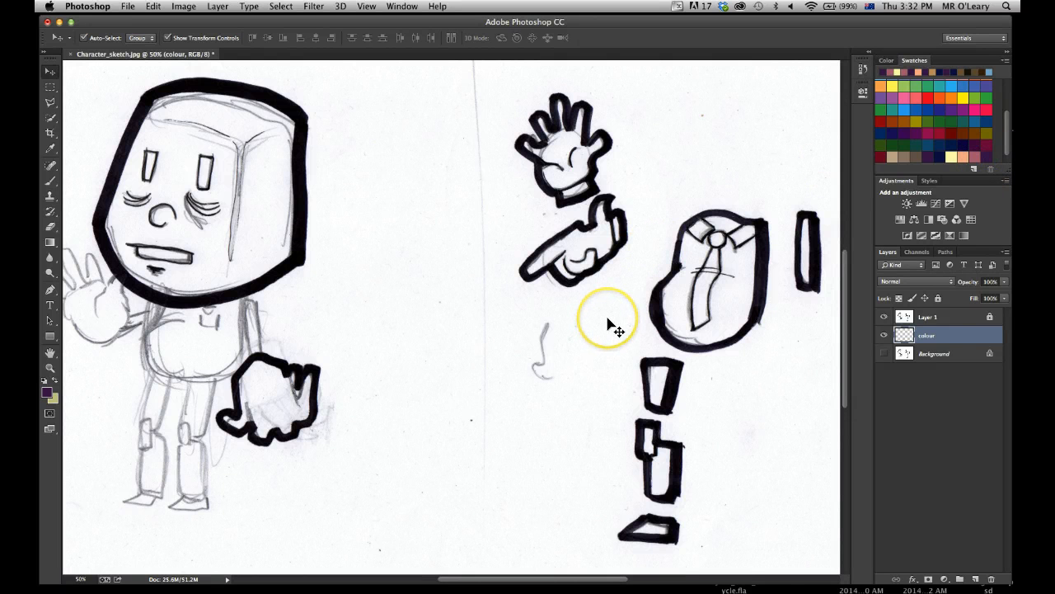
Set the brush size to 60 px and paint a short, hard-edged vertical purple test stroke in the blank area beside the head.
{"action": "key", "text": "b"}
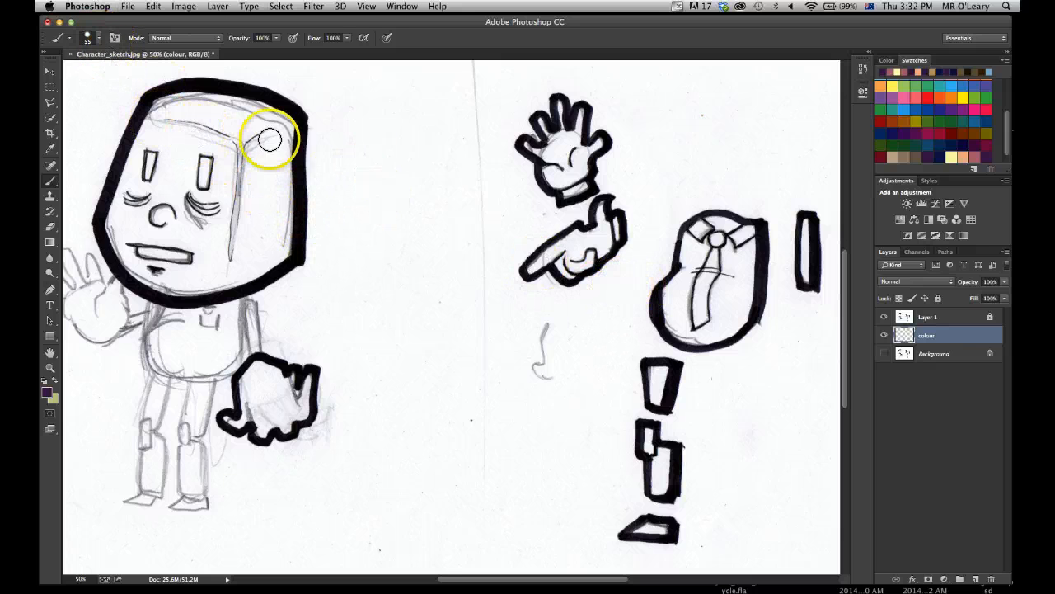
{"action": "left_click", "coordinate": [88, 38]}
{"action": "mouse_move", "coordinate": [111, 78]}
{"action": "left_mouse_down"}
{"action": "mouse_move", "coordinate": [167, 75]}
{"action": "mouse_move", "coordinate": [121, 80]}
{"action": "left_mouse_up"}
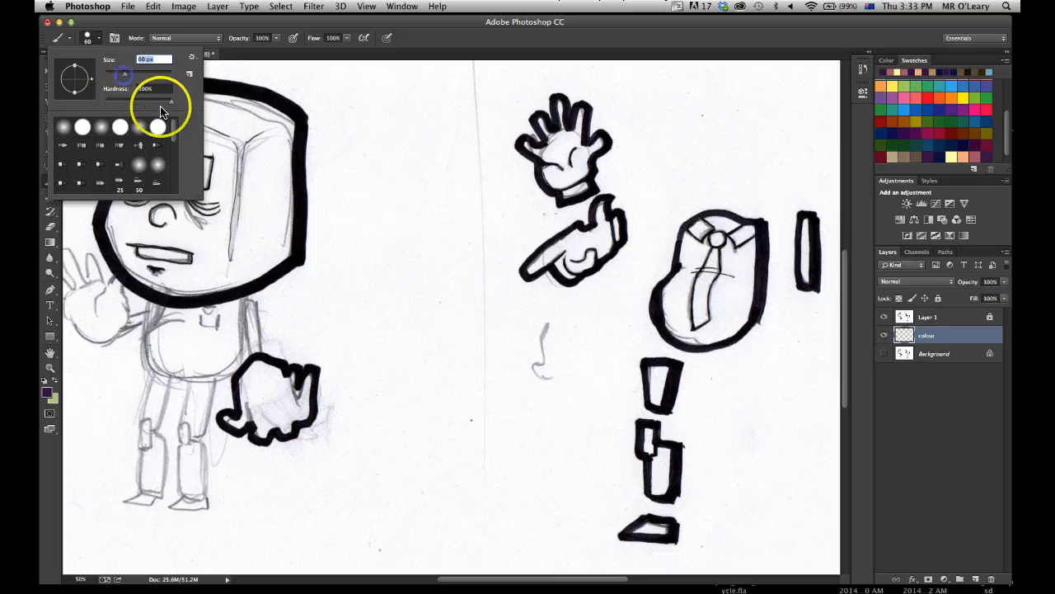
{"action": "left_click", "coordinate": [375, 179]}
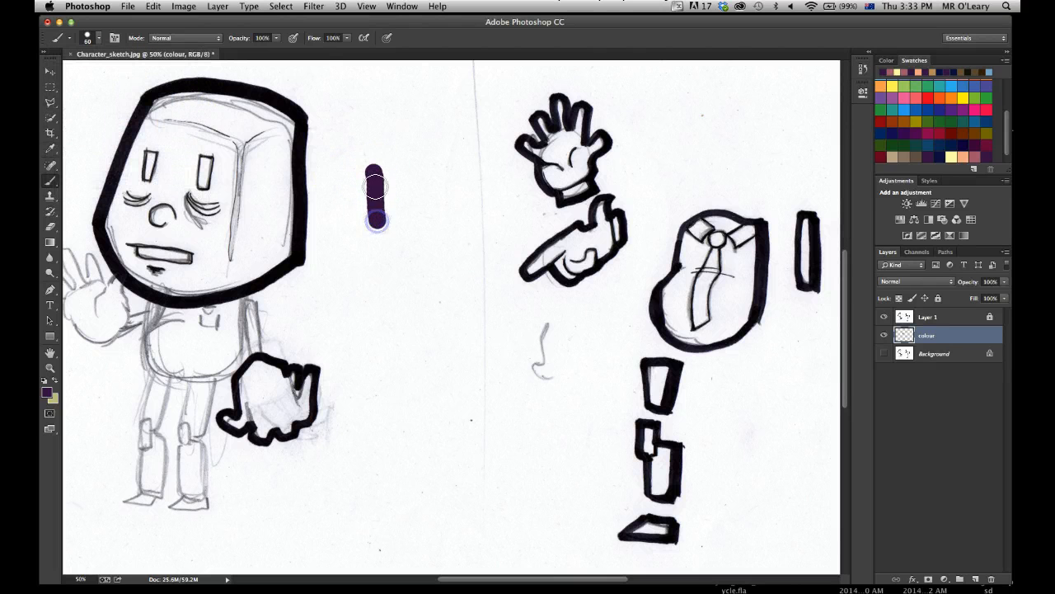
Lower the brush hardness and paint several soft-edged purple test strokes between the hard-edged stroke and the open hand.
{"action": "left_click", "coordinate": [95, 39]}
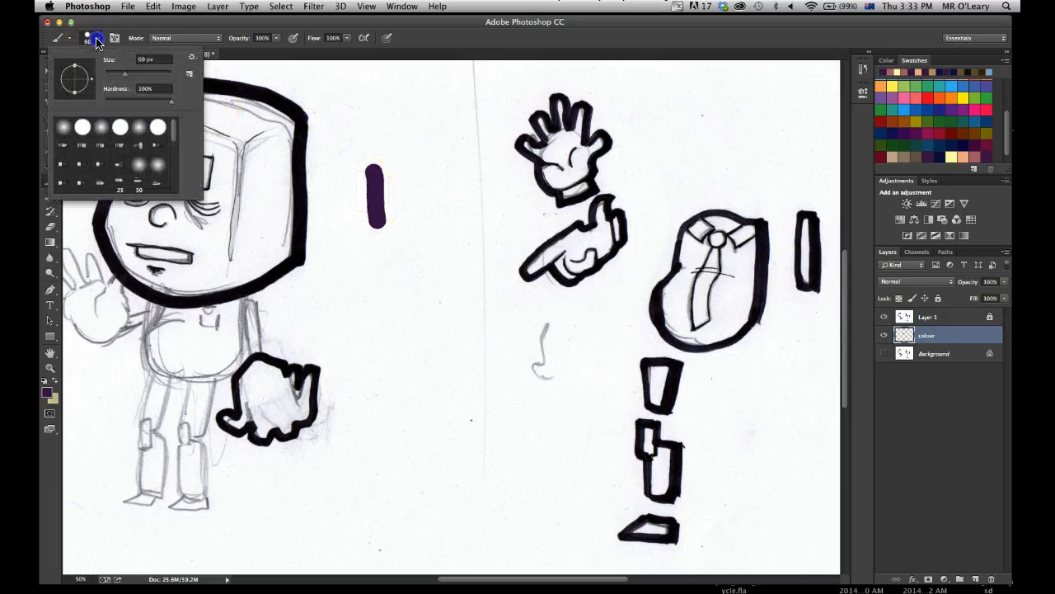
{"action": "left_click_drag", "start_coordinate": [170, 102], "coordinate": [165, 103]}
{"action": "left_click_drag", "start_coordinate": [426, 161], "coordinate": [427, 182]}
{"action": "left_click_drag", "start_coordinate": [431, 220], "coordinate": [431, 197]}
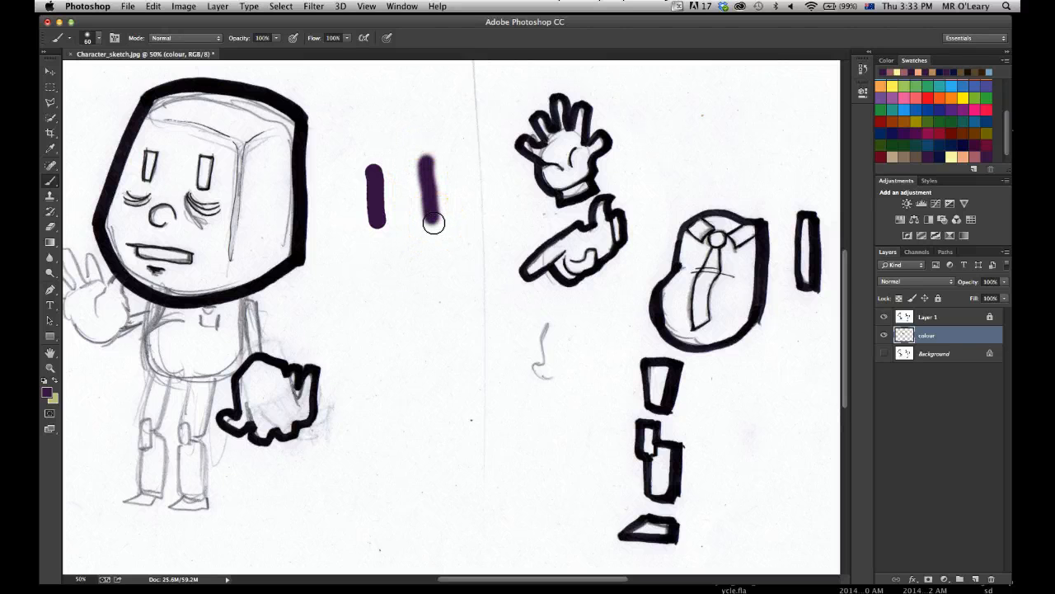
{"action": "left_click_drag", "start_coordinate": [445, 163], "coordinate": [445, 176]}
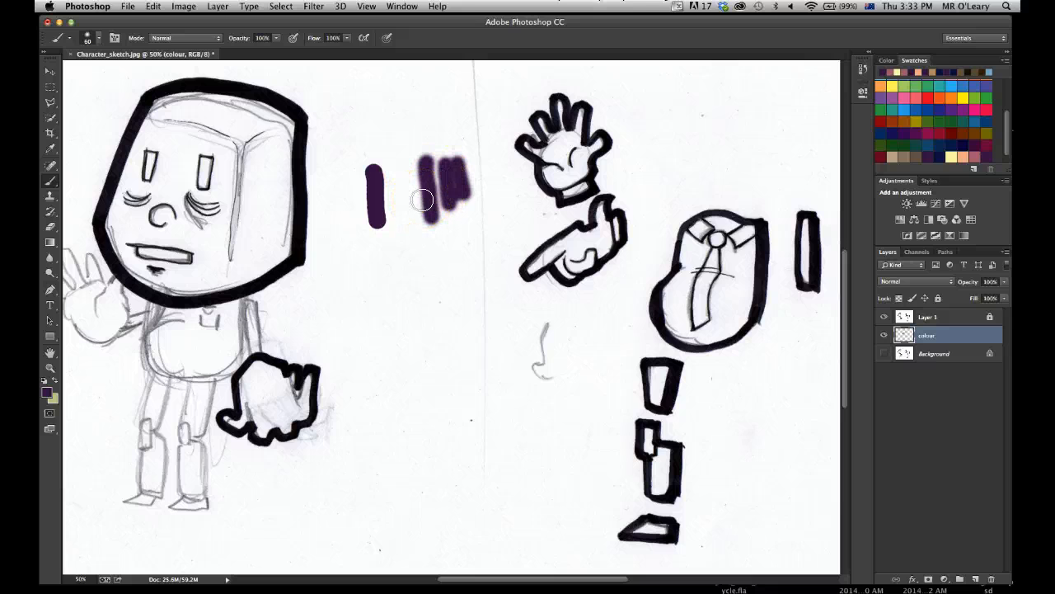
Undo all the purple test strokes in the blank area between the head and the open hand.
{"action": "key", "text": "alt+super+z"}
{"action": "key", "text": "alt+super+z"}
{"action": "key", "text": "alt+super+z"}
{"action": "key", "text": "alt+super+z"}
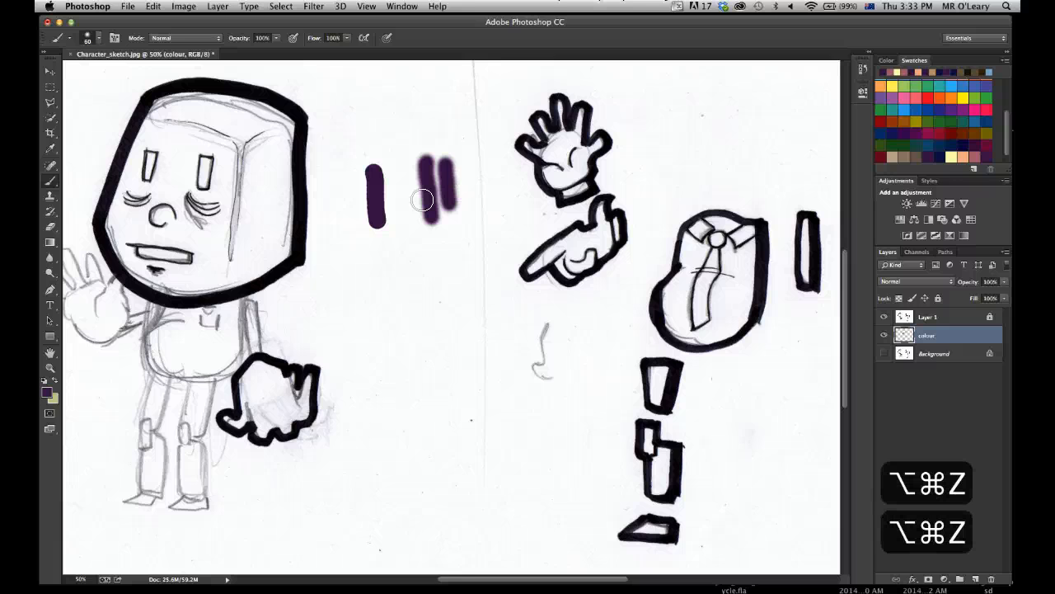
{"action": "key", "text": "alt+super+z"}
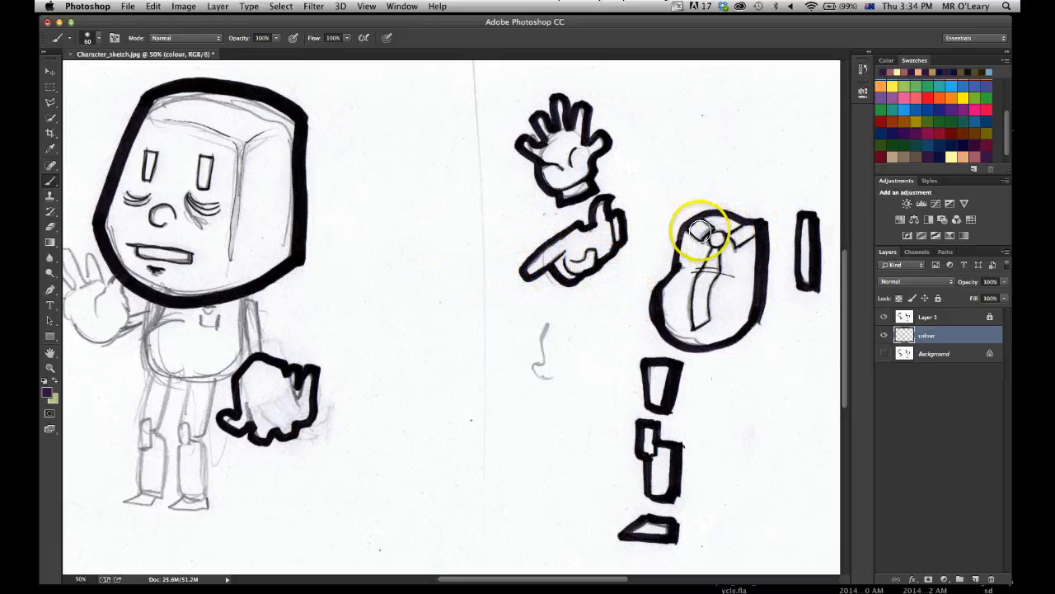
Set the brush hardness back to 100% and paint the tie and its knot on the torso purple.
{"action": "left_click", "coordinate": [94, 39]}
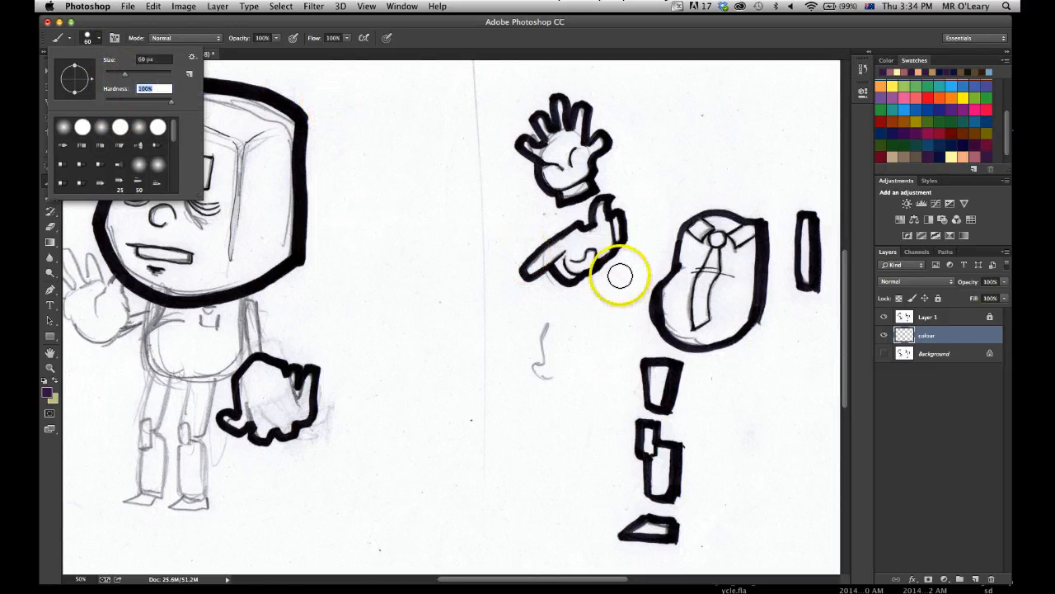
{"action": "left_click", "coordinate": [700, 292]}
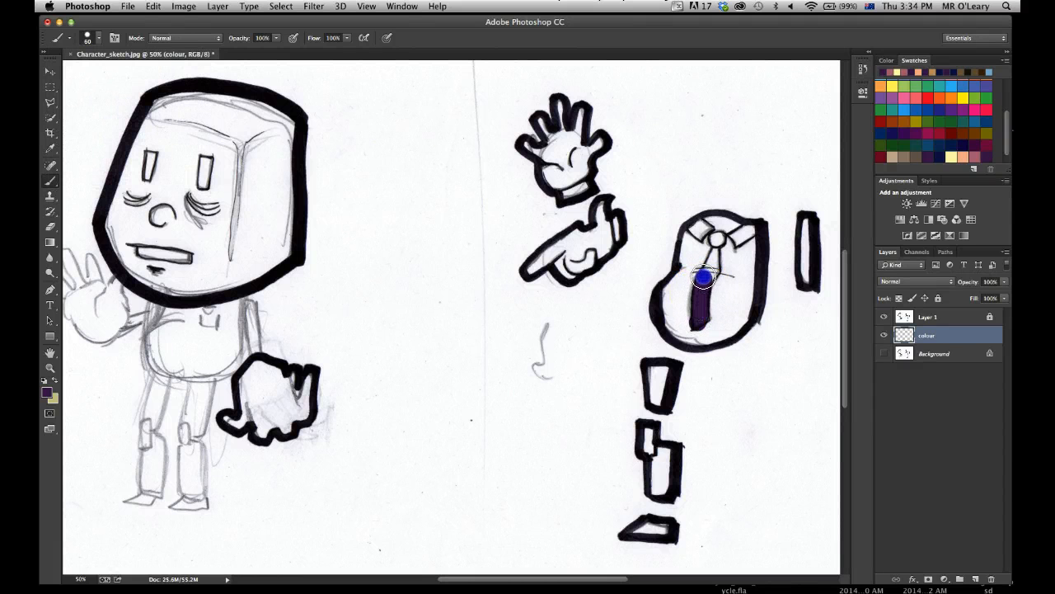
{"action": "left_click_drag", "start_coordinate": [717, 237], "coordinate": [718, 235]}
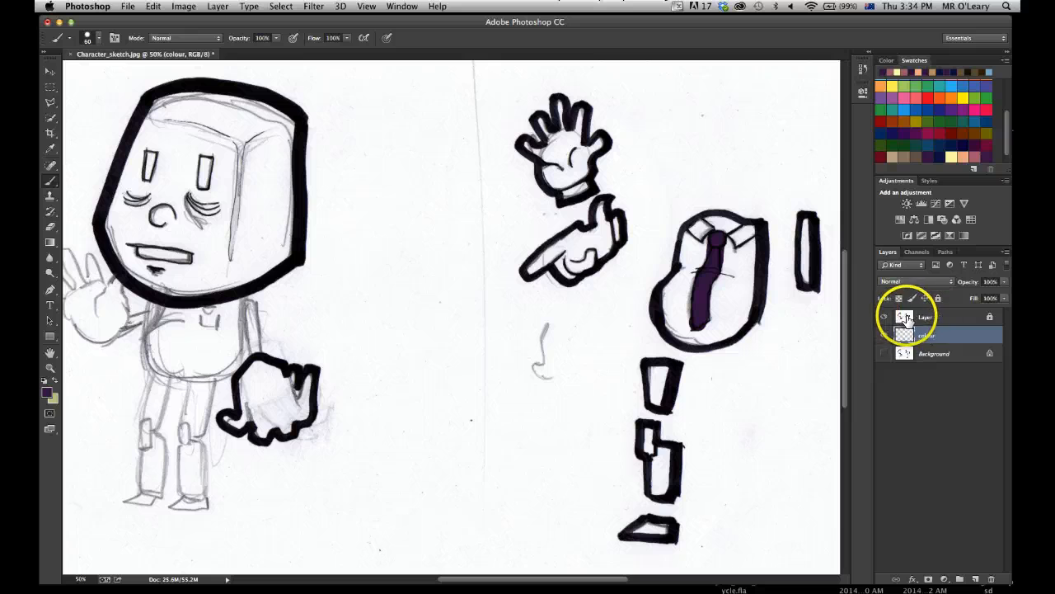
Check the blend mode of Layer 1 and return to the colour layer.
{"action": "left_click", "coordinate": [928, 317]}
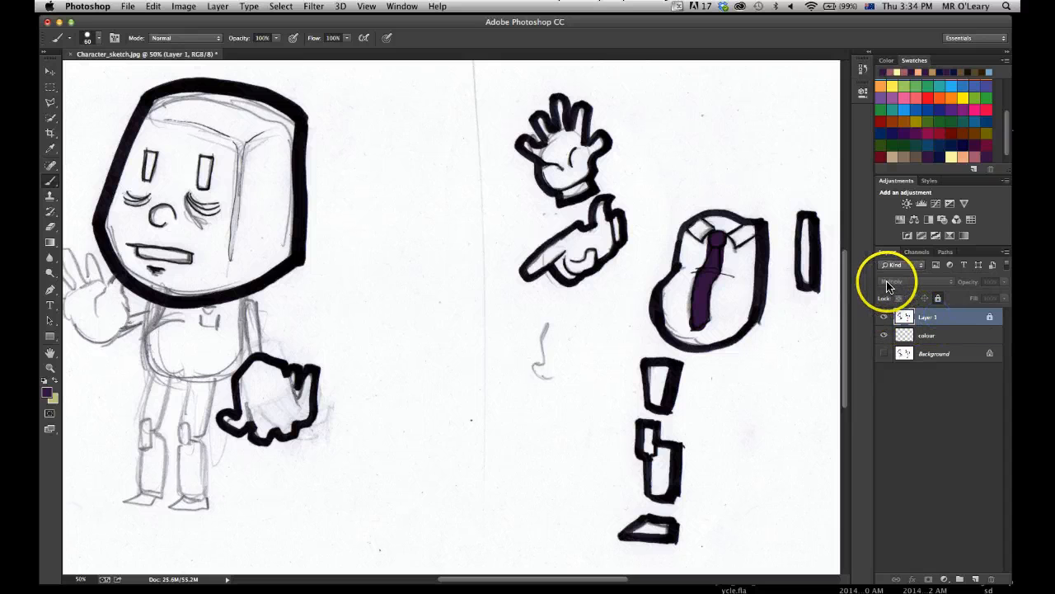
{"action": "left_click", "coordinate": [927, 336]}
{"action": "mouse_move", "coordinate": [680, 283]}
{"action": "left_mouse_down"}
{"action": "mouse_move", "coordinate": [698, 278]}
{"action": "mouse_move", "coordinate": [683, 261]}
{"action": "mouse_move", "coordinate": [733, 245]}
{"action": "mouse_move", "coordinate": [668, 249]}
{"action": "mouse_move", "coordinate": [702, 255]}
{"action": "mouse_move", "coordinate": [749, 242]}
{"action": "mouse_move", "coordinate": [648, 299]}
{"action": "mouse_move", "coordinate": [689, 330]}
{"action": "mouse_move", "coordinate": [706, 283]}
{"action": "mouse_move", "coordinate": [786, 239]}
{"action": "left_mouse_up"}
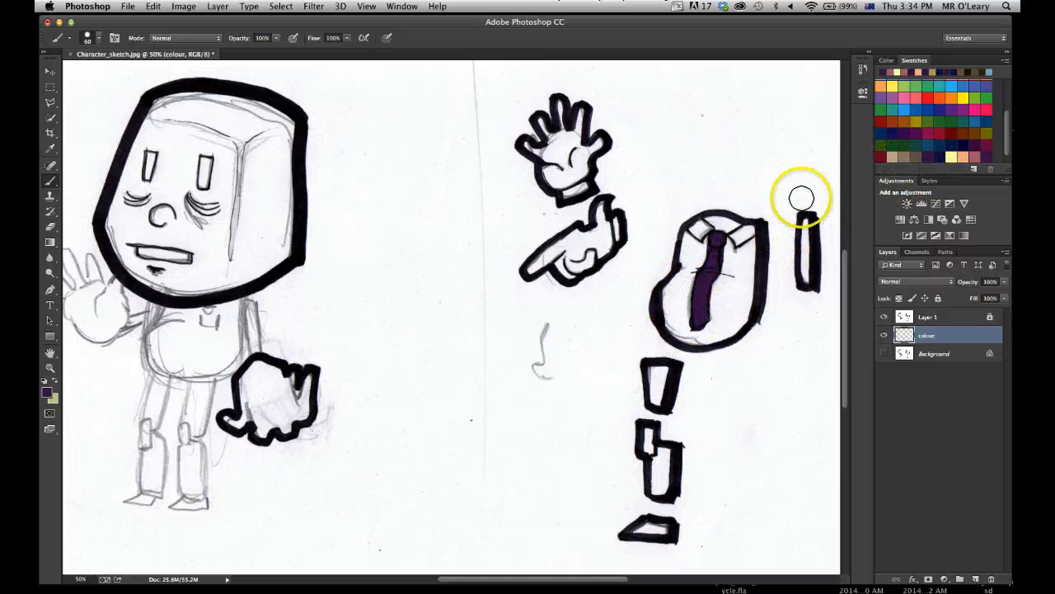
Try the dark blue swatch on the shirt, the collar and the separate arm piece around the purple tie.
{"action": "left_click", "coordinate": [941, 155]}
{"action": "left_click_drag", "start_coordinate": [750, 282], "coordinate": [742, 295]}
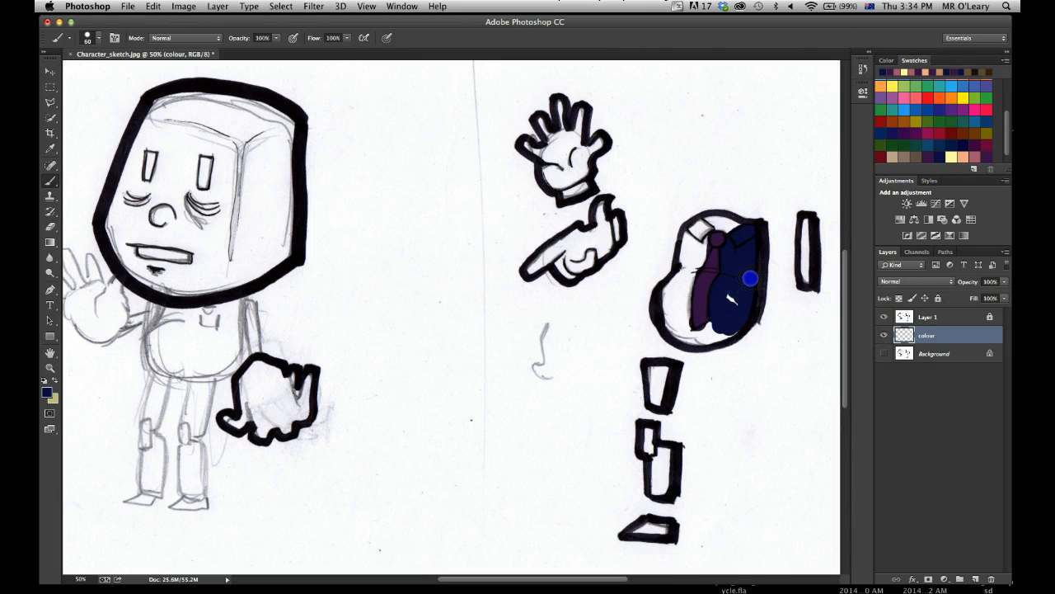
{"action": "mouse_move", "coordinate": [729, 272]}
{"action": "left_mouse_down"}
{"action": "mouse_move", "coordinate": [731, 258]}
{"action": "mouse_move", "coordinate": [732, 269]}
{"action": "left_mouse_up"}
{"action": "mouse_move", "coordinate": [725, 337]}
{"action": "left_mouse_down"}
{"action": "mouse_move", "coordinate": [731, 326]}
{"action": "mouse_move", "coordinate": [674, 316]}
{"action": "left_mouse_up"}
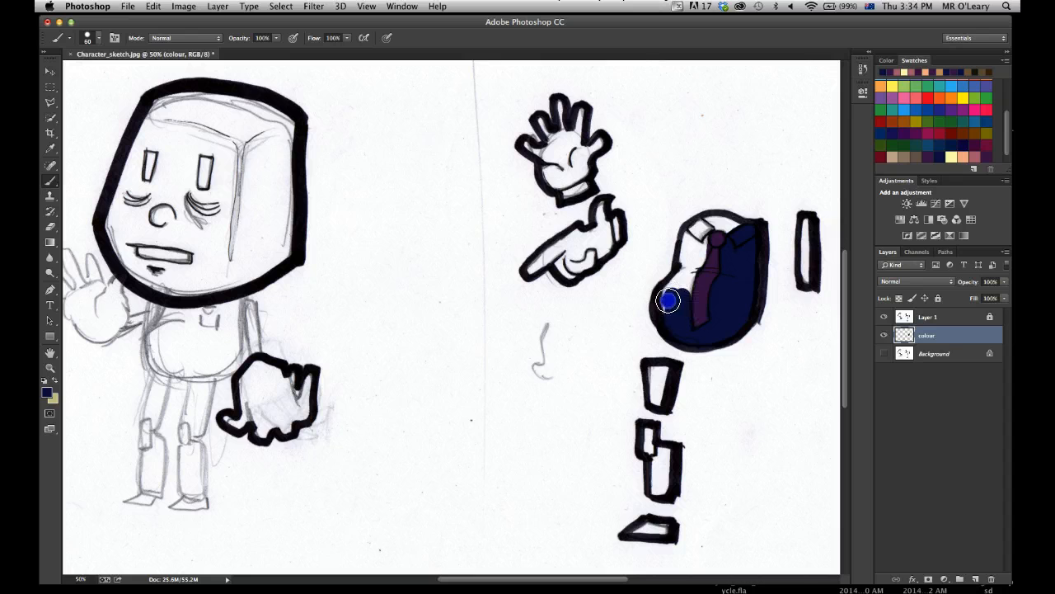
{"action": "left_click_drag", "start_coordinate": [671, 289], "coordinate": [685, 287]}
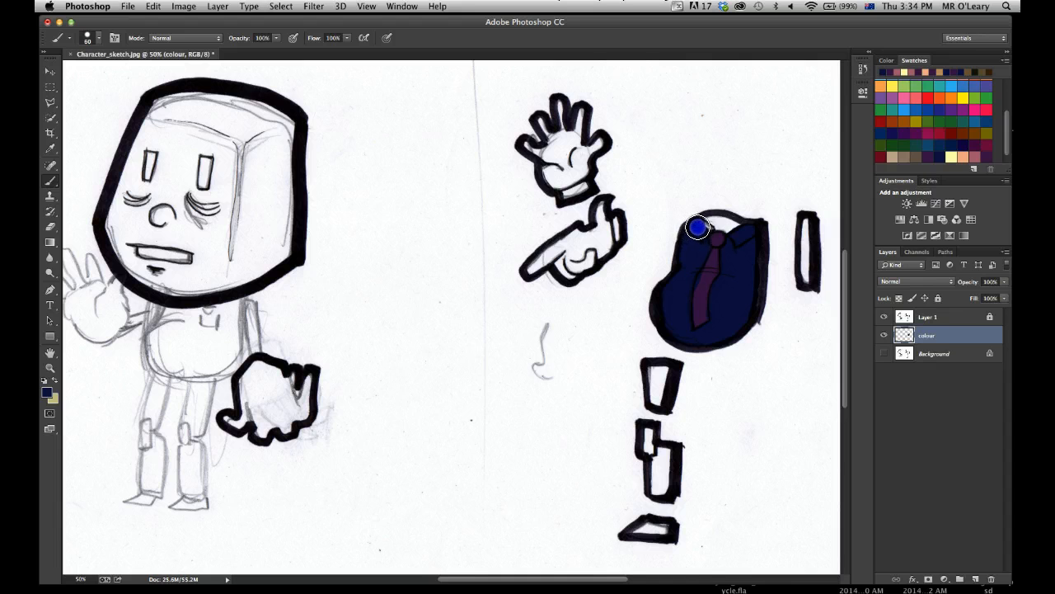
{"action": "left_click_drag", "start_coordinate": [684, 270], "coordinate": [687, 279]}
{"action": "left_click_drag", "start_coordinate": [806, 279], "coordinate": [806, 281]}
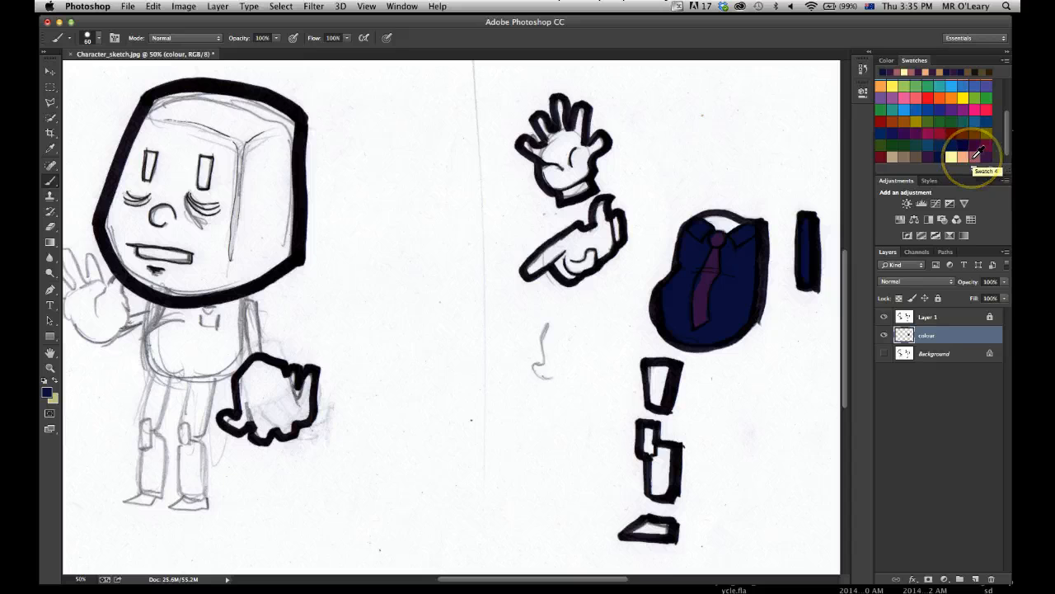
Undo the dark blue strokes on the shirt, collar and arm piece, keeping the purple tie.
{"action": "key", "text": "alt+super+z"}
{"action": "key", "text": "alt+super+z"}
{"action": "key", "text": "alt+super+z"}
{"action": "key", "text": "alt+super+z"}
{"action": "key", "text": "alt+super+z"}
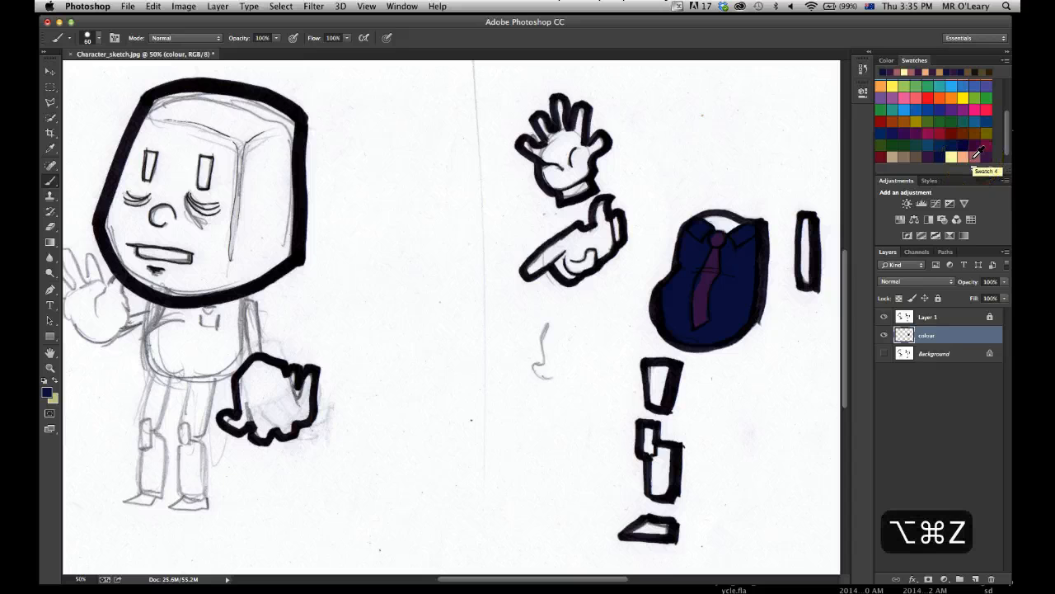
{"action": "key", "text": "alt+super+z"}
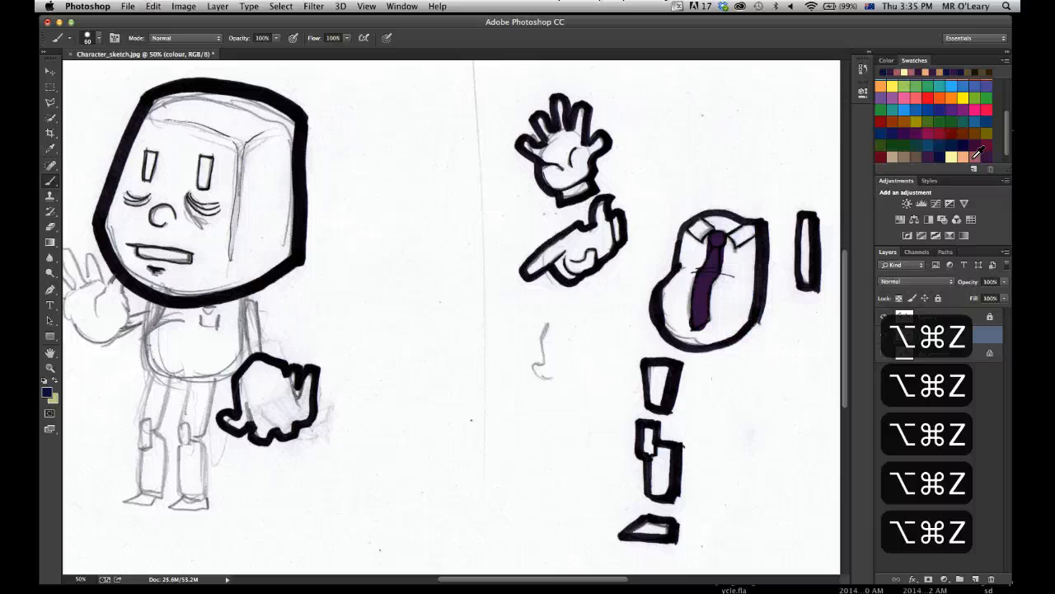
Paint the shirt, collar and separate arm piece with the dusty red Swatch 4, leaving the tie purple.
{"action": "left_click", "coordinate": [974, 157]}
{"action": "mouse_move", "coordinate": [759, 288]}
{"action": "left_mouse_down"}
{"action": "mouse_move", "coordinate": [745, 266]}
{"action": "mouse_move", "coordinate": [745, 232]}
{"action": "mouse_move", "coordinate": [746, 268]}
{"action": "mouse_move", "coordinate": [733, 238]}
{"action": "mouse_move", "coordinate": [724, 297]}
{"action": "mouse_move", "coordinate": [723, 280]}
{"action": "mouse_move", "coordinate": [719, 312]}
{"action": "left_mouse_up"}
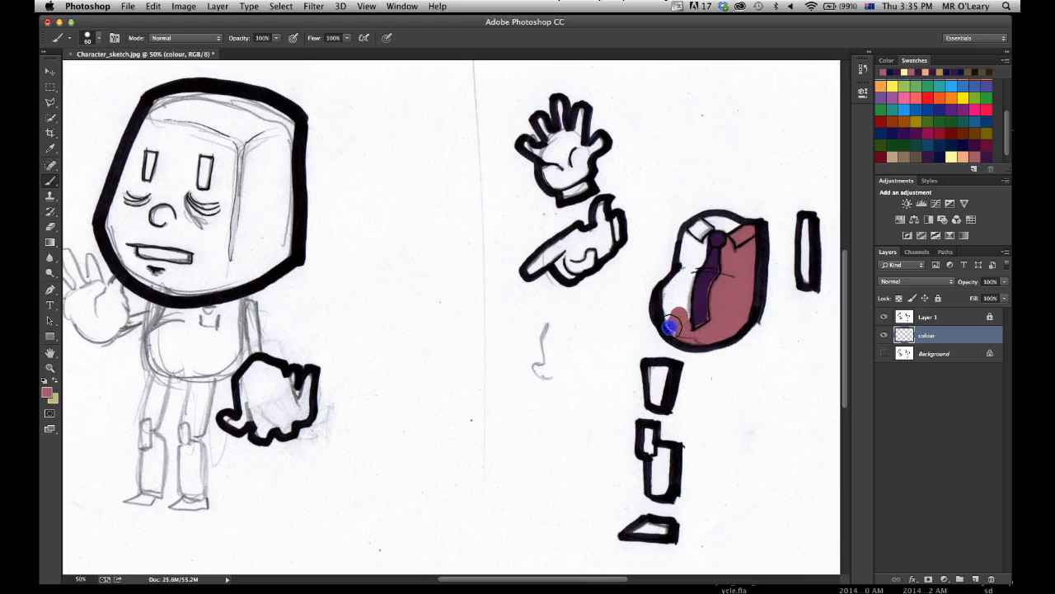
{"action": "left_click_drag", "start_coordinate": [683, 315], "coordinate": [693, 260]}
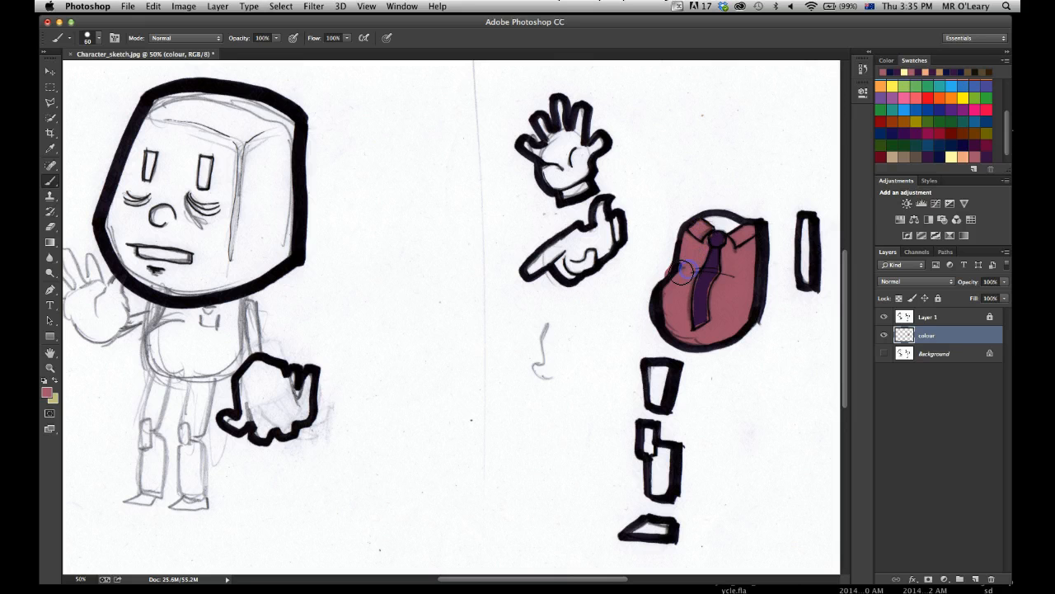
{"action": "left_click_drag", "start_coordinate": [706, 244], "coordinate": [713, 268]}
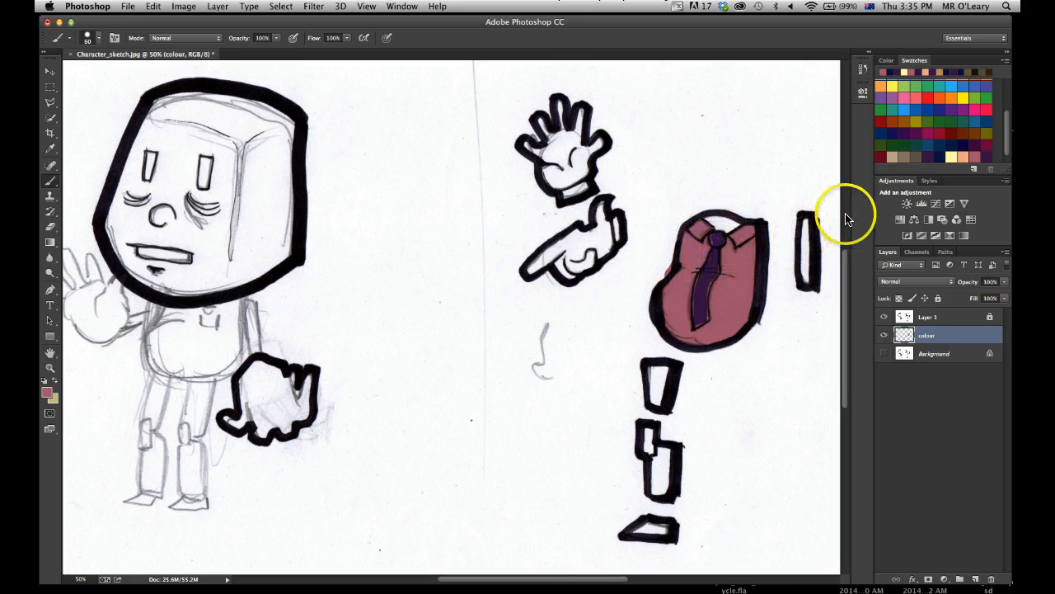
{"action": "left_click_drag", "start_coordinate": [808, 276], "coordinate": [806, 266]}
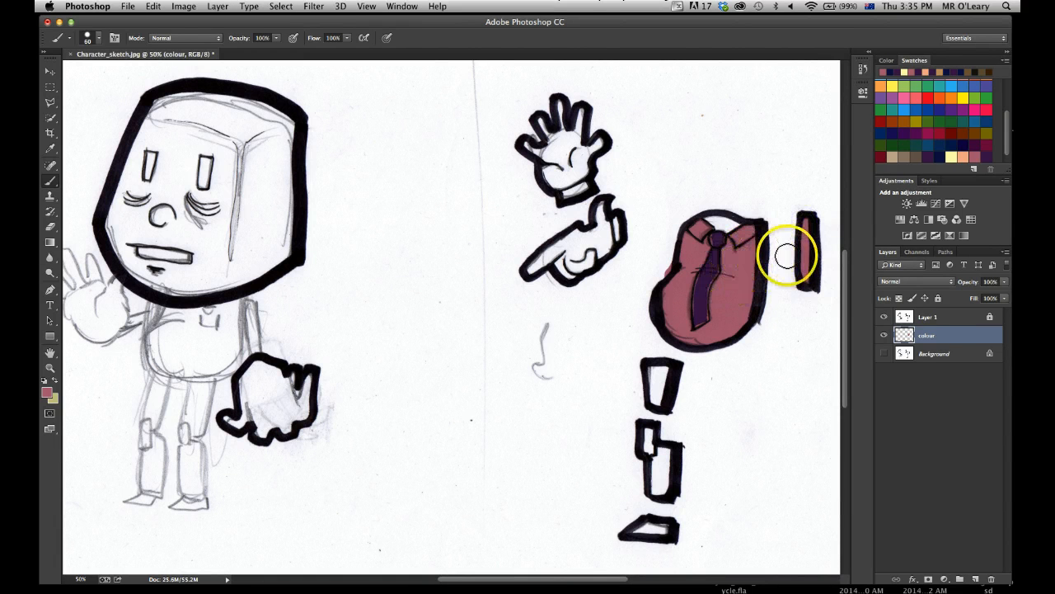
Paint the upper and lower leg pieces below the torso with the dark blue swatch.
{"action": "left_click", "coordinate": [942, 149]}
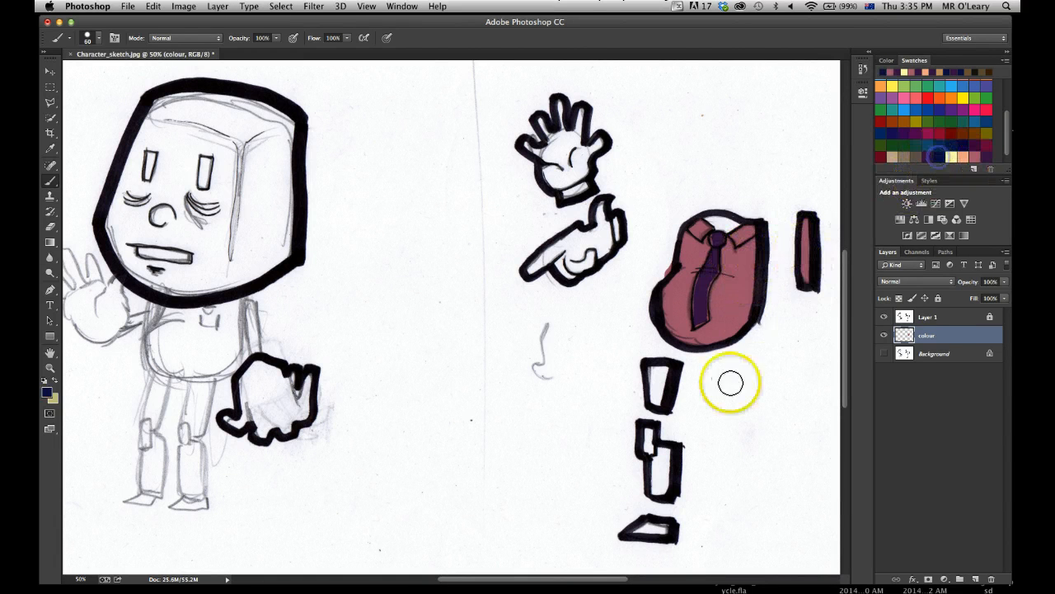
{"action": "mouse_move", "coordinate": [656, 398]}
{"action": "left_mouse_down"}
{"action": "mouse_move", "coordinate": [651, 367]}
{"action": "mouse_move", "coordinate": [664, 370]}
{"action": "mouse_move", "coordinate": [661, 407]}
{"action": "left_mouse_up"}
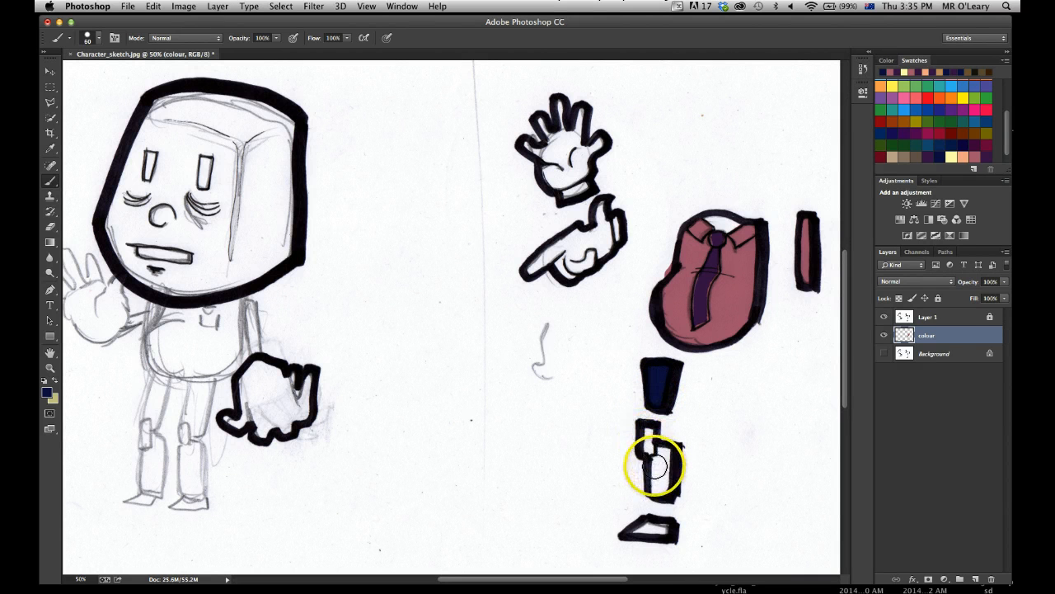
{"action": "left_click", "coordinate": [657, 455]}
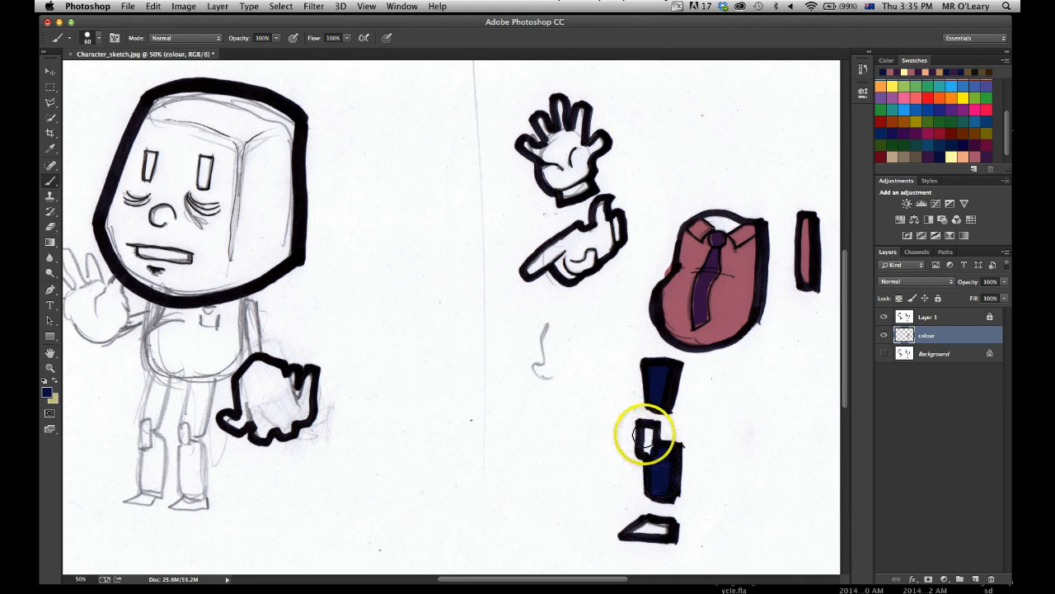
{"action": "left_click_drag", "start_coordinate": [665, 443], "coordinate": [678, 491]}
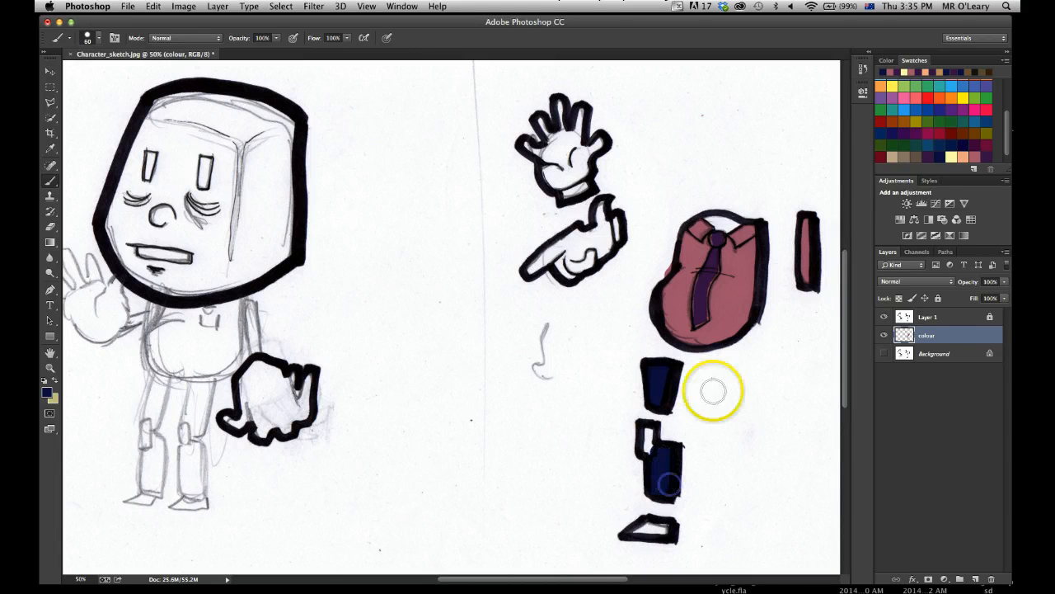
Paint the small rectangular knee piece and the shoe with the dusty red swatch.
{"action": "left_click", "coordinate": [979, 151]}
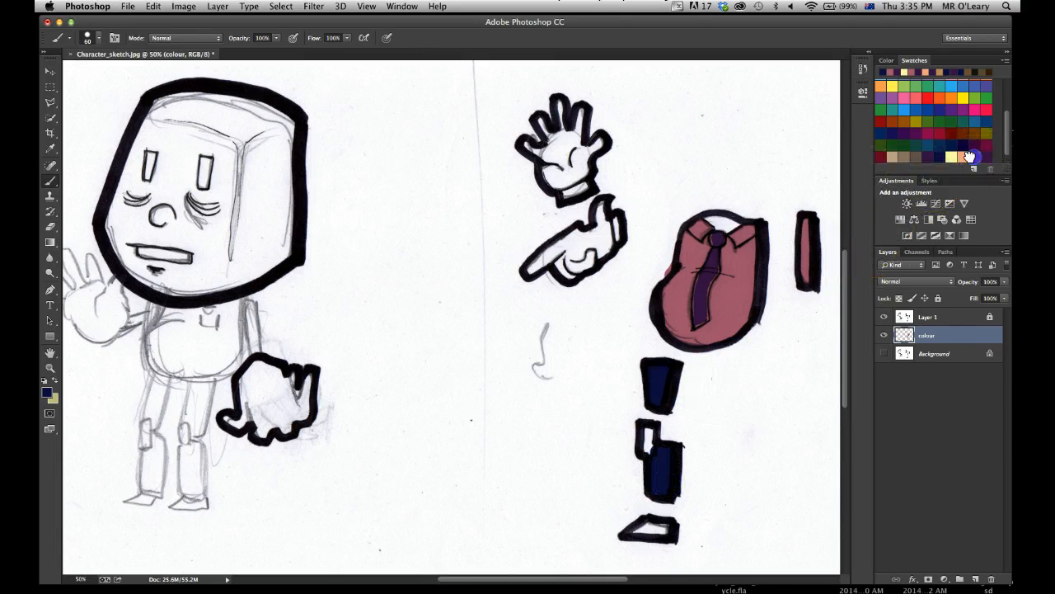
{"action": "left_click_drag", "start_coordinate": [640, 438], "coordinate": [643, 433]}
{"action": "mouse_move", "coordinate": [652, 536]}
{"action": "left_mouse_down"}
{"action": "mouse_move", "coordinate": [634, 532]}
{"action": "mouse_move", "coordinate": [660, 529]}
{"action": "left_mouse_up"}
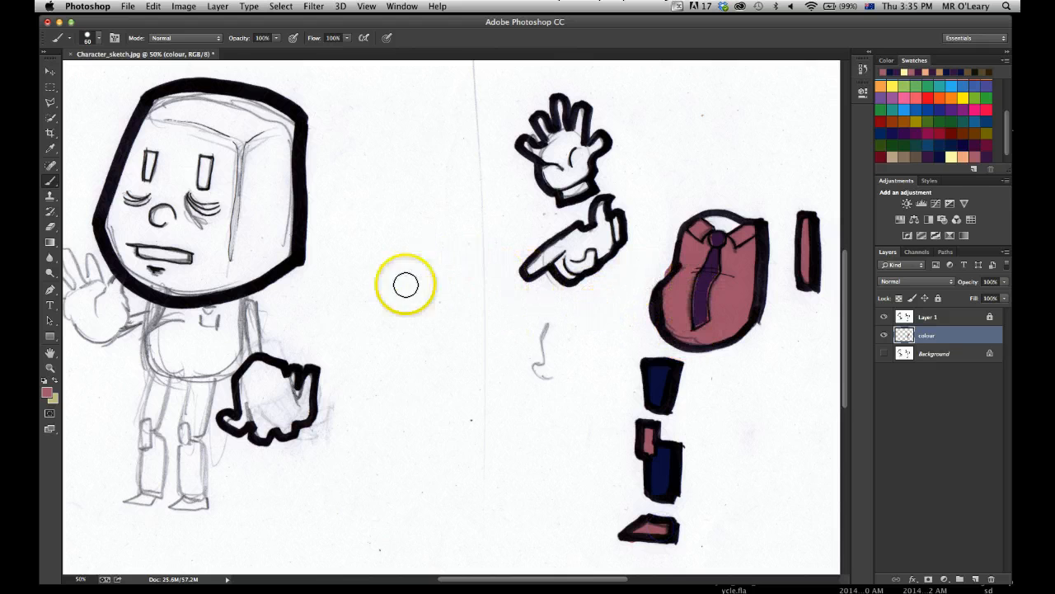
Paint the neck opening above the collar and a patch of the face beside the eye with the pale yellow swatch.
{"action": "left_click", "coordinate": [963, 152]}
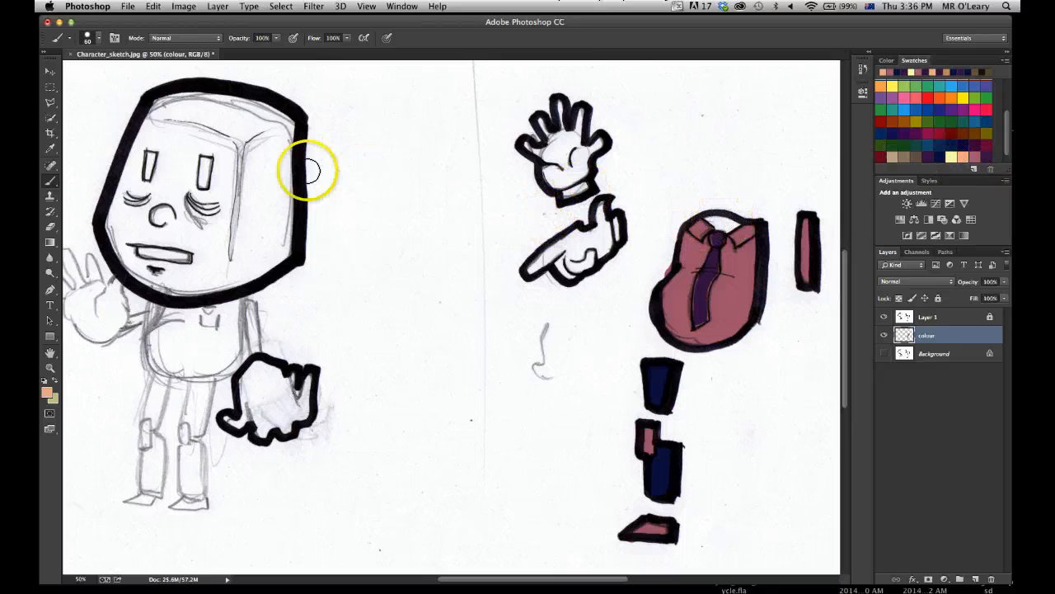
{"action": "left_click", "coordinate": [955, 155]}
{"action": "left_click_drag", "start_coordinate": [701, 216], "coordinate": [719, 221]}
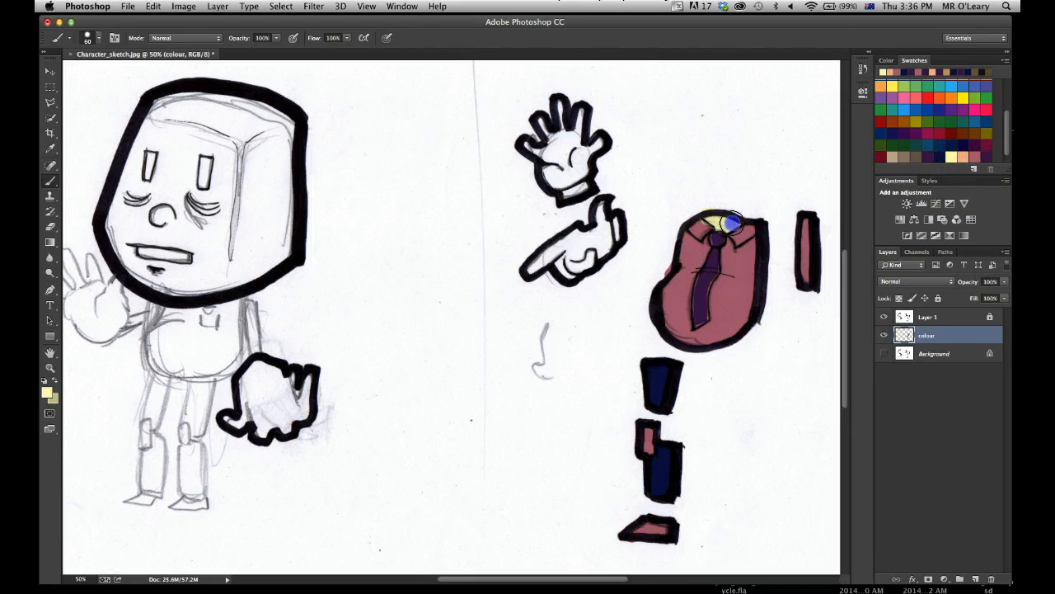
{"action": "mouse_move", "coordinate": [207, 153]}
{"action": "left_mouse_down"}
{"action": "mouse_move", "coordinate": [238, 170]}
{"action": "mouse_move", "coordinate": [225, 160]}
{"action": "mouse_move", "coordinate": [218, 171]}
{"action": "left_mouse_up"}
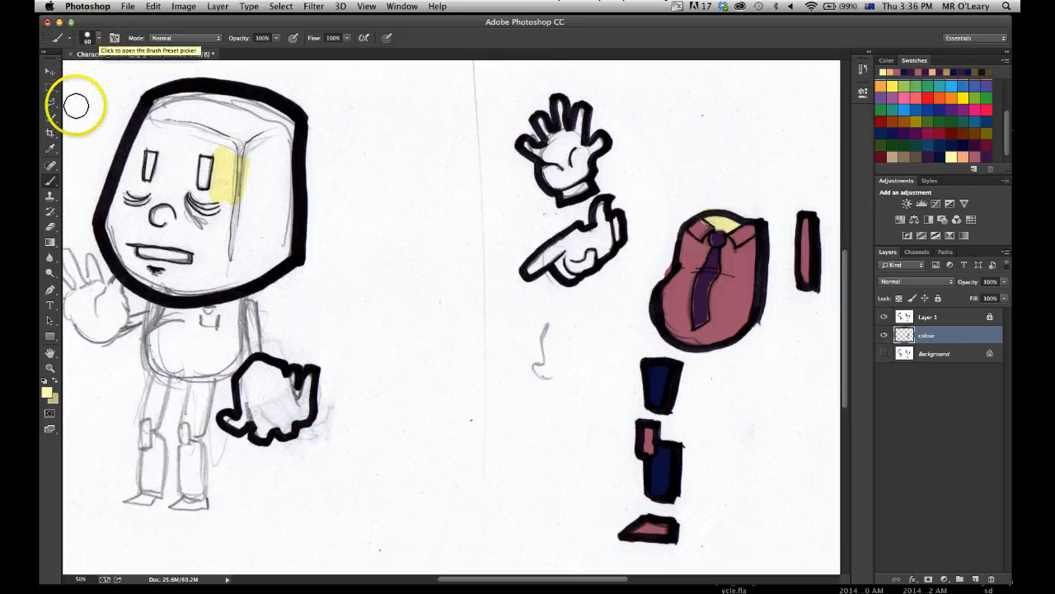
Select the whole head with the Polygonal Lasso, following the middle of its thick black outline.
{"action": "left_click", "coordinate": [50, 104]}
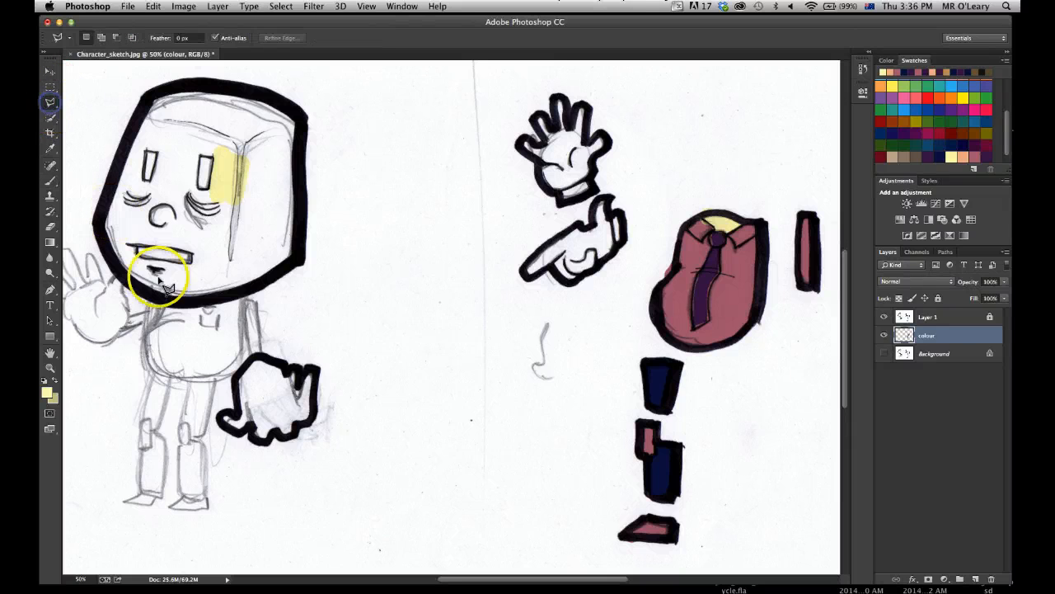
{"action": "mouse_move", "coordinate": [189, 304]}
{"action": "left_mouse_down"}
{"action": "mouse_move", "coordinate": [299, 264]}
{"action": "mouse_move", "coordinate": [301, 122]}
{"action": "mouse_move", "coordinate": [266, 90]}
{"action": "mouse_move", "coordinate": [172, 90]}
{"action": "mouse_move", "coordinate": [147, 105]}
{"action": "mouse_move", "coordinate": [140, 145]}
{"action": "mouse_move", "coordinate": [106, 171]}
{"action": "mouse_move", "coordinate": [94, 216]}
{"action": "mouse_move", "coordinate": [105, 250]}
{"action": "left_mouse_up"}
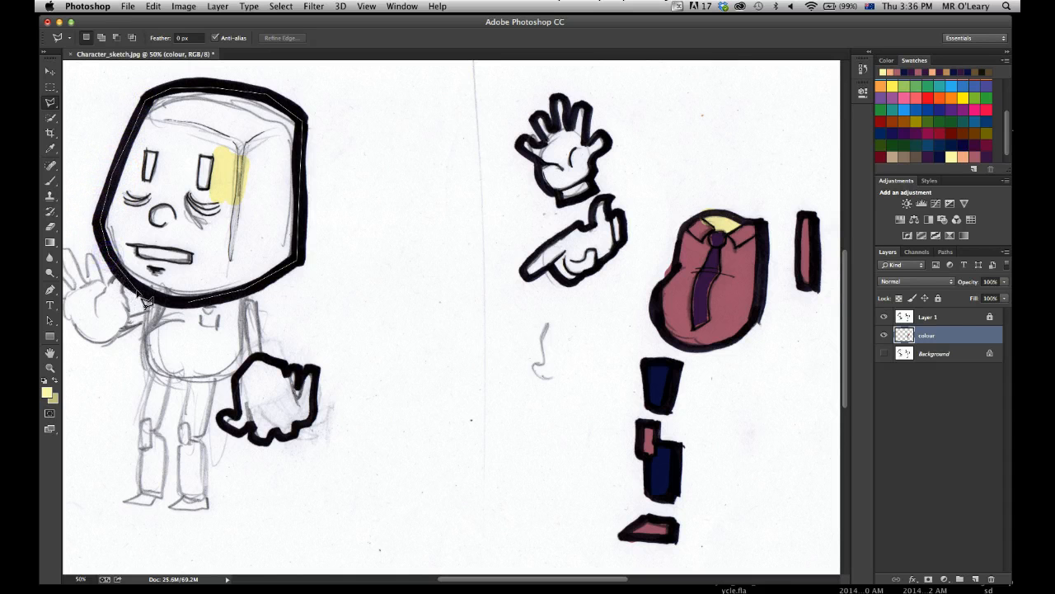
{"action": "left_click_drag", "start_coordinate": [173, 307], "coordinate": [183, 301]}
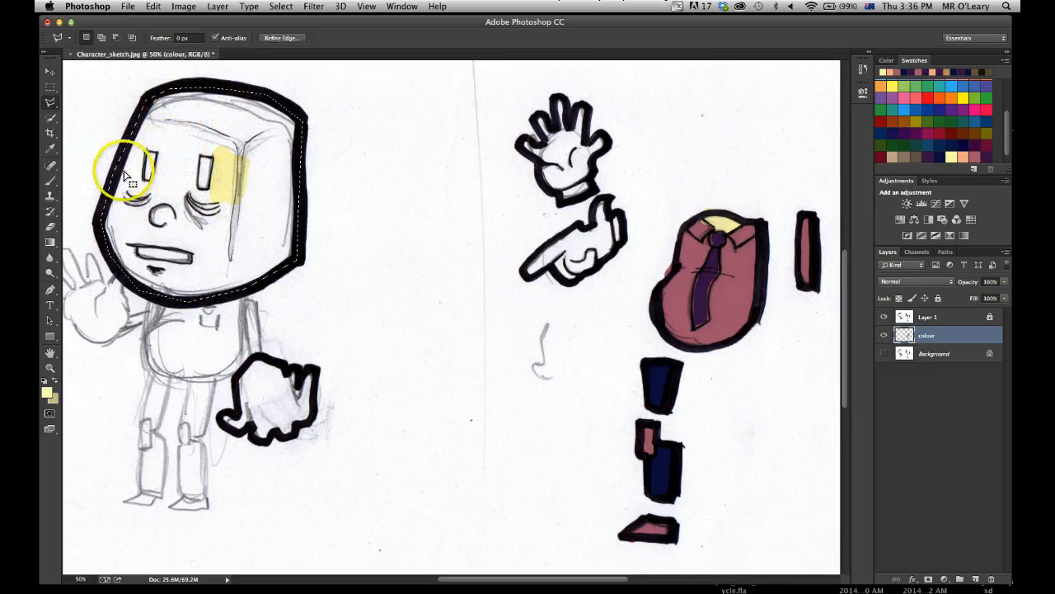
Enlarge the brush to 164 px, paint the selected head entirely pale yellow and deselect.
{"action": "left_click", "coordinate": [50, 183]}
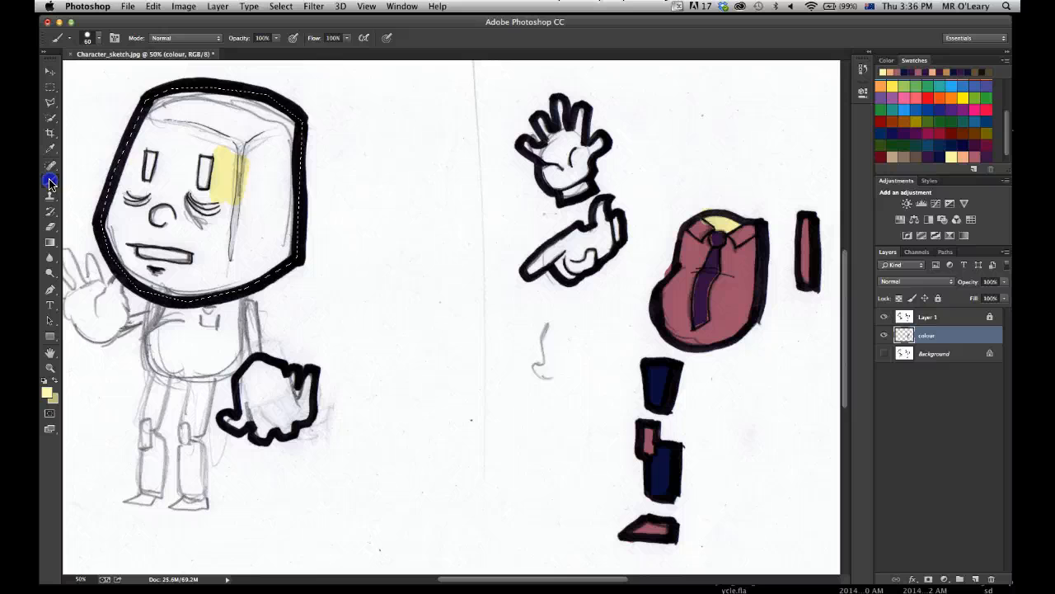
{"action": "left_click", "coordinate": [94, 37]}
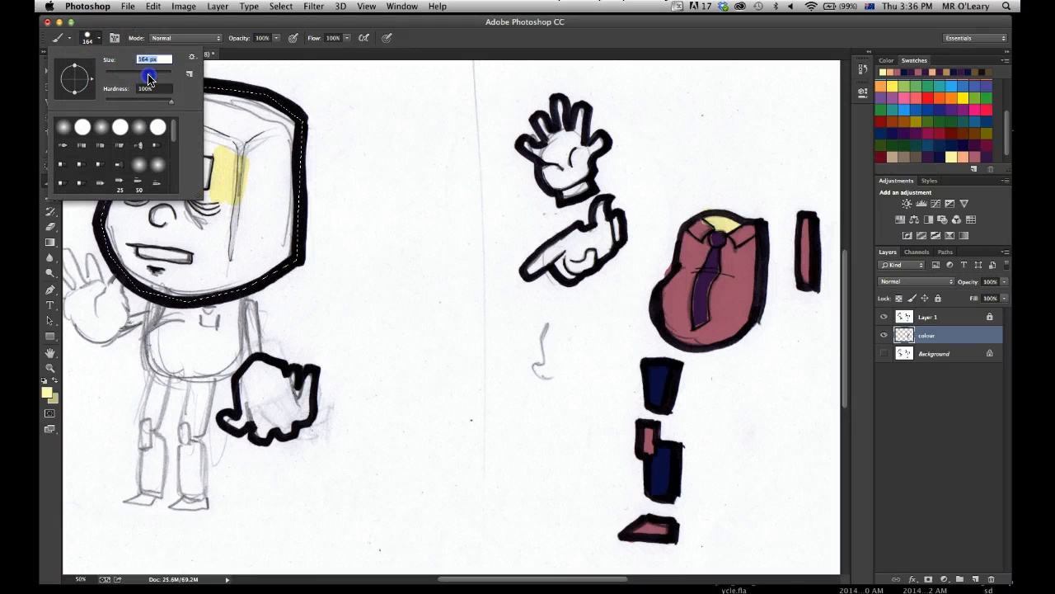
{"action": "left_click", "coordinate": [257, 130]}
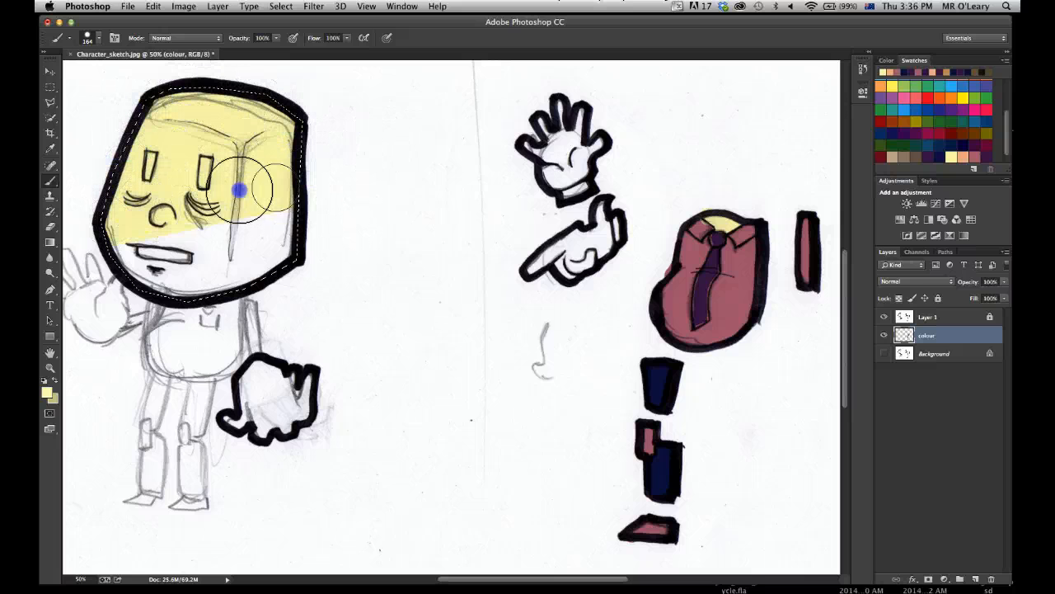
{"action": "left_click_drag", "start_coordinate": [269, 150], "coordinate": [269, 113]}
{"action": "left_click_drag", "start_coordinate": [212, 149], "coordinate": [249, 200]}
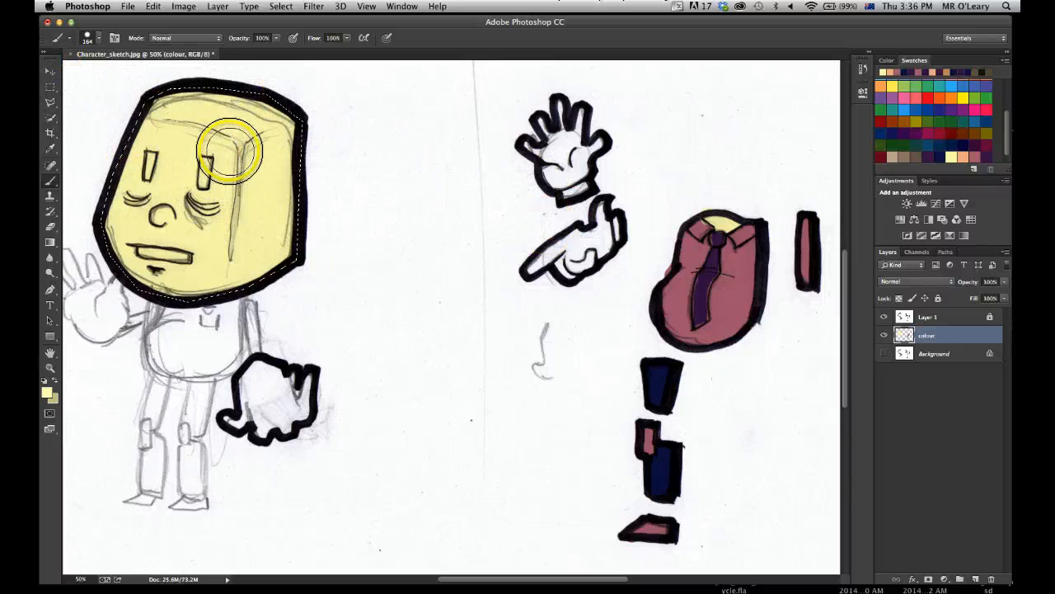
{"action": "key", "text": "super+d"}
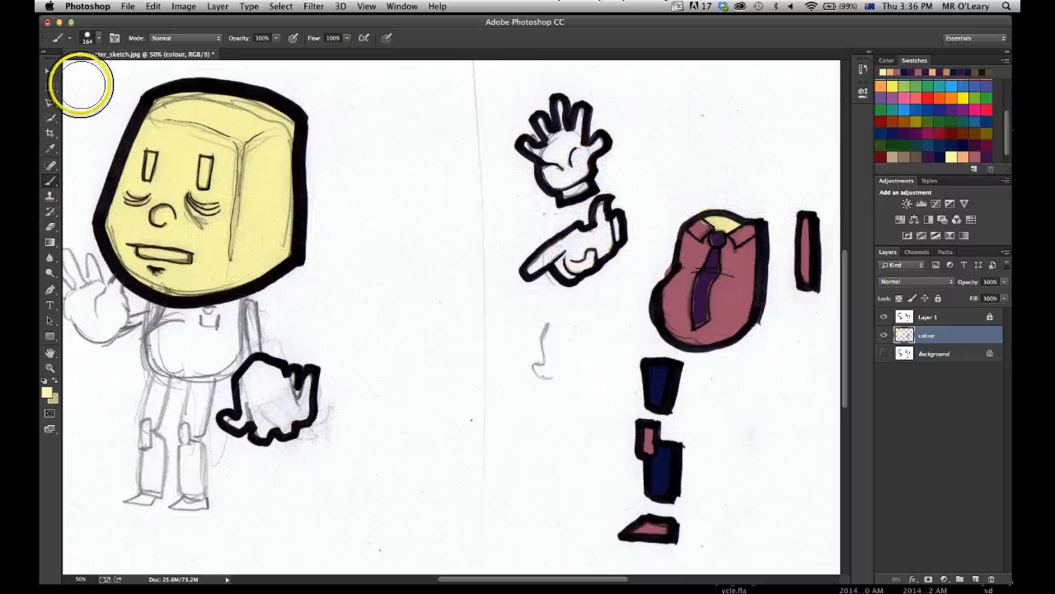
Reduce the brush size to 60 px, keeping the hardness at 100%.
{"action": "left_click", "coordinate": [97, 43]}
{"action": "left_click_drag", "start_coordinate": [146, 98], "coordinate": [188, 110]}
{"action": "left_click_drag", "start_coordinate": [146, 73], "coordinate": [125, 78]}
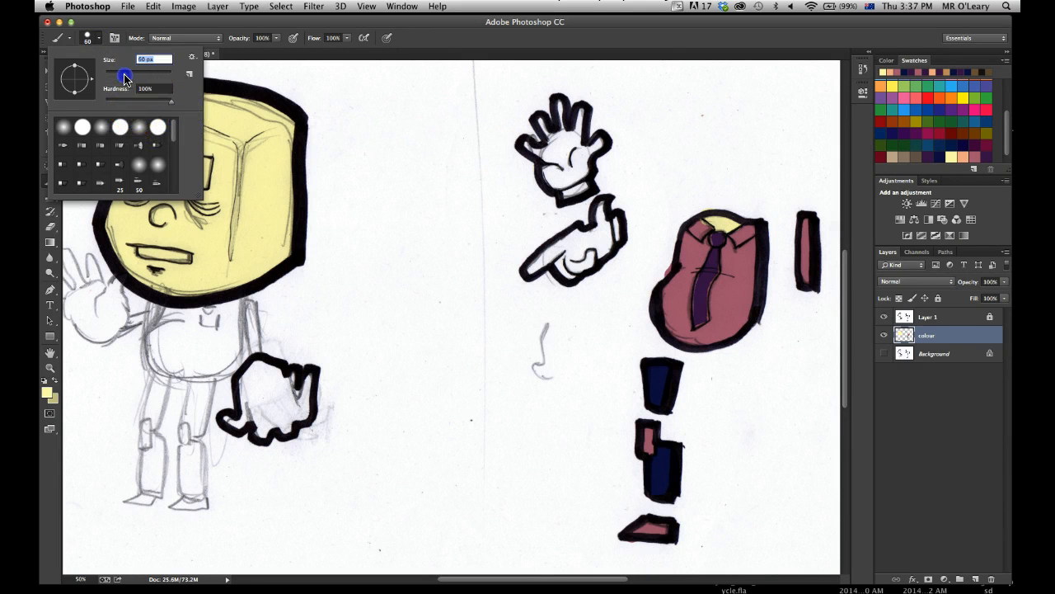
Paint the open hand, the pointing hand and the fist pale yellow, staying within their thick black outlines.
{"action": "left_click", "coordinate": [566, 145]}
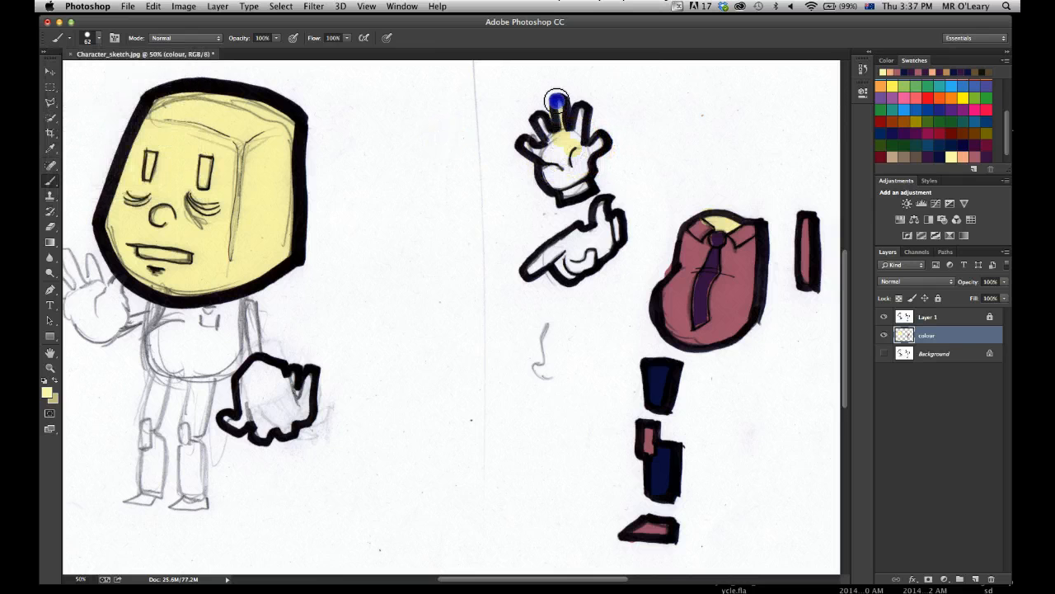
{"action": "mouse_move", "coordinate": [522, 152]}
{"action": "left_mouse_down"}
{"action": "mouse_move", "coordinate": [552, 162]}
{"action": "mouse_move", "coordinate": [552, 188]}
{"action": "mouse_move", "coordinate": [569, 181]}
{"action": "mouse_move", "coordinate": [583, 195]}
{"action": "mouse_move", "coordinate": [575, 179]}
{"action": "mouse_move", "coordinate": [555, 181]}
{"action": "mouse_move", "coordinate": [585, 116]}
{"action": "mouse_move", "coordinate": [587, 152]}
{"action": "left_mouse_up"}
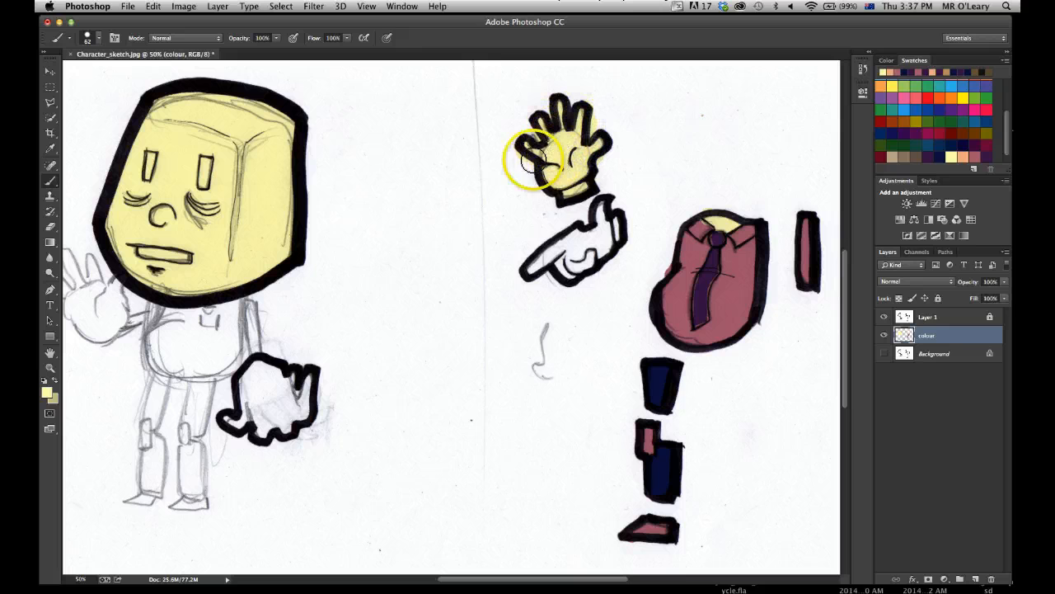
{"action": "mouse_move", "coordinate": [568, 236]}
{"action": "left_mouse_down"}
{"action": "mouse_move", "coordinate": [530, 267]}
{"action": "mouse_move", "coordinate": [574, 268]}
{"action": "mouse_move", "coordinate": [580, 232]}
{"action": "mouse_move", "coordinate": [570, 249]}
{"action": "mouse_move", "coordinate": [590, 218]}
{"action": "mouse_move", "coordinate": [610, 238]}
{"action": "mouse_move", "coordinate": [566, 249]}
{"action": "left_mouse_up"}
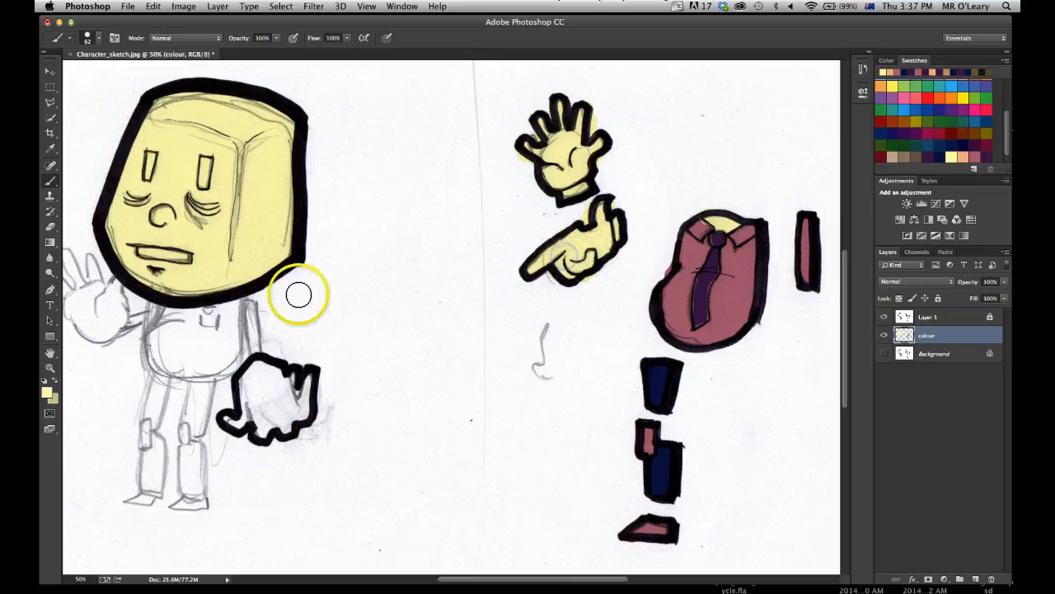
{"action": "mouse_move", "coordinate": [259, 375]}
{"action": "left_mouse_down"}
{"action": "mouse_move", "coordinate": [248, 424]}
{"action": "mouse_move", "coordinate": [264, 388]}
{"action": "mouse_move", "coordinate": [238, 393]}
{"action": "mouse_move", "coordinate": [266, 372]}
{"action": "left_mouse_up"}
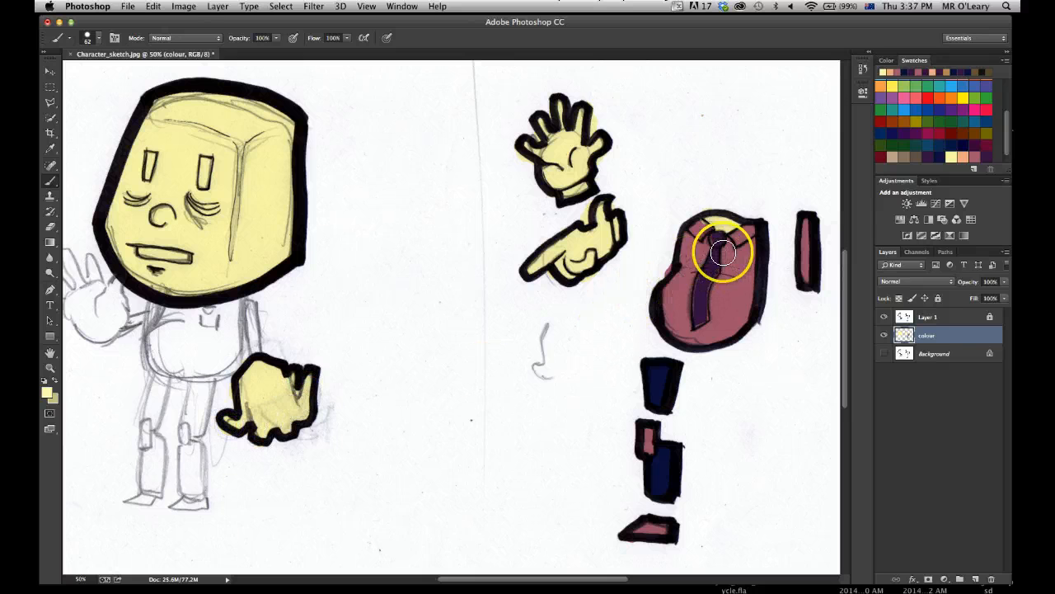
{"action": "mouse_move", "coordinate": [159, 314]}
{"action": "left_mouse_down"}
{"action": "mouse_move", "coordinate": [182, 272]}
{"action": "mouse_move", "coordinate": [225, 269]}
{"action": "mouse_move", "coordinate": [233, 334]}
{"action": "mouse_move", "coordinate": [181, 267]}
{"action": "mouse_move", "coordinate": [162, 327]}
{"action": "mouse_move", "coordinate": [244, 309]}
{"action": "left_mouse_up"}
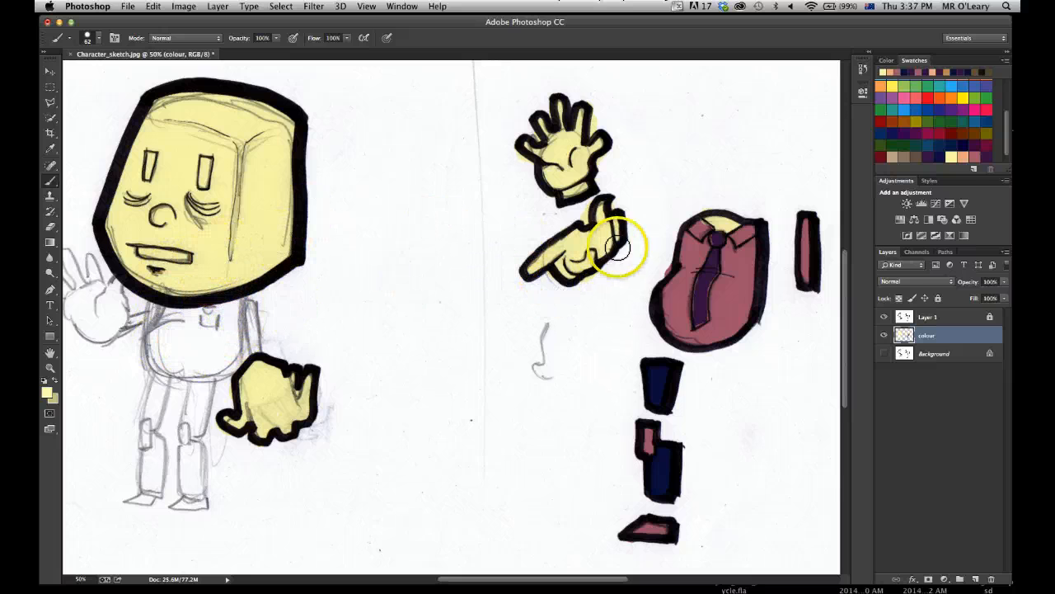
Paint the side face of the head and the bags under both eyes with the peach swatch.
{"action": "left_click", "coordinate": [962, 156]}
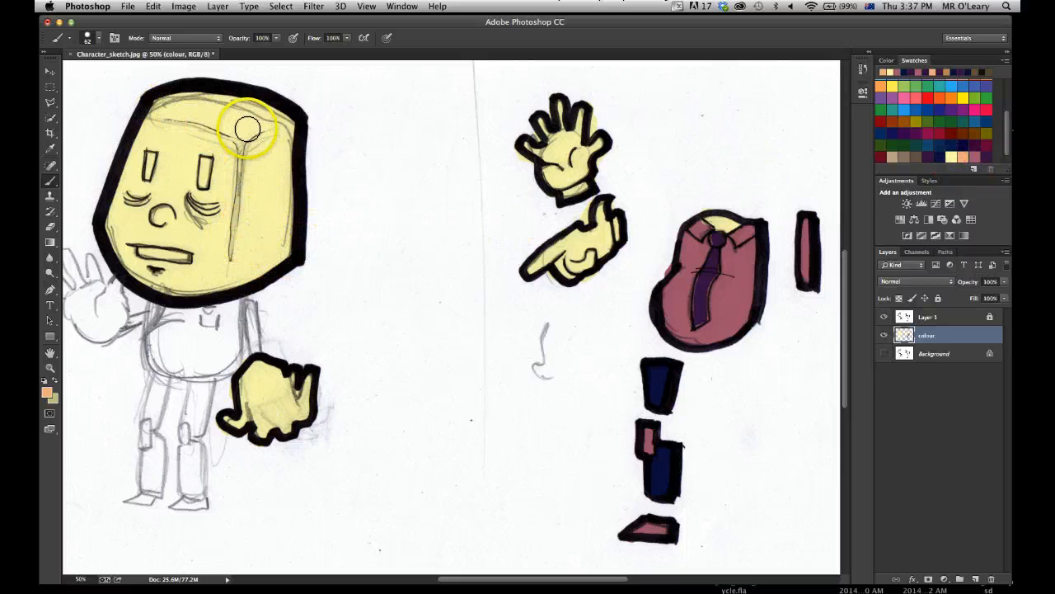
{"action": "left_click_drag", "start_coordinate": [244, 229], "coordinate": [226, 294]}
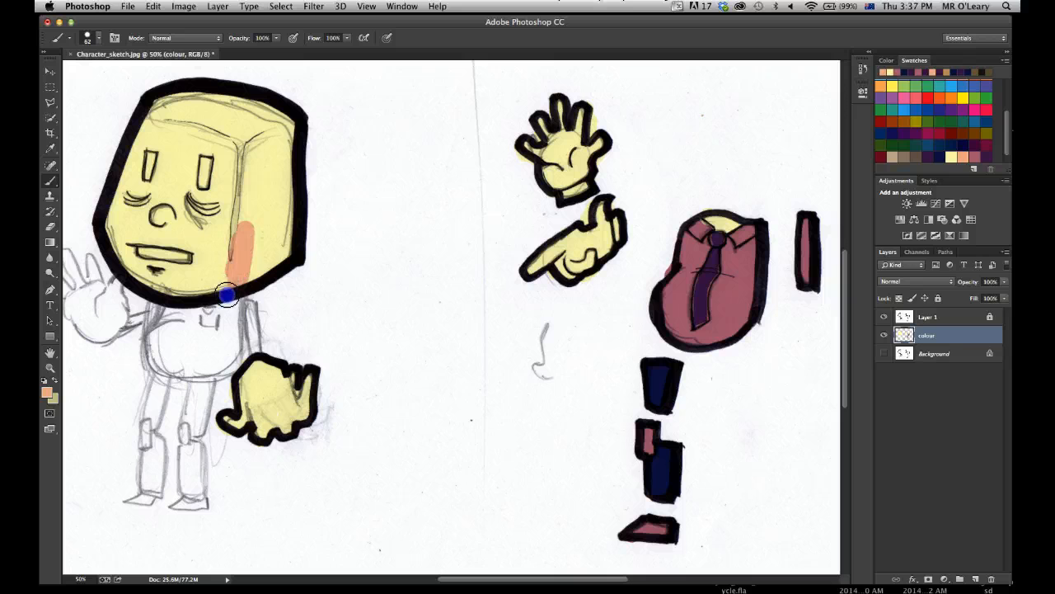
{"action": "mouse_move", "coordinate": [274, 254]}
{"action": "left_mouse_down"}
{"action": "mouse_move", "coordinate": [287, 220]}
{"action": "mouse_move", "coordinate": [250, 200]}
{"action": "left_mouse_up"}
{"action": "mouse_move", "coordinate": [256, 163]}
{"action": "left_mouse_down"}
{"action": "mouse_move", "coordinate": [238, 163]}
{"action": "mouse_move", "coordinate": [272, 143]}
{"action": "mouse_move", "coordinate": [280, 170]}
{"action": "mouse_move", "coordinate": [262, 189]}
{"action": "mouse_move", "coordinate": [287, 229]}
{"action": "left_mouse_up"}
{"action": "mouse_move", "coordinate": [284, 183]}
{"action": "left_mouse_down"}
{"action": "mouse_move", "coordinate": [260, 213]}
{"action": "mouse_move", "coordinate": [248, 177]}
{"action": "mouse_move", "coordinate": [235, 248]}
{"action": "mouse_move", "coordinate": [249, 165]}
{"action": "mouse_move", "coordinate": [227, 276]}
{"action": "left_mouse_up"}
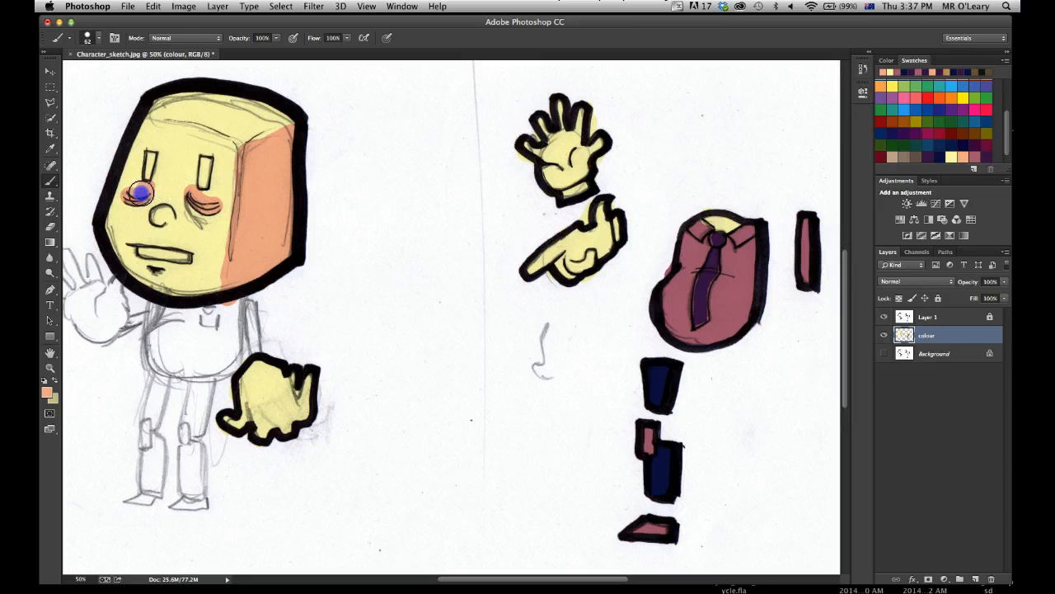
Reduce the brush to 30 px and add peach shading beside the eyes, along the nose and below the mouth.
{"action": "left_click", "coordinate": [99, 38]}
{"action": "left_click", "coordinate": [113, 74]}
{"action": "left_click", "coordinate": [207, 204]}
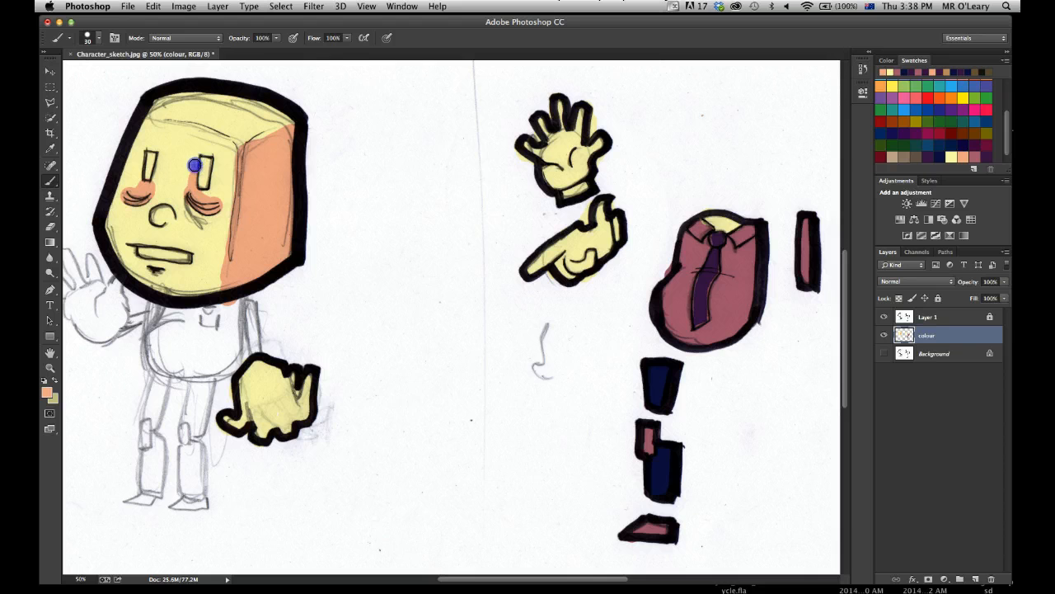
{"action": "left_click_drag", "start_coordinate": [157, 185], "coordinate": [159, 171]}
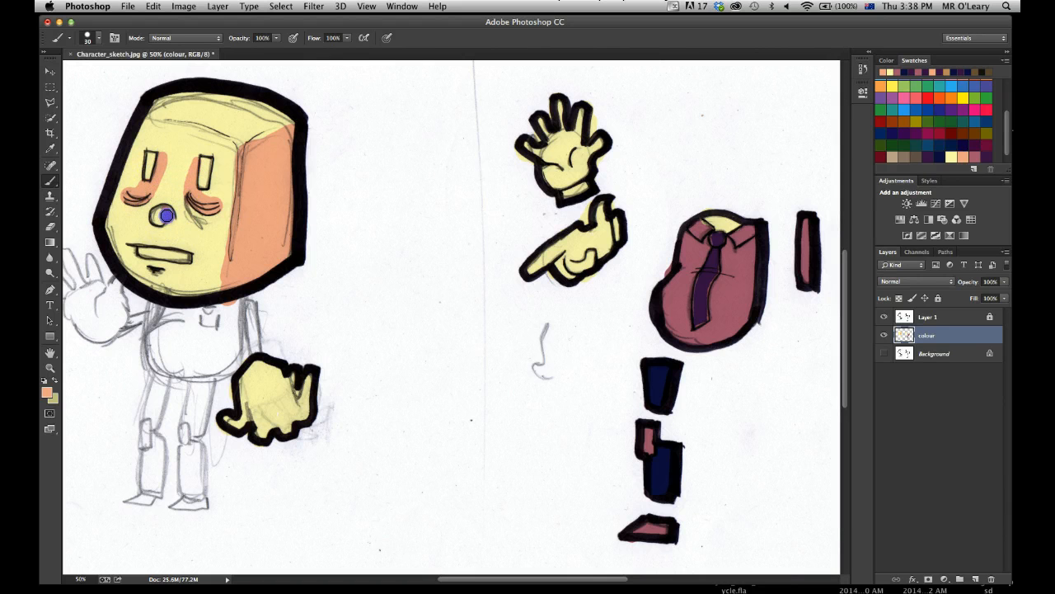
{"action": "left_click_drag", "start_coordinate": [171, 220], "coordinate": [178, 190]}
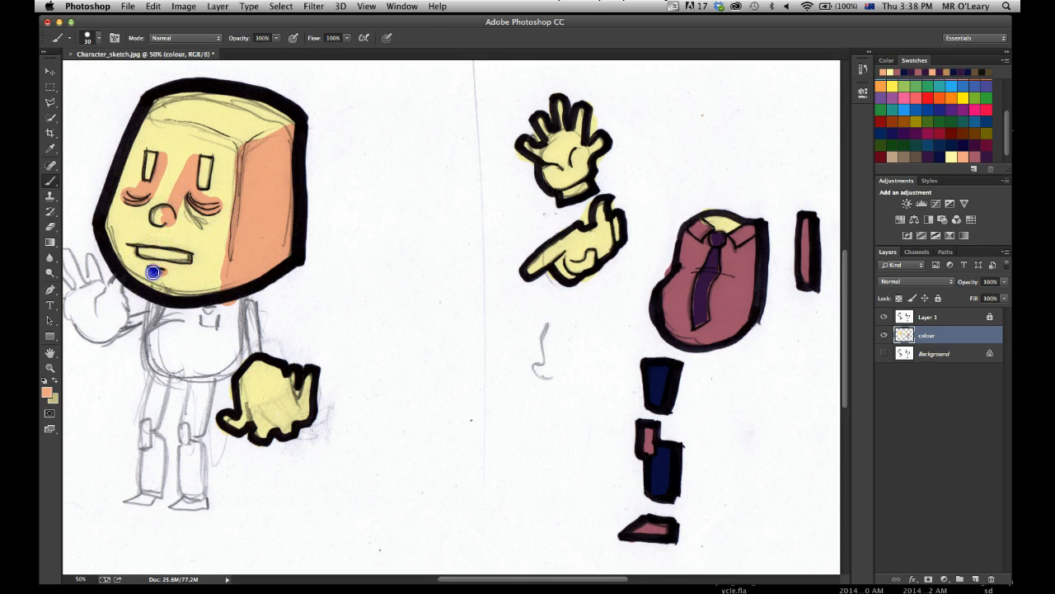
{"action": "mouse_move", "coordinate": [173, 270]}
{"action": "left_mouse_down"}
{"action": "mouse_move", "coordinate": [215, 292]}
{"action": "mouse_move", "coordinate": [227, 269]}
{"action": "left_mouse_up"}
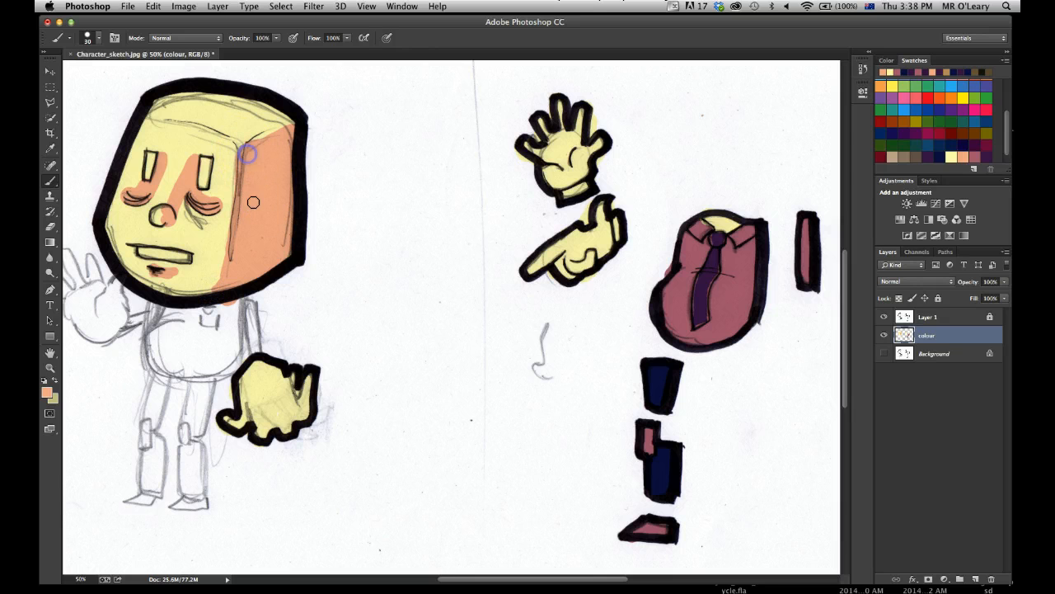
Fill both eyes with the dark navy swatch and paint the inside of the mouth white.
{"action": "left_click", "coordinate": [939, 155]}
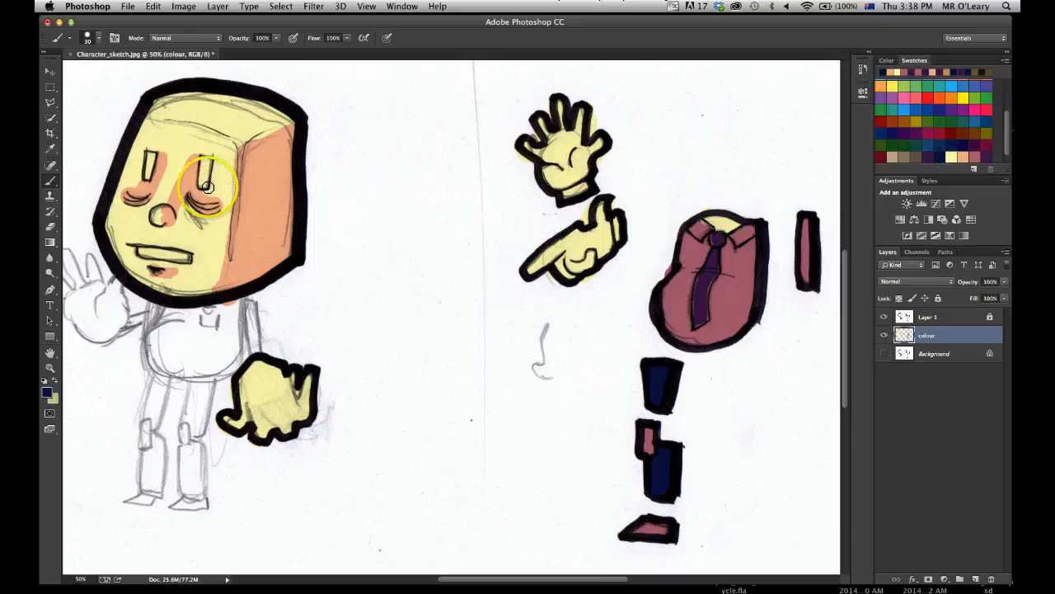
{"action": "mouse_move", "coordinate": [202, 183]}
{"action": "left_mouse_down"}
{"action": "mouse_move", "coordinate": [208, 154]}
{"action": "mouse_move", "coordinate": [208, 182]}
{"action": "mouse_move", "coordinate": [154, 151]}
{"action": "left_mouse_up"}
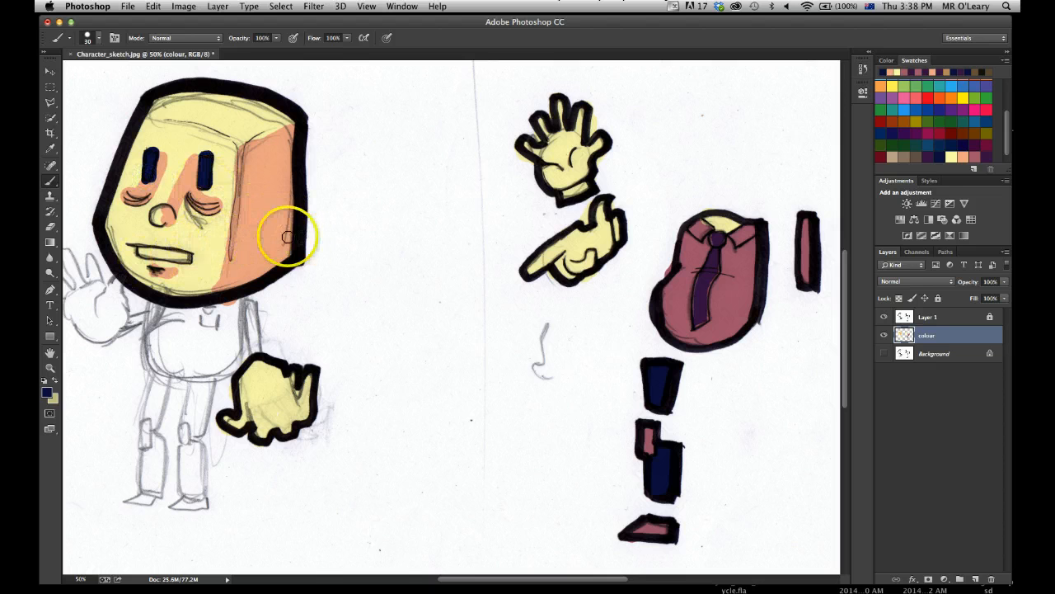
{"action": "left_click", "coordinate": [47, 391]}
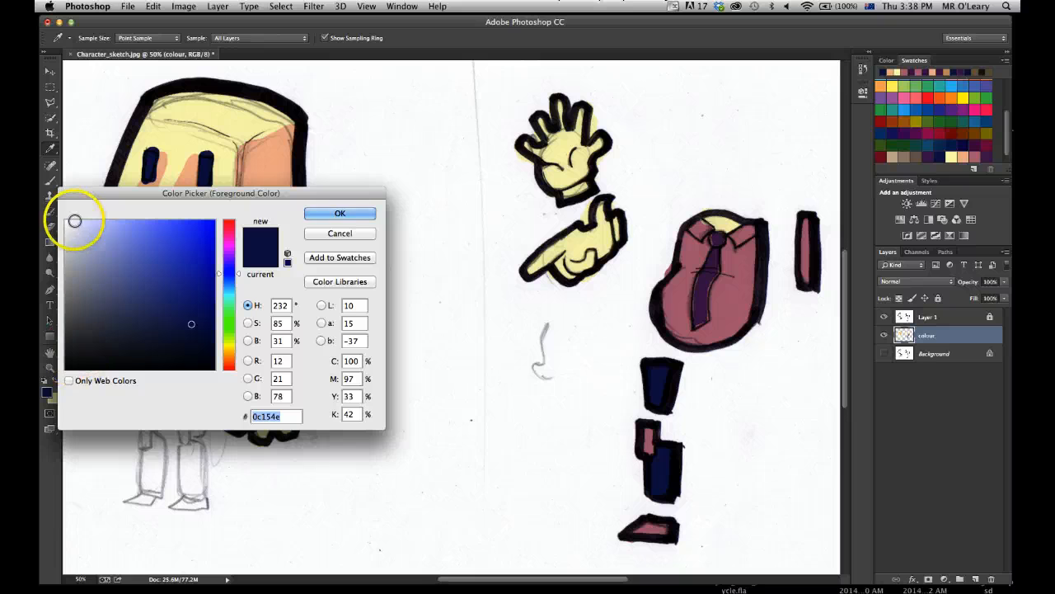
{"action": "left_click_drag", "start_coordinate": [72, 221], "coordinate": [51, 216]}
{"action": "left_click", "coordinate": [317, 213]}
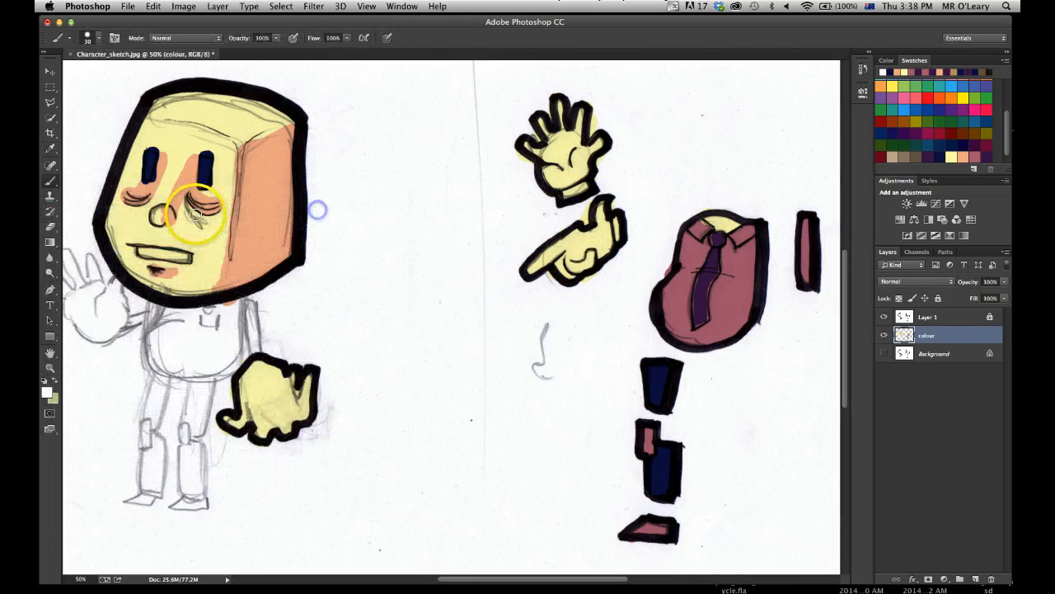
{"action": "left_click", "coordinate": [153, 249]}
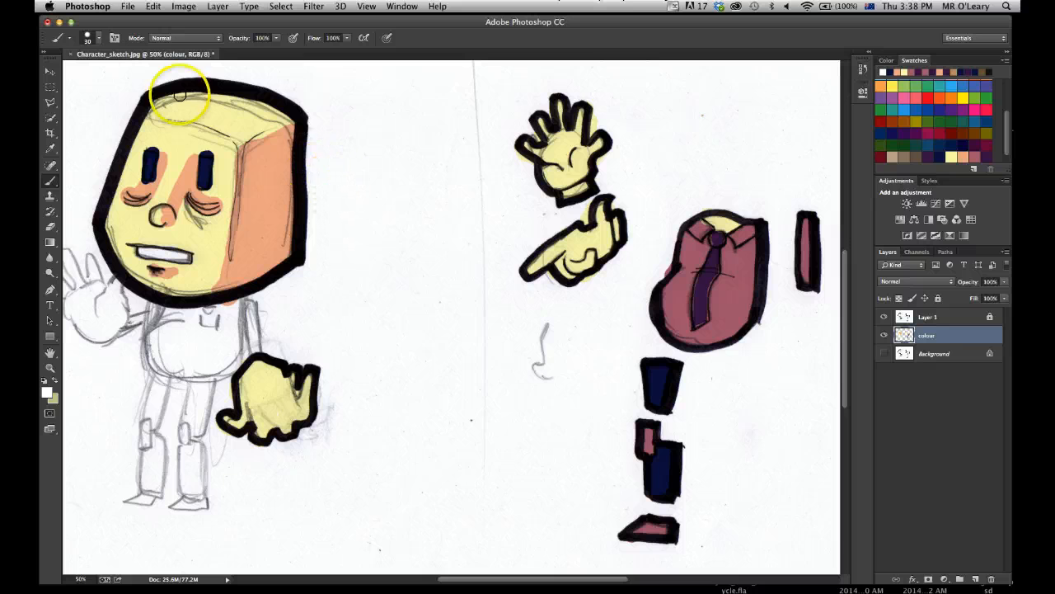
Compare the line art with the painted colours by hiding and showing Layer 1 and the colour layer in turn.
{"action": "left_click", "coordinate": [50, 72]}
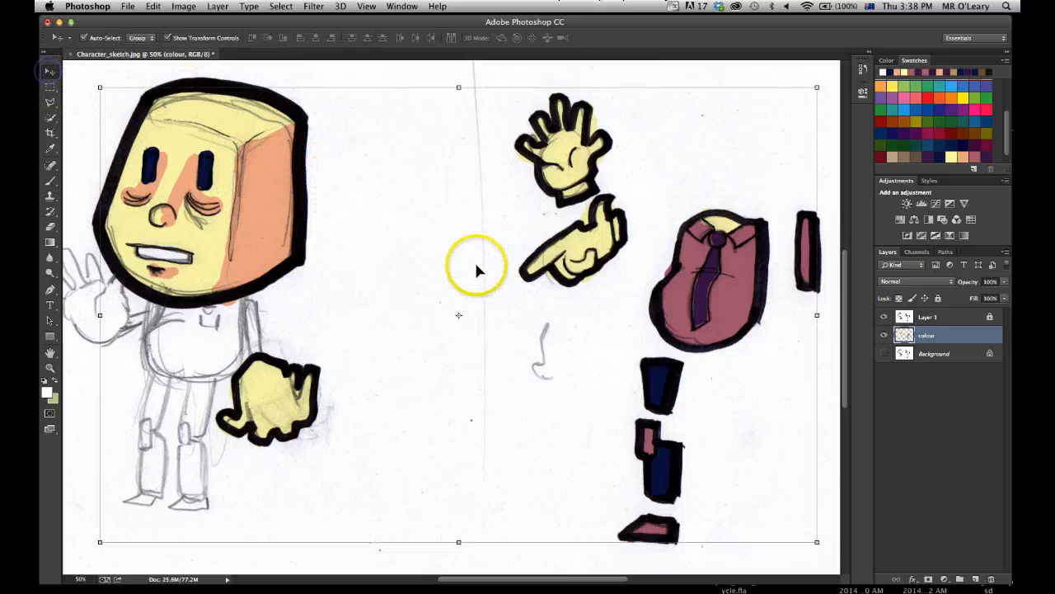
{"action": "left_click", "coordinate": [928, 448]}
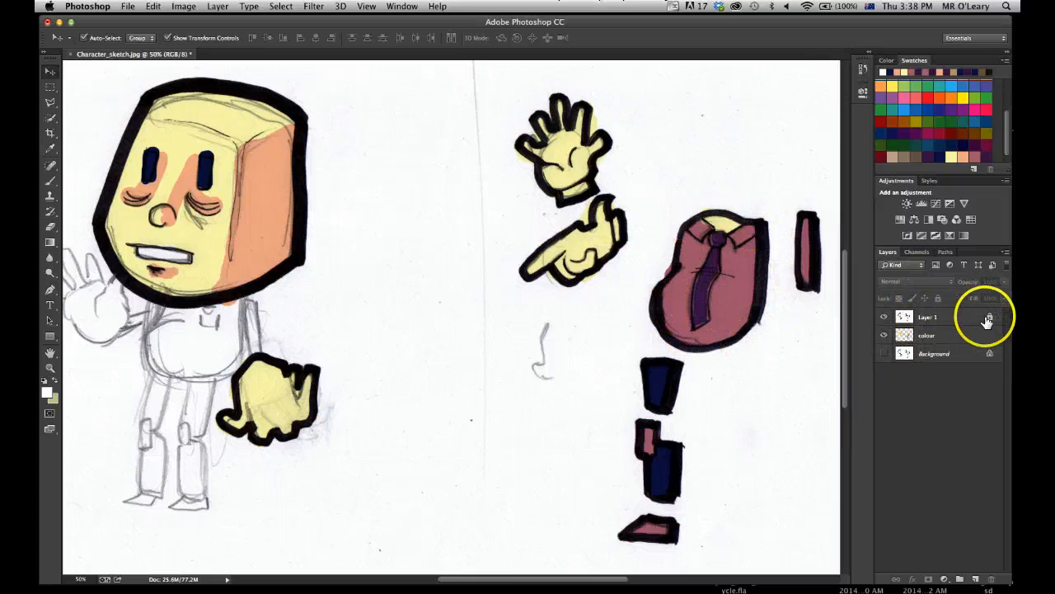
{"action": "left_click", "coordinate": [954, 322]}
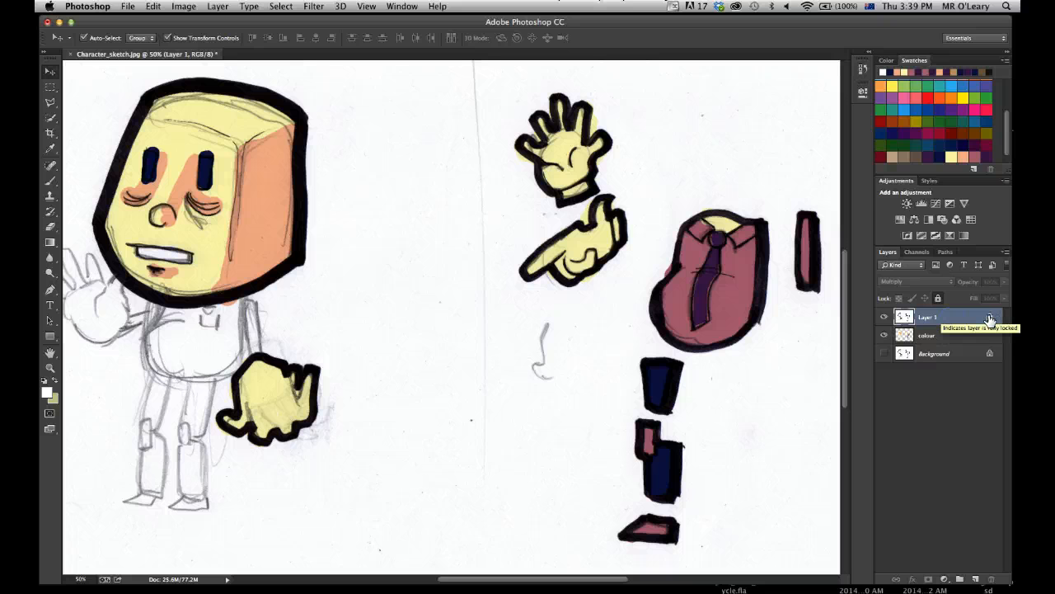
{"action": "left_click", "coordinate": [883, 317]}
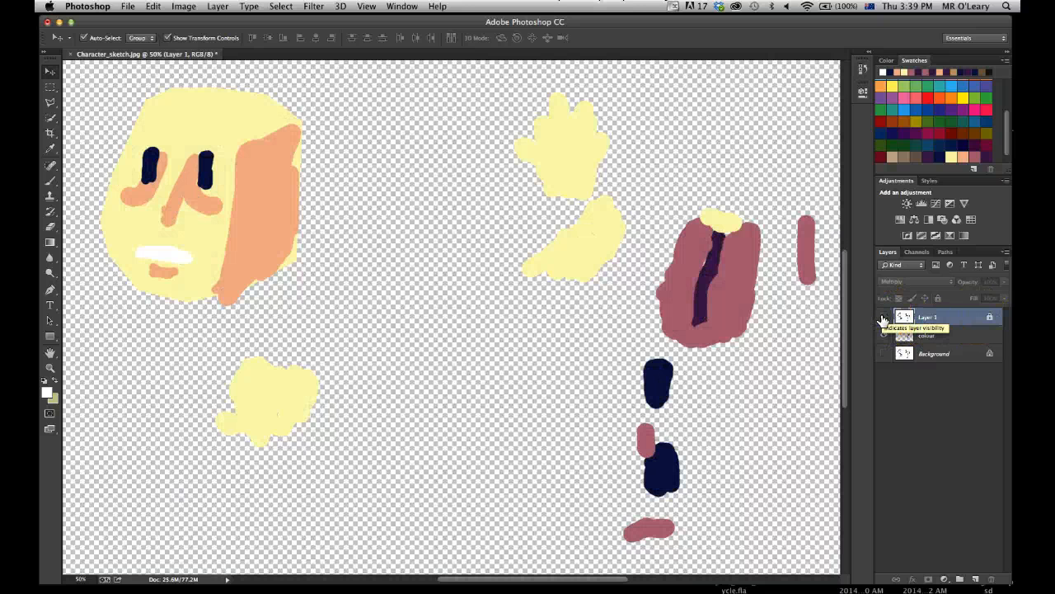
{"action": "left_click", "coordinate": [883, 317]}
{"action": "left_click", "coordinate": [883, 335]}
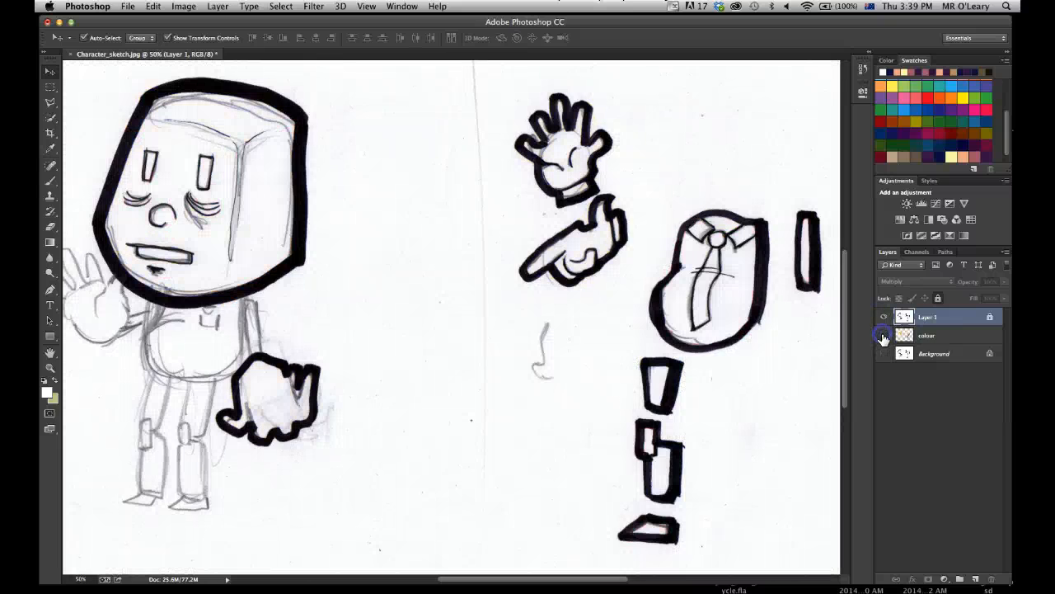
{"action": "left_click", "coordinate": [883, 336]}
{"action": "left_click", "coordinate": [883, 316]}
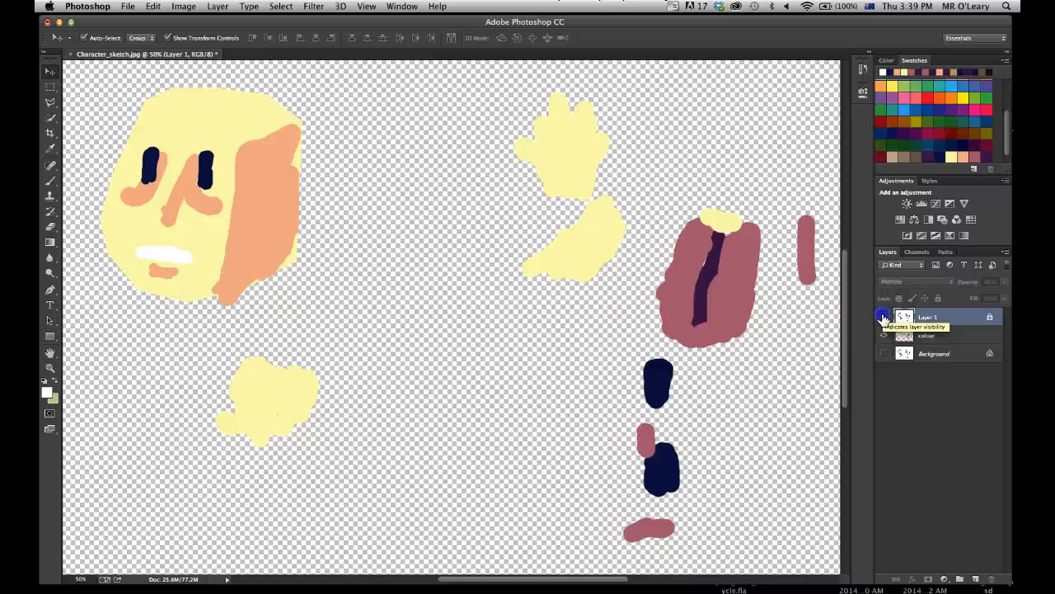
{"action": "left_click", "coordinate": [883, 316]}
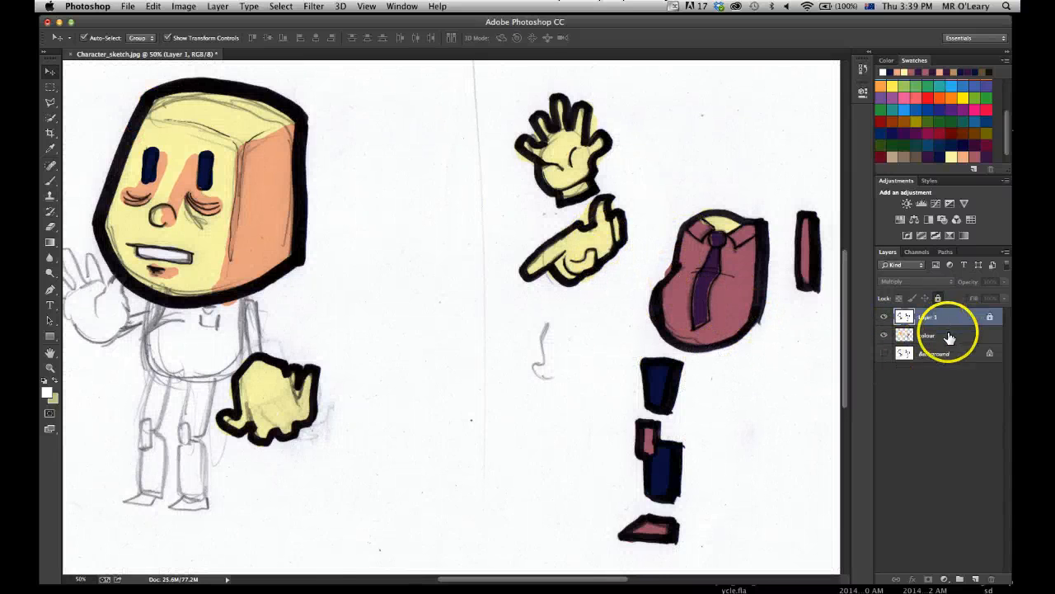
Unlock Layer 1 to duplicate it together with the colour layer, and fully lock both original layers.
{"action": "left_click", "coordinate": [990, 317]}
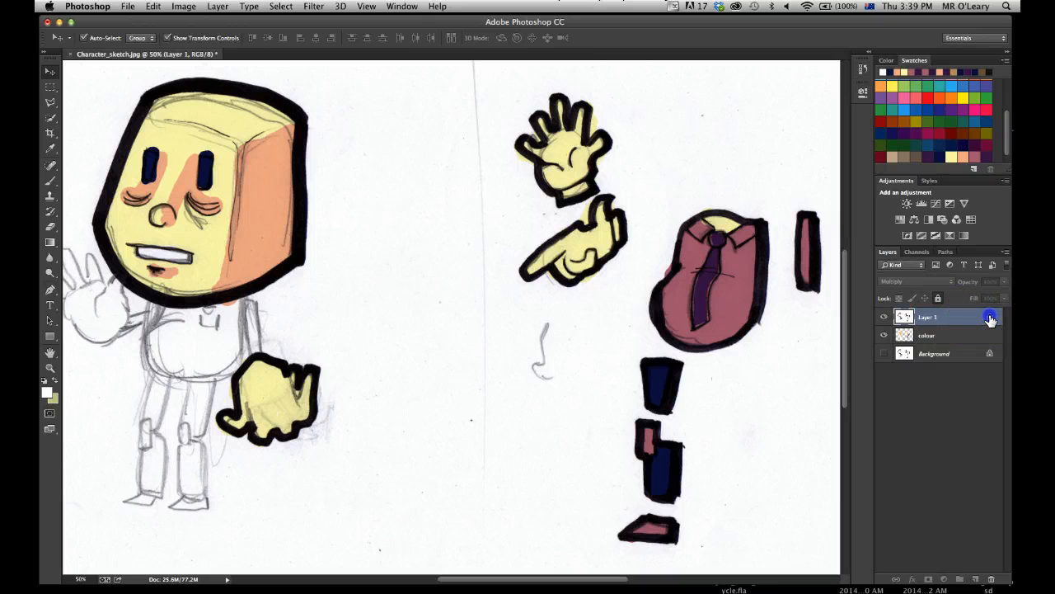
{"action": "left_click", "coordinate": [943, 337], "text": "shift"}
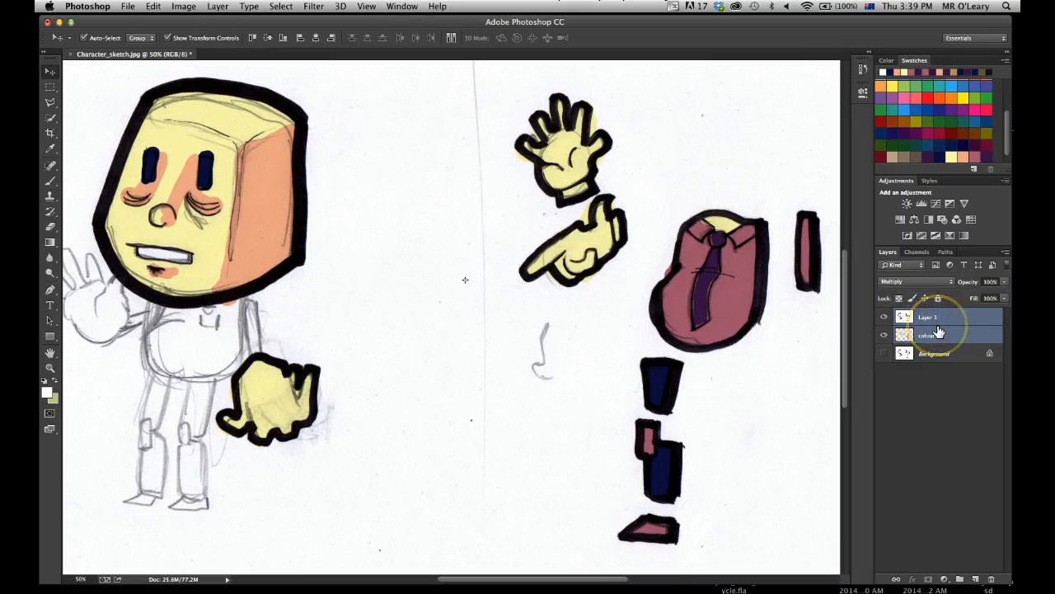
{"action": "key", "text": "super+j"}
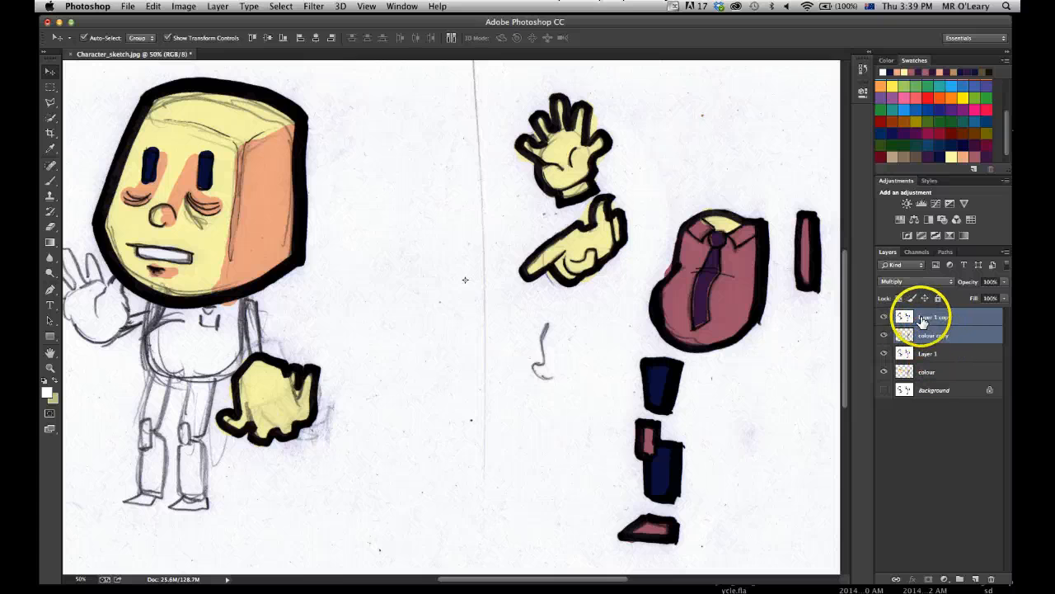
{"action": "left_click", "coordinate": [940, 355]}
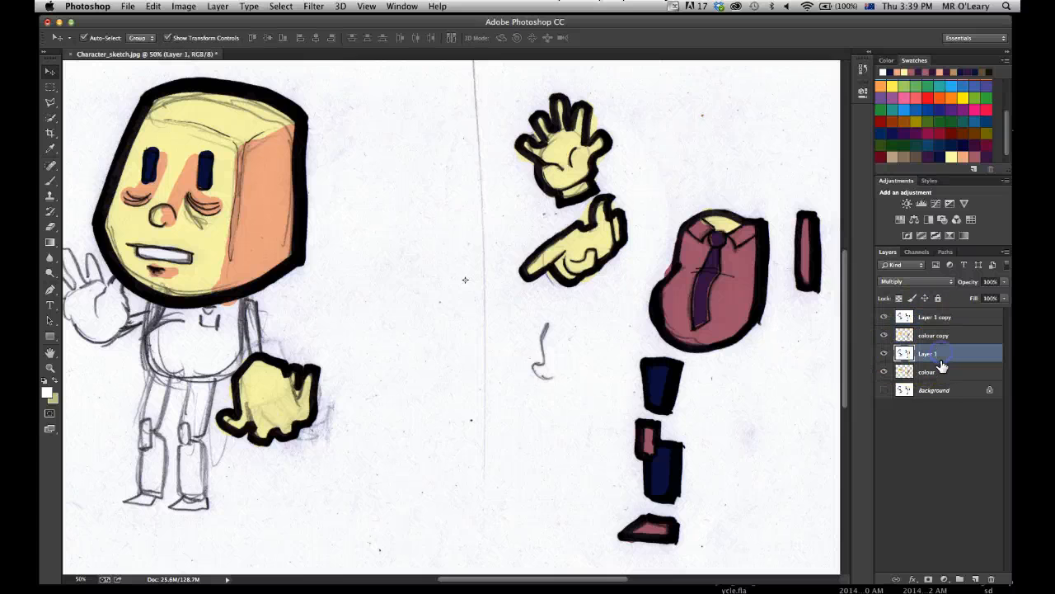
{"action": "left_click", "coordinate": [942, 374], "text": "shift"}
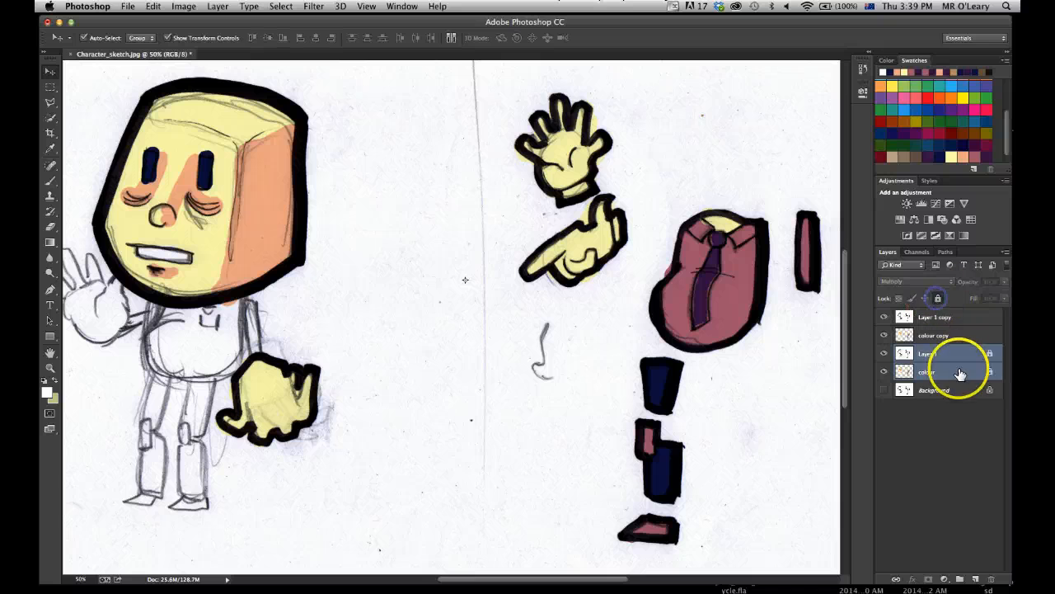
Merge Layer 1 copy and colour copy into a single layer.
{"action": "left_click", "coordinate": [904, 340]}
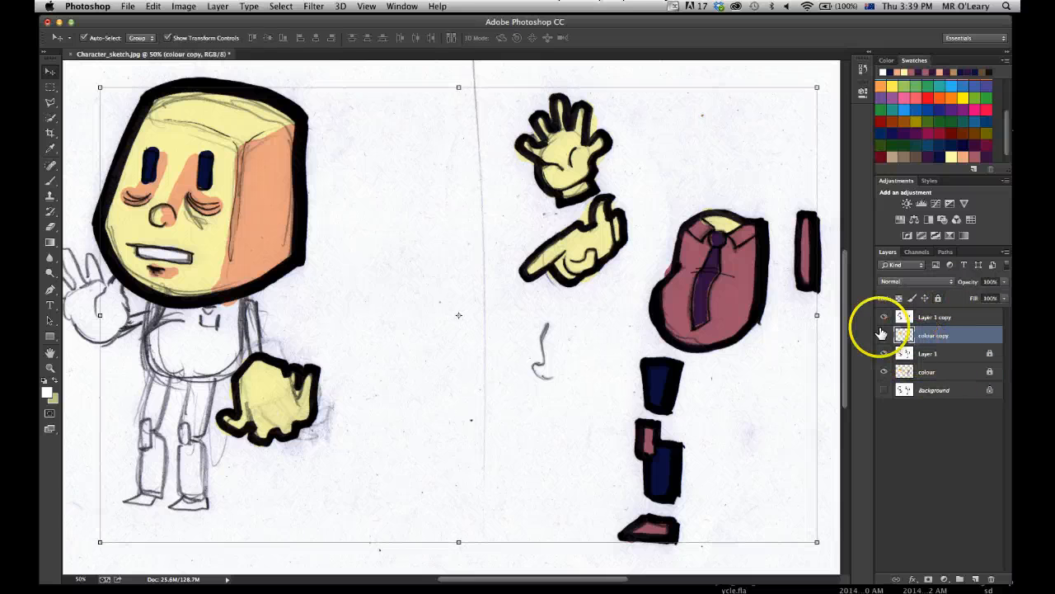
{"action": "left_click", "coordinate": [931, 317]}
{"action": "left_click", "coordinate": [930, 336]}
{"action": "left_click", "coordinate": [926, 319]}
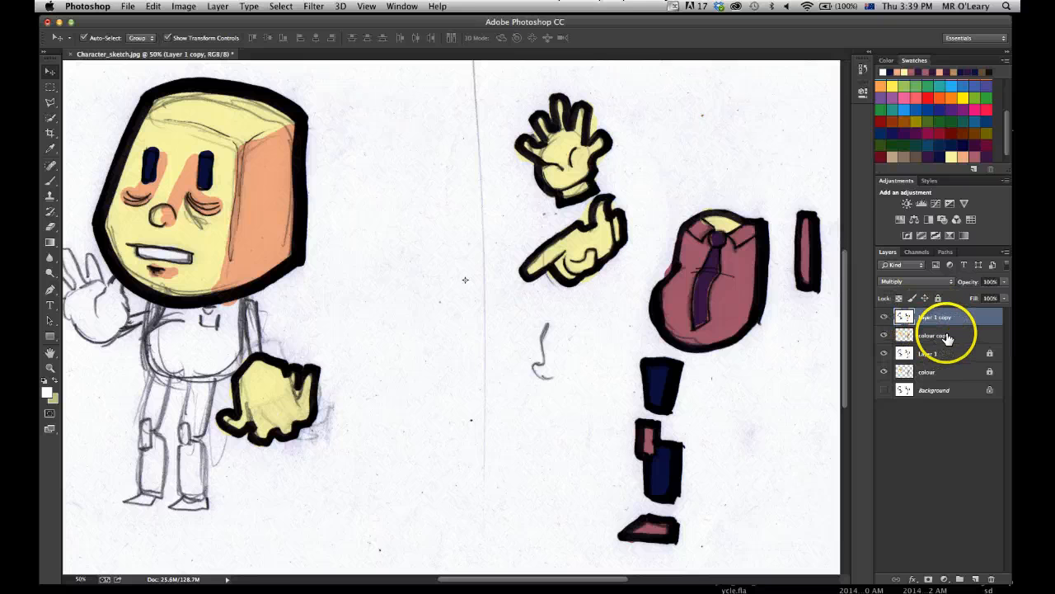
{"action": "left_click", "coordinate": [948, 338], "text": "shift"}
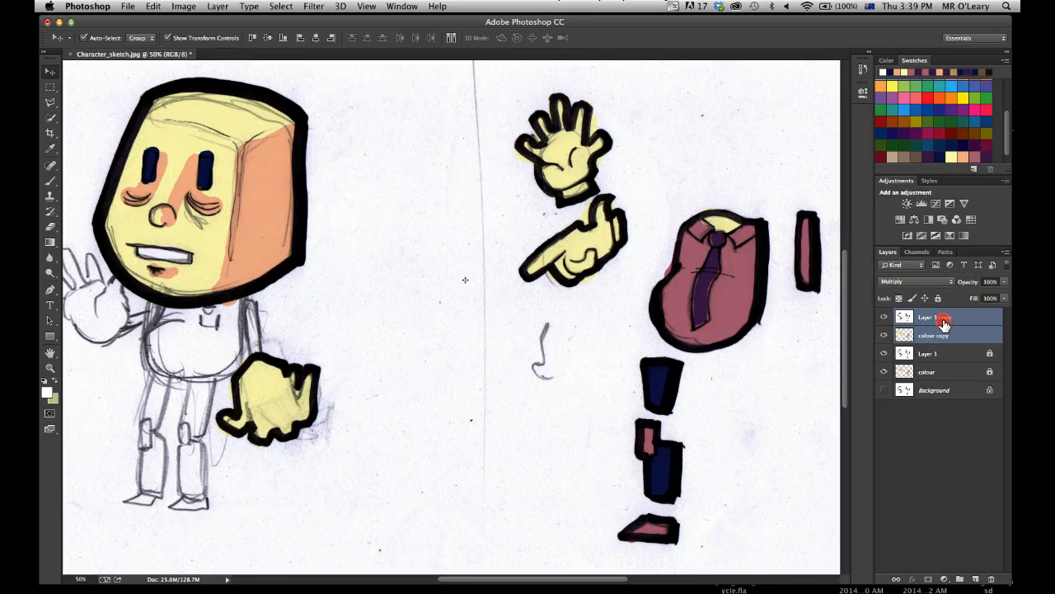
{"action": "right_click", "coordinate": [944, 324]}
{"action": "left_click", "coordinate": [839, 455]}
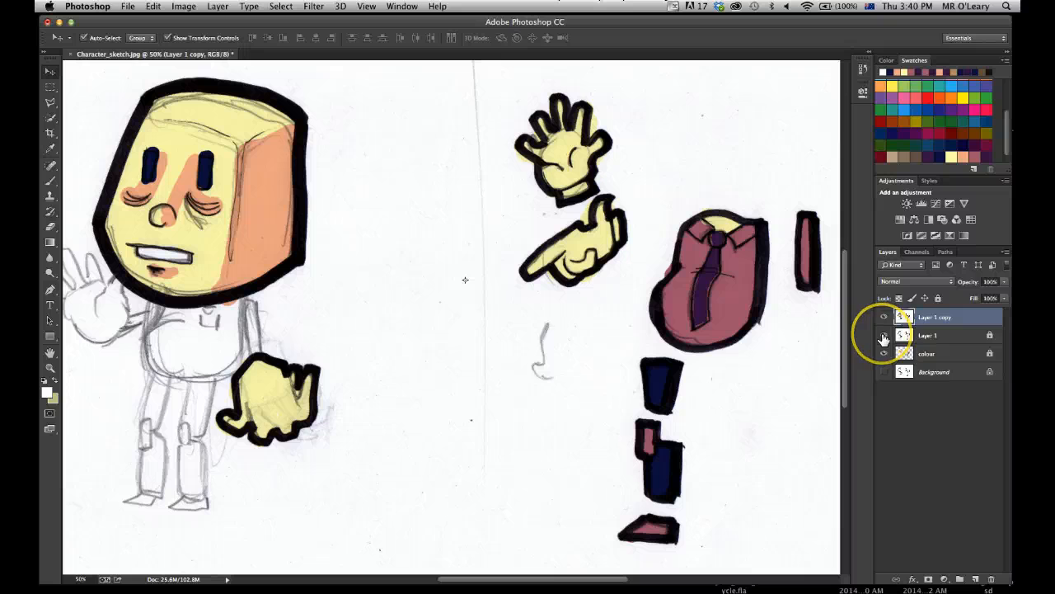
Hide the original Layer 1 and colour layer, and check the merged layer by switching its visibility off and on.
{"action": "left_click", "coordinate": [883, 338]}
{"action": "left_click", "coordinate": [883, 356]}
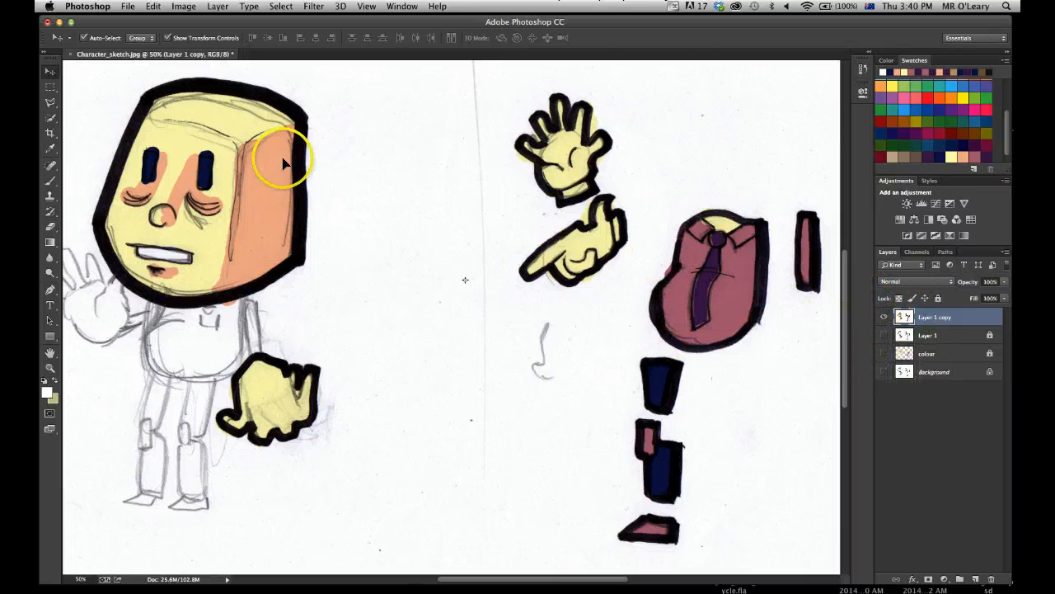
{"action": "left_click", "coordinate": [883, 317]}
{"action": "left_click", "coordinate": [883, 317]}
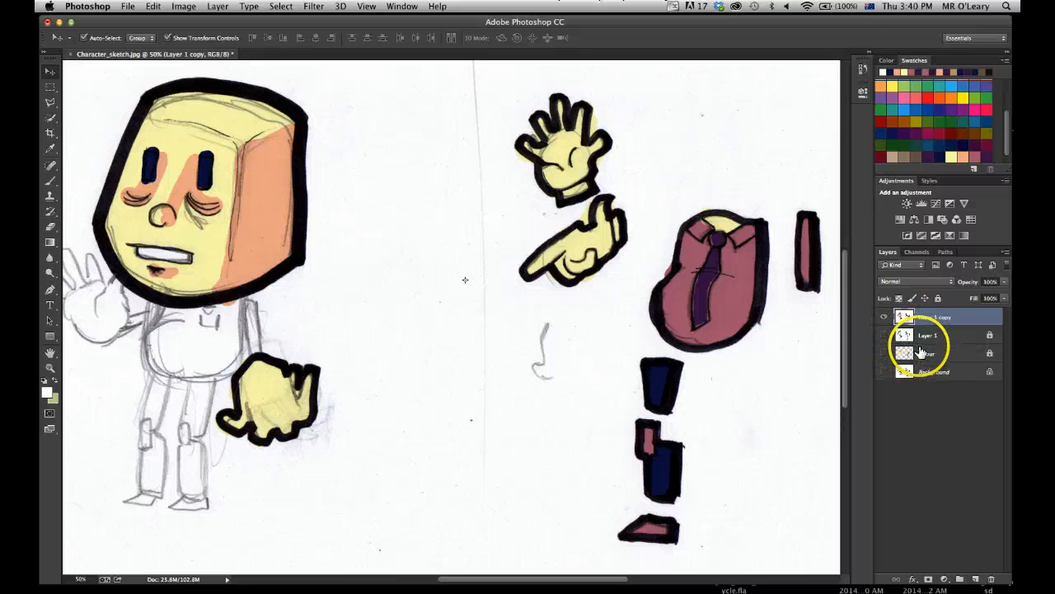
{"action": "left_click", "coordinate": [885, 320]}
{"action": "left_click", "coordinate": [883, 318]}
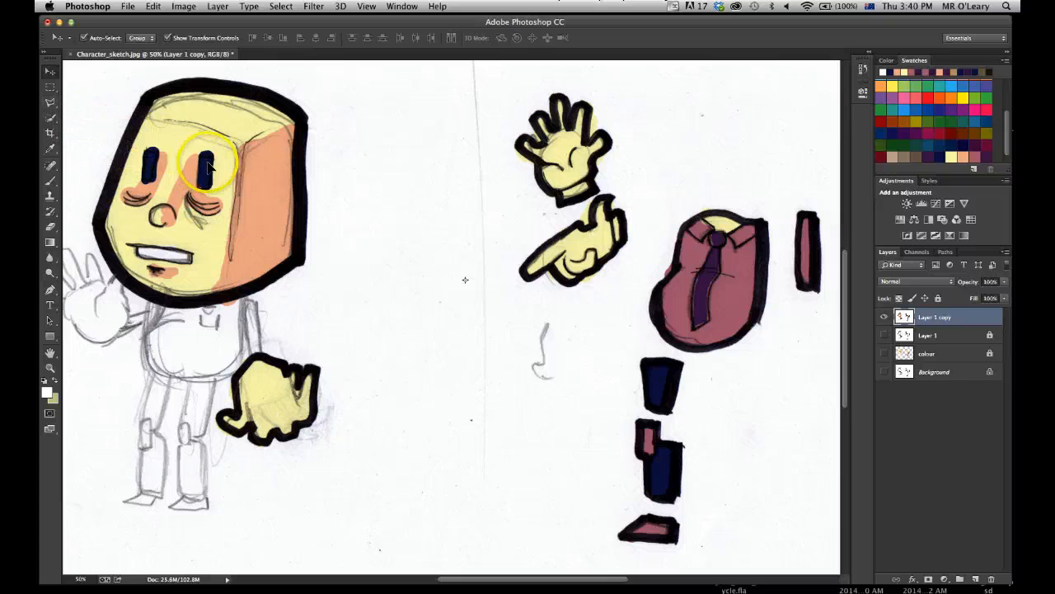
{"action": "left_click", "coordinate": [50, 103]}
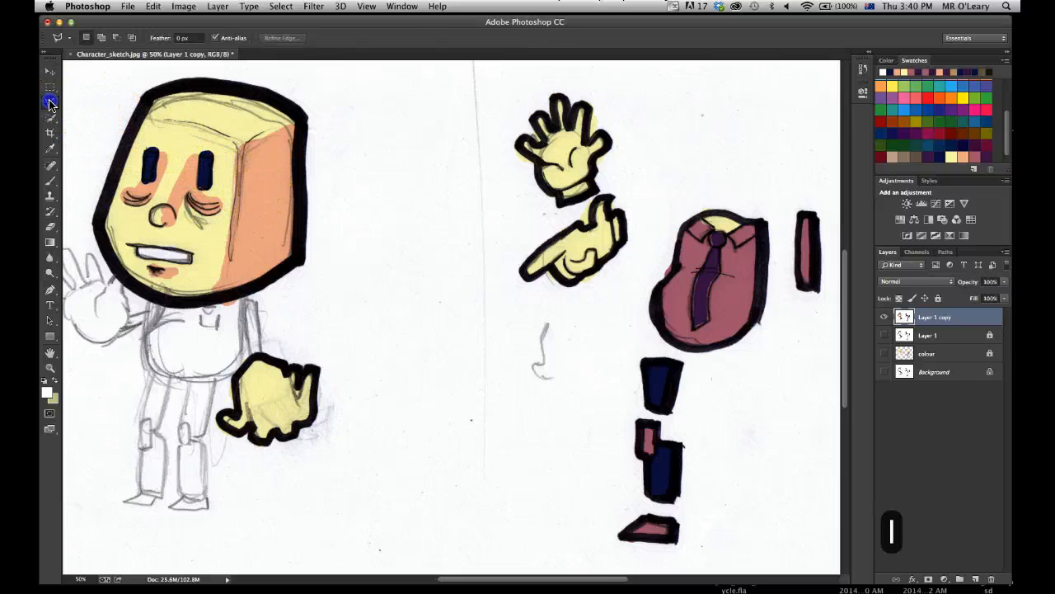
{"action": "left_click_drag", "start_coordinate": [52, 104], "coordinate": [73, 103]}
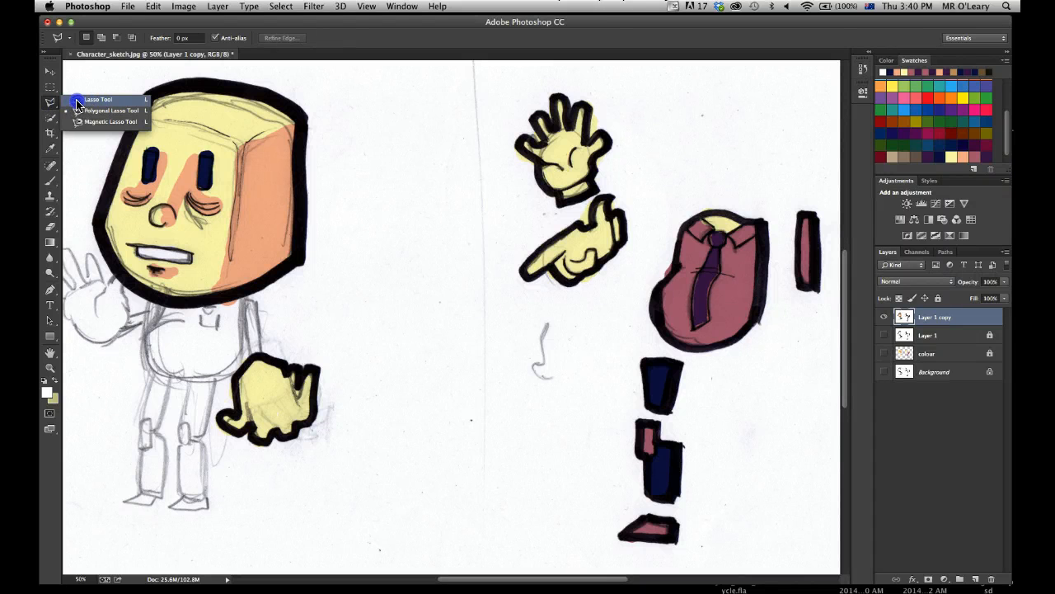
{"action": "left_click_drag", "start_coordinate": [85, 104], "coordinate": [98, 100]}
{"action": "left_click", "coordinate": [284, 165]}
{"action": "mouse_move", "coordinate": [284, 165]}
{"action": "left_mouse_down"}
{"action": "mouse_move", "coordinate": [293, 202]}
{"action": "mouse_move", "coordinate": [339, 206]}
{"action": "mouse_move", "coordinate": [345, 170]}
{"action": "mouse_move", "coordinate": [309, 140]}
{"action": "mouse_move", "coordinate": [287, 175]}
{"action": "left_mouse_up"}
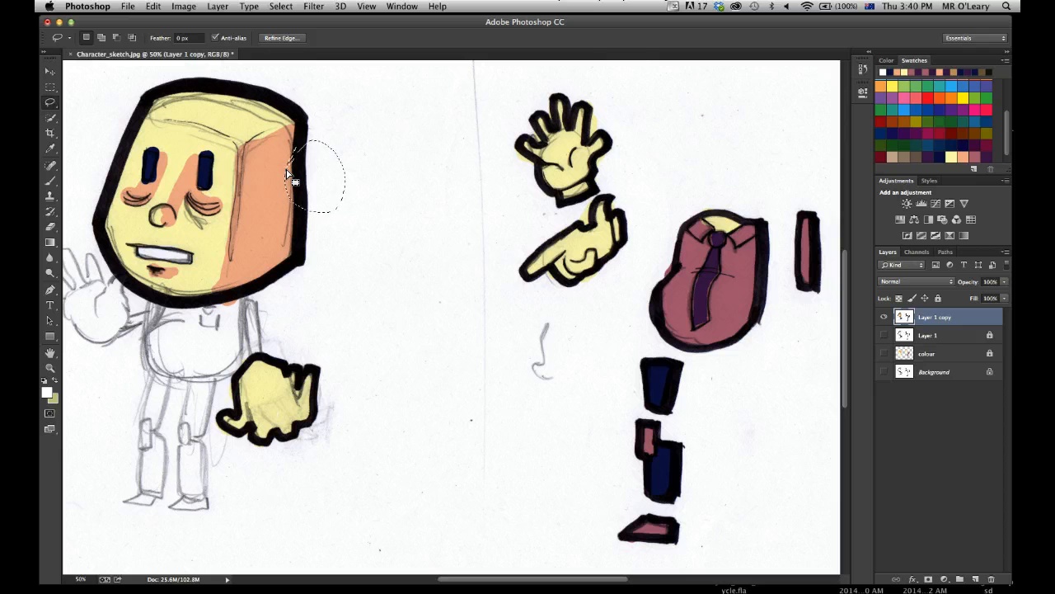
{"action": "key", "text": "super+d"}
Outline the head with the Polygonal Lasso, following its thick black border and closing the selection at the starting point.
{"action": "left_click_drag", "start_coordinate": [52, 103], "coordinate": [90, 113]}
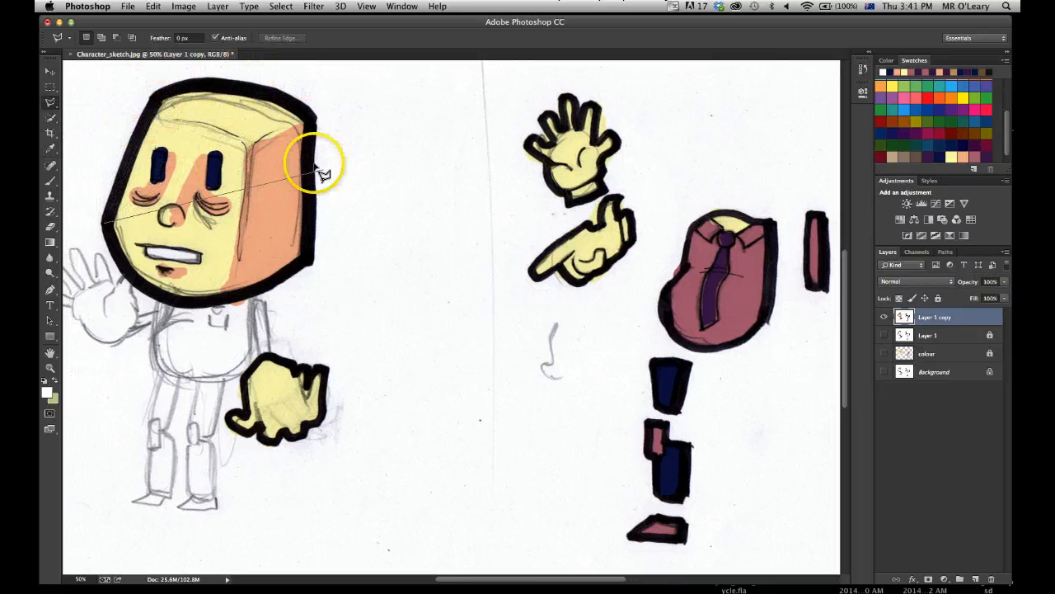
{"action": "left_click", "coordinate": [151, 98]}
{"action": "left_click", "coordinate": [188, 83]}
{"action": "left_click", "coordinate": [312, 111]}
{"action": "left_click", "coordinate": [308, 179]}
{"action": "left_click", "coordinate": [314, 262]}
{"action": "left_click", "coordinate": [272, 286]}
{"action": "left_click", "coordinate": [168, 298]}
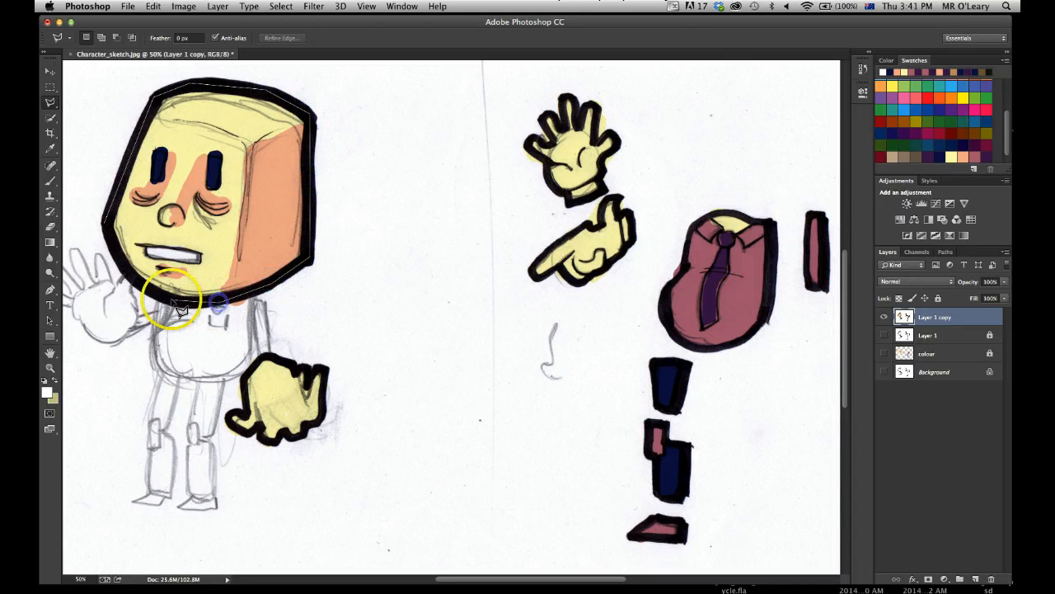
{"action": "left_click", "coordinate": [115, 253]}
{"action": "double_click", "coordinate": [105, 224]}
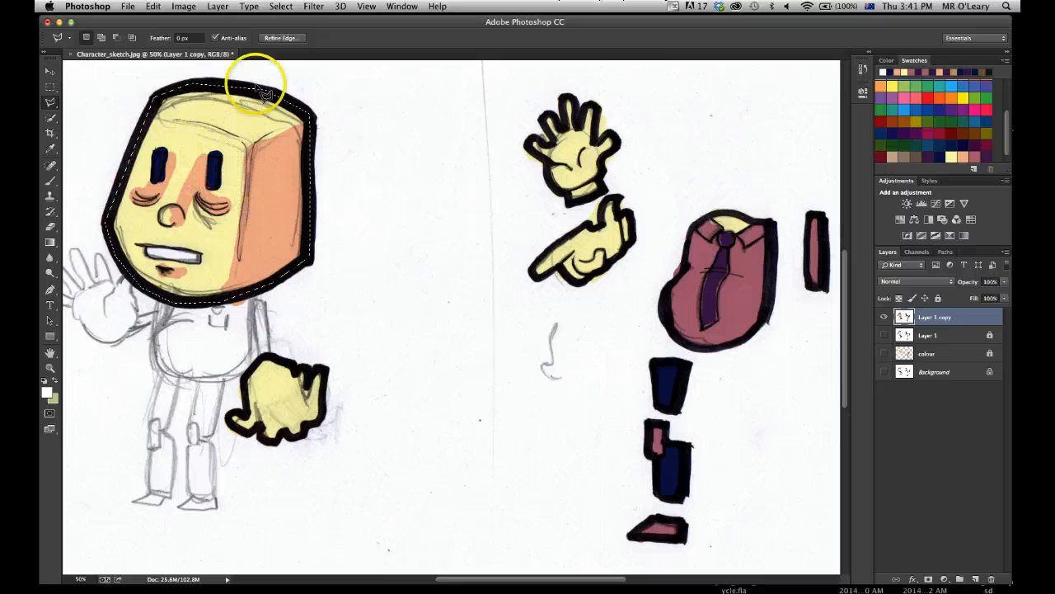
Invert the head selection, delete everything outside the head on Layer 1 copy, and deselect.
{"action": "left_click", "coordinate": [281, 7]}
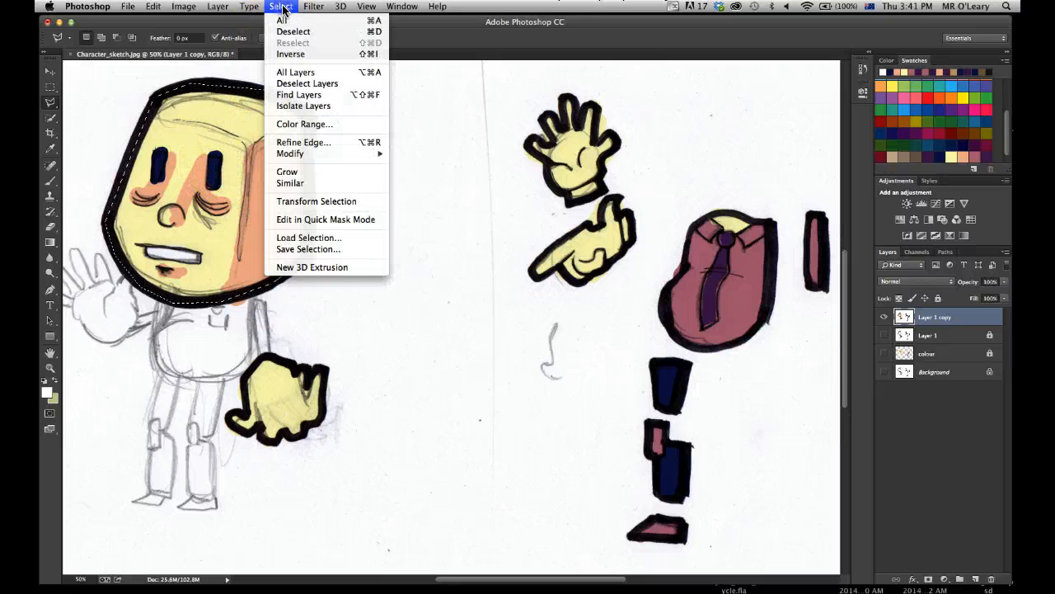
{"action": "left_click", "coordinate": [350, 55]}
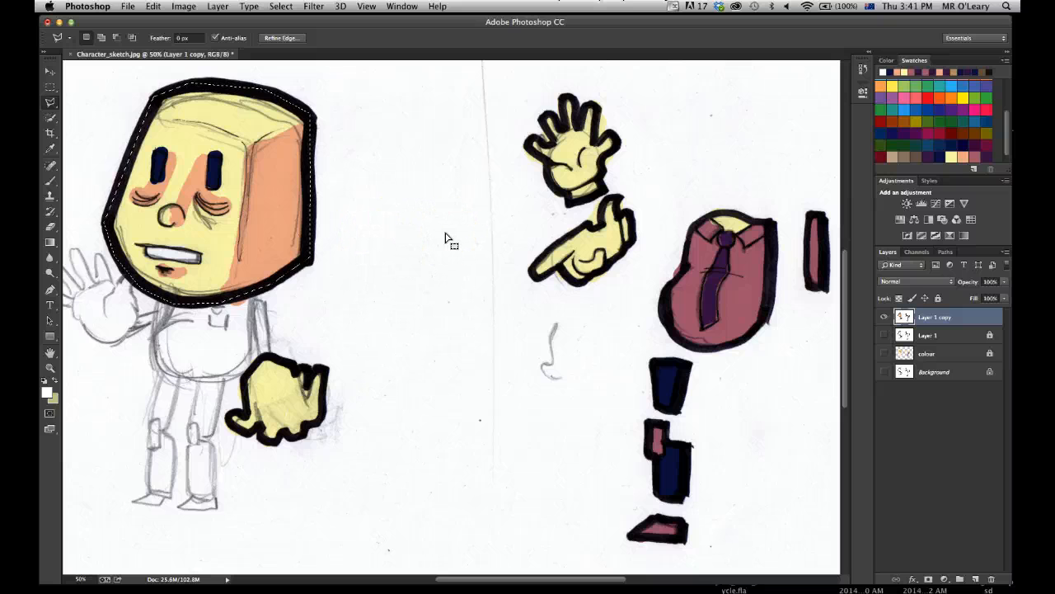
{"action": "key", "text": "BackSpace"}
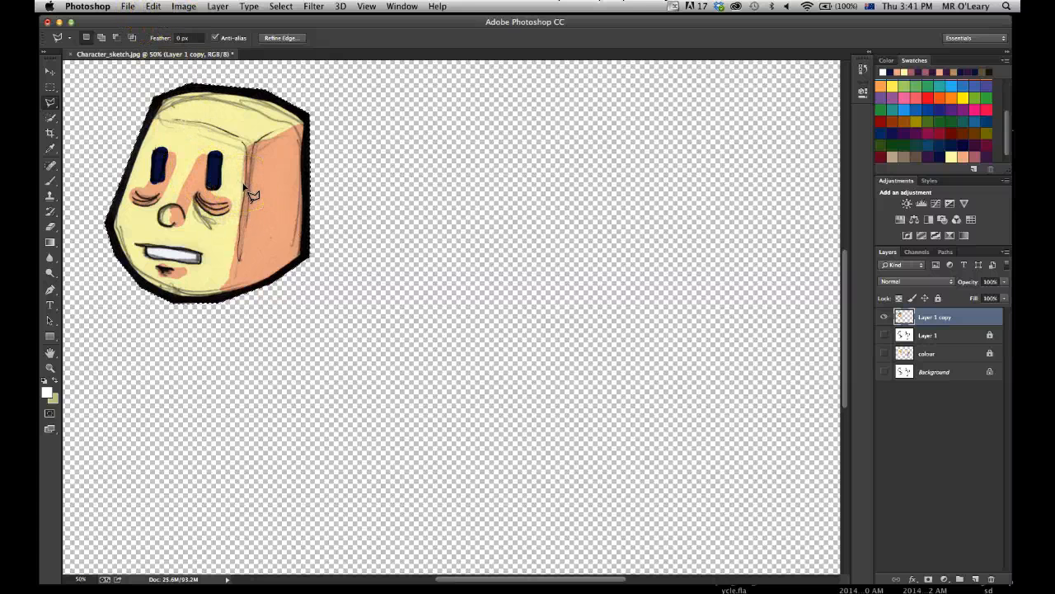
{"action": "key", "text": "super+d"}
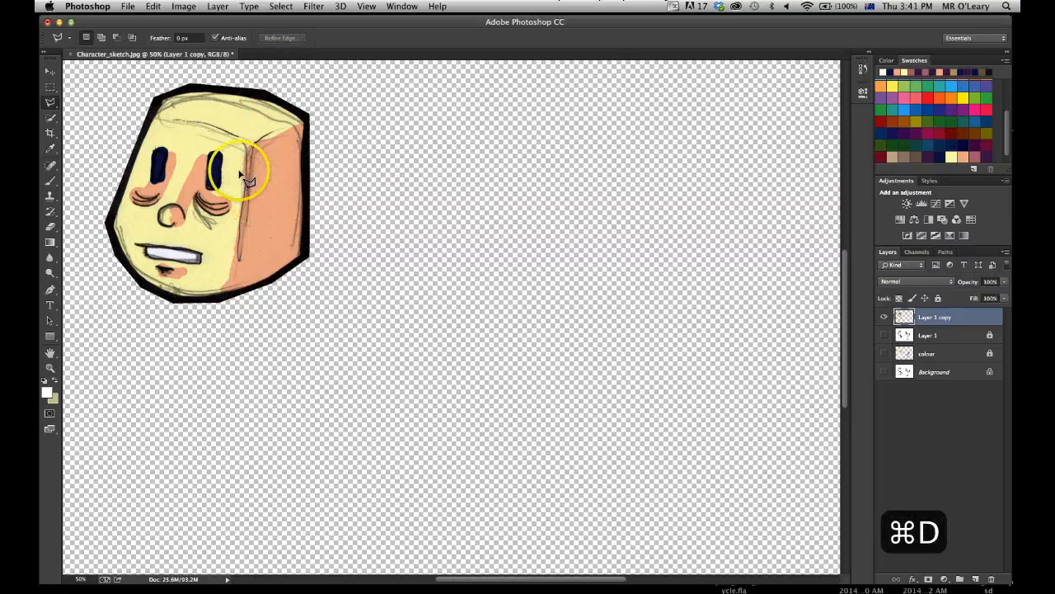
Trim the canvas to the head on all four sides, based on transparent pixels.
{"action": "left_click", "coordinate": [183, 7]}
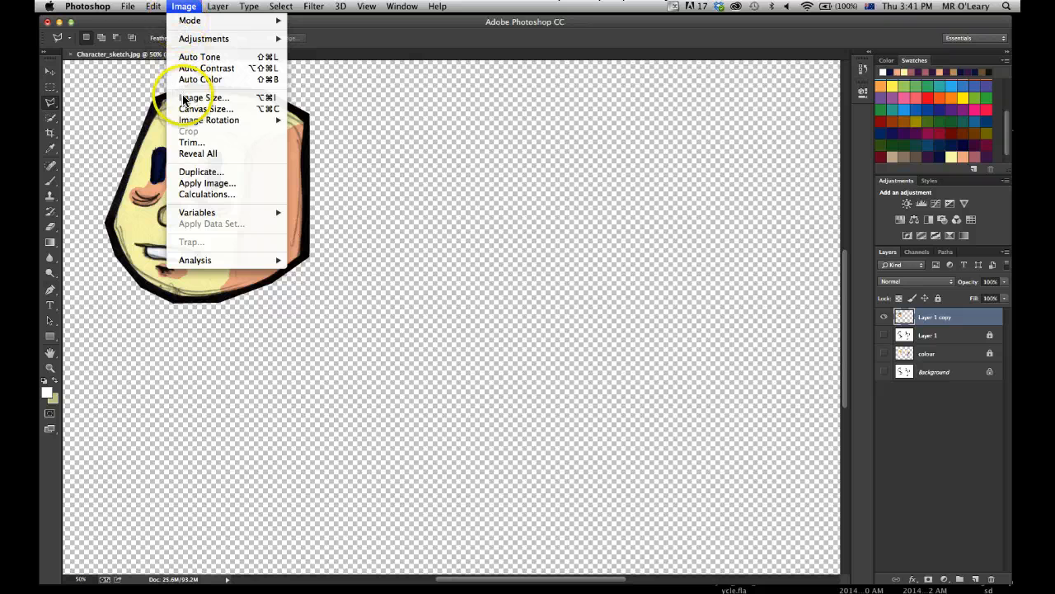
{"action": "left_click", "coordinate": [191, 144]}
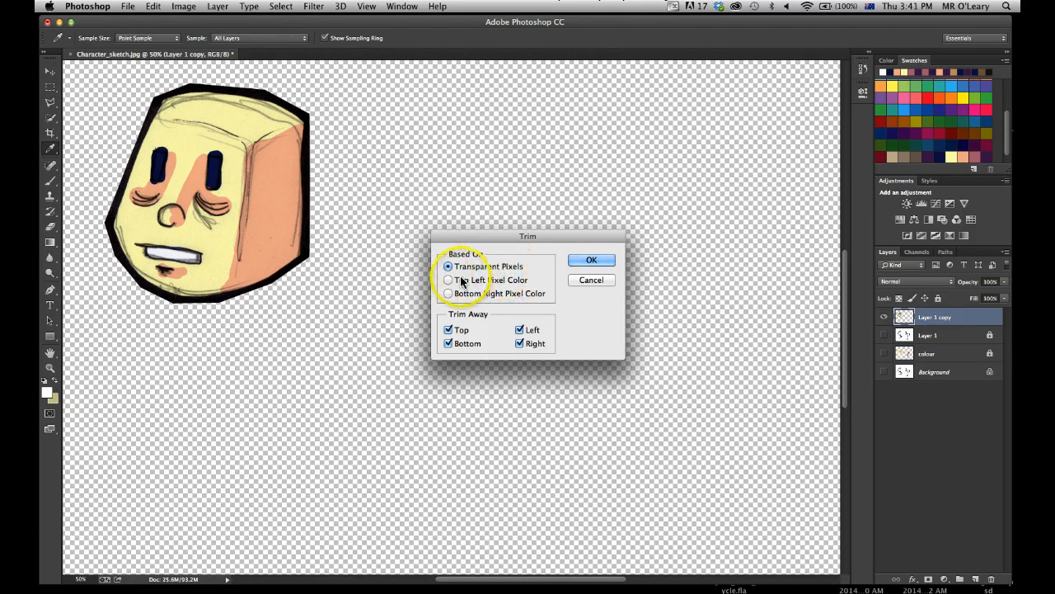
{"action": "left_click", "coordinate": [589, 260]}
{"action": "key", "text": "l"}
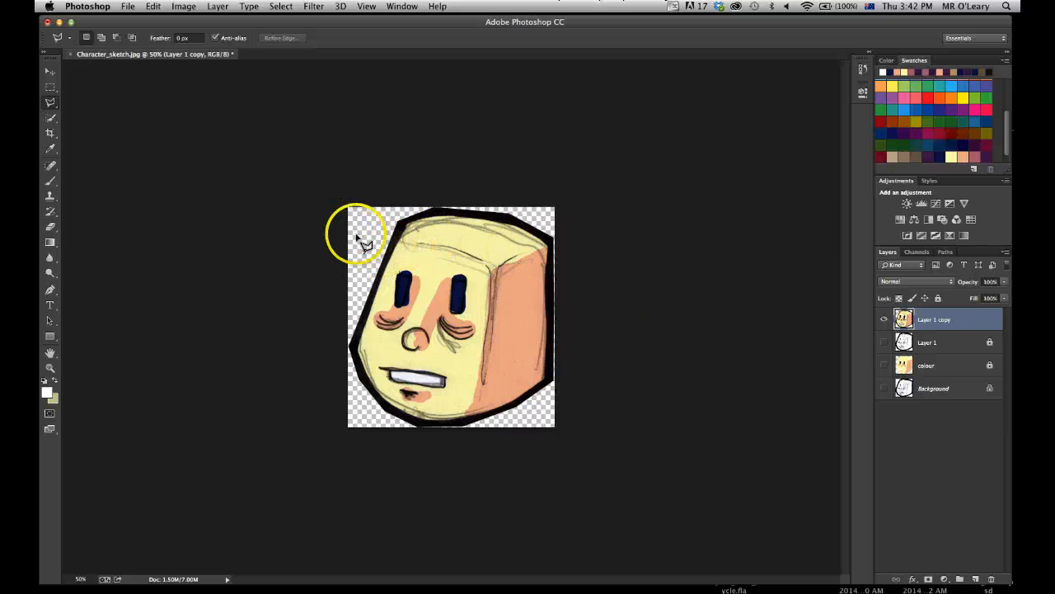
Set up a Save As of the trimmed head with the file name head and the PNG format.
{"action": "left_click", "coordinate": [128, 6]}
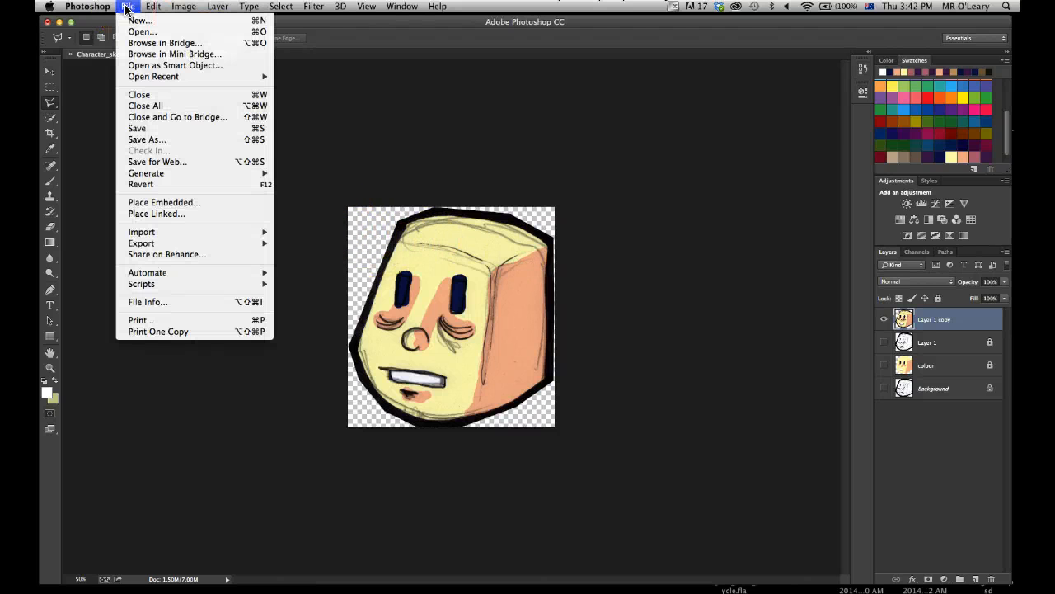
{"action": "left_click", "coordinate": [154, 140]}
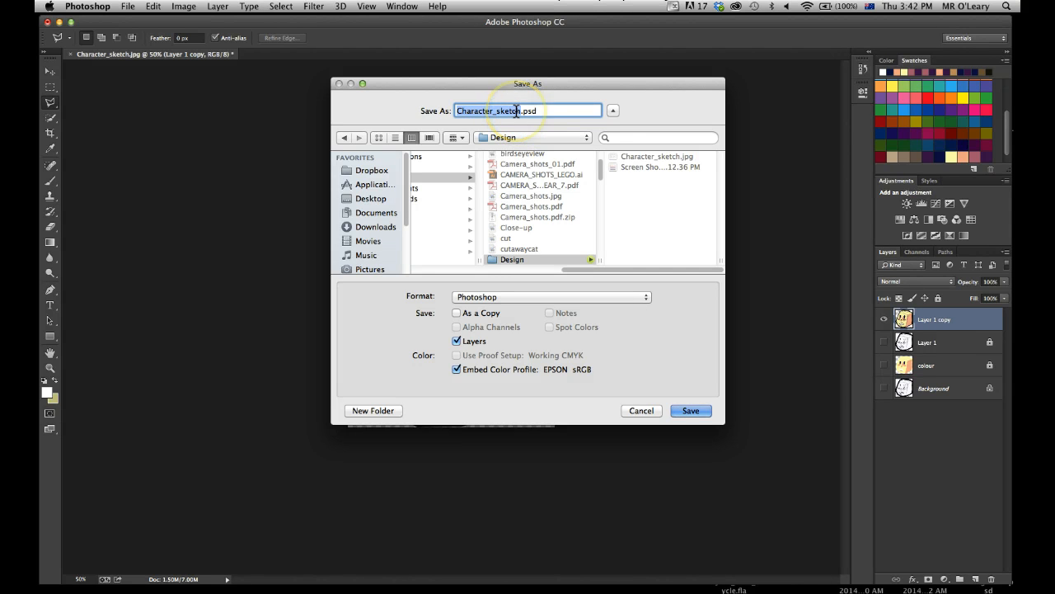
{"action": "type", "text": "head"}
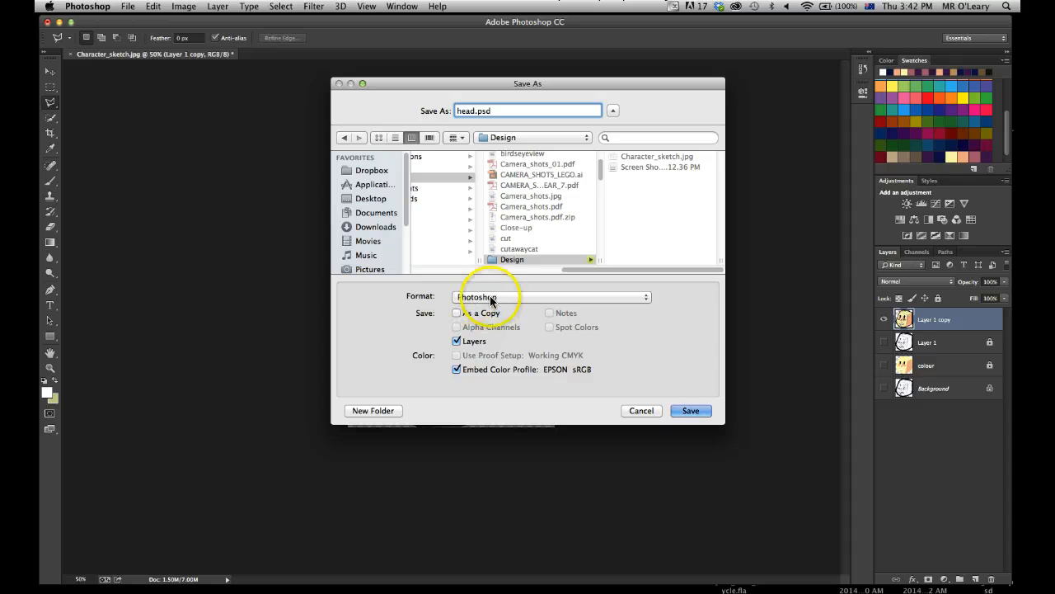
{"action": "left_click", "coordinate": [647, 298]}
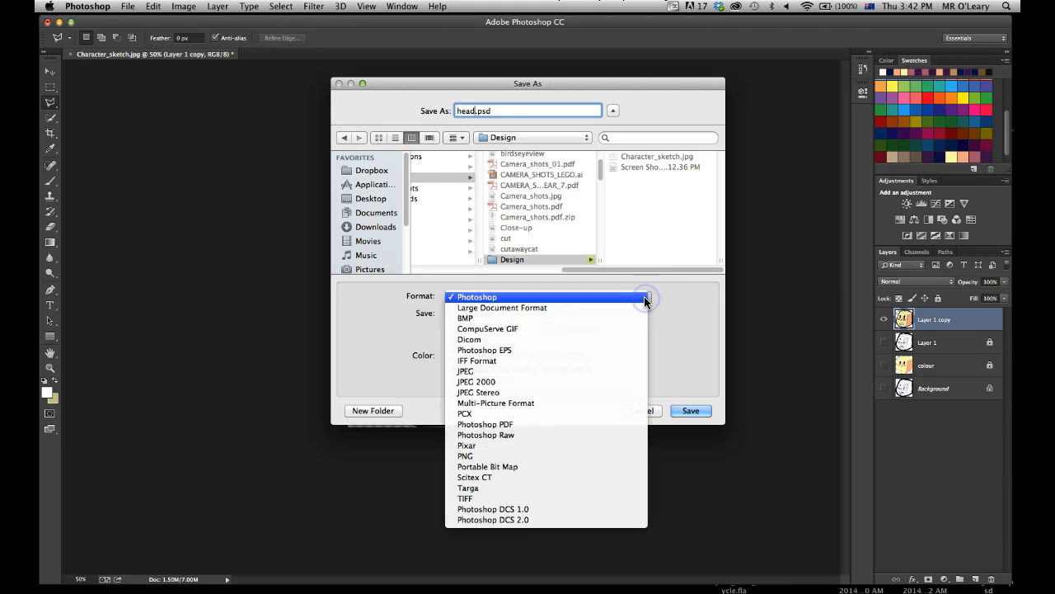
{"action": "left_click", "coordinate": [534, 456]}
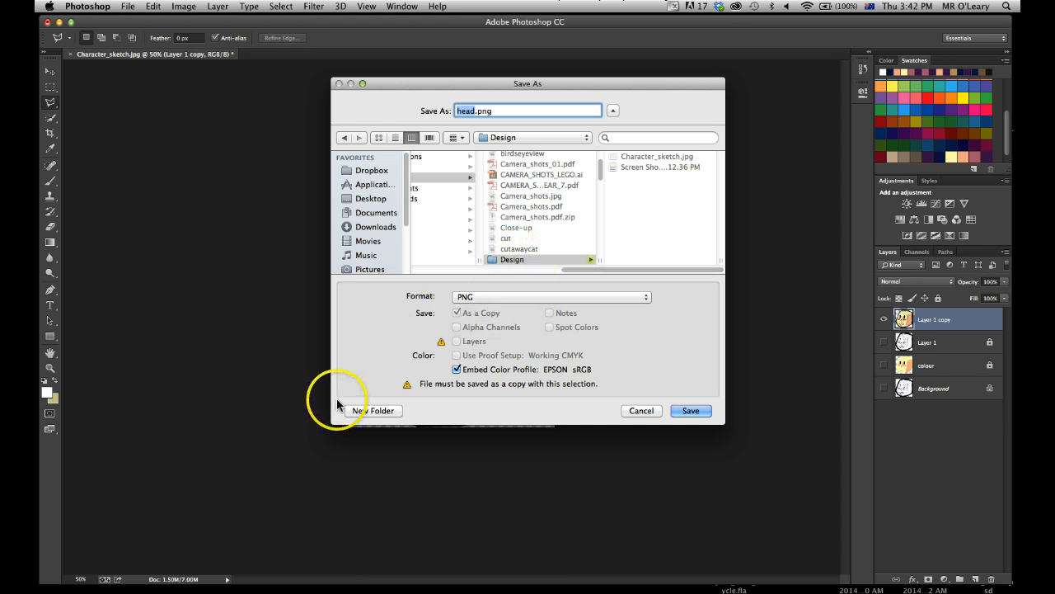
Create a character_sections folder inside Design and save head.png in it with Smallest / Slow compression and no interlacing.
{"action": "left_click", "coordinate": [364, 410]}
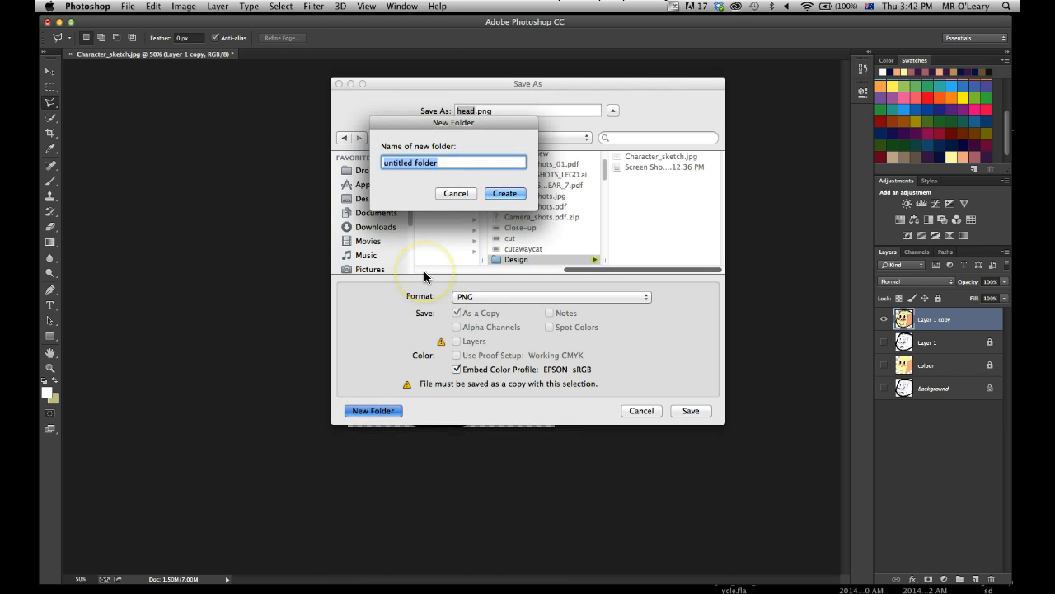
{"action": "type", "text": "character"}
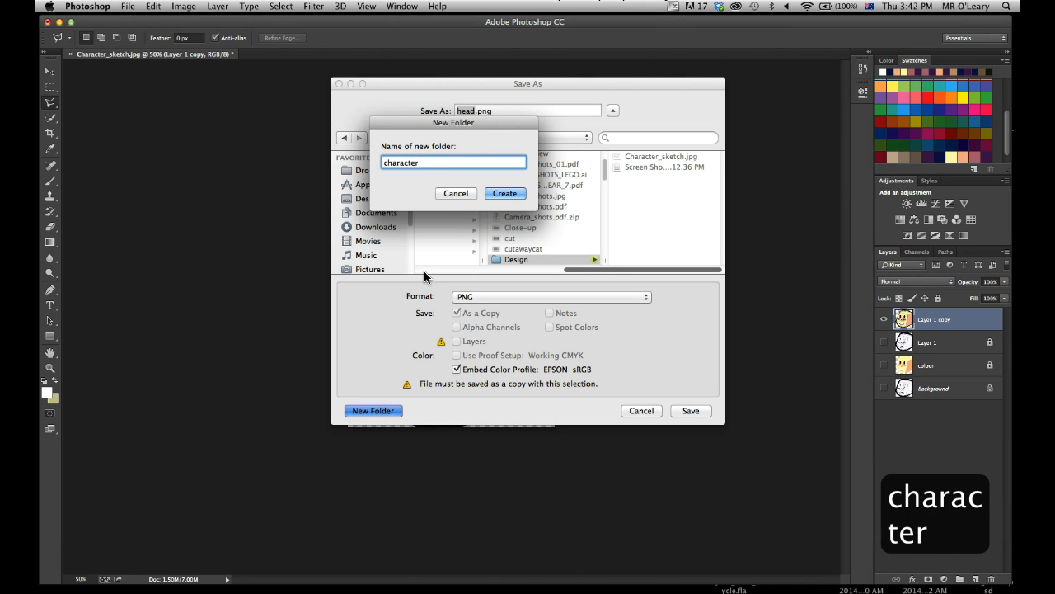
{"action": "type", "text": "_"}
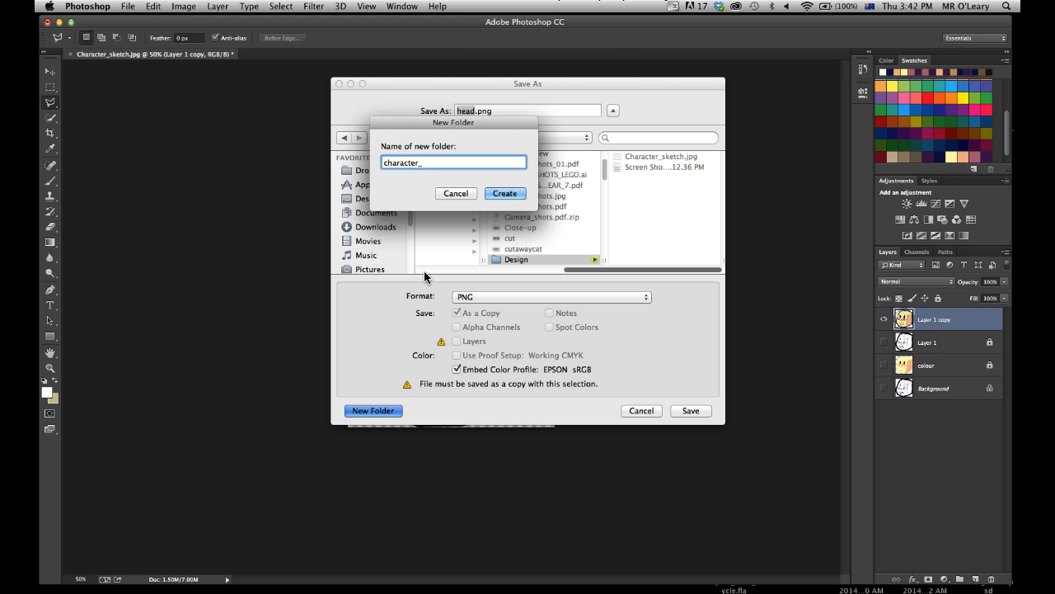
{"action": "type", "text": "sections"}
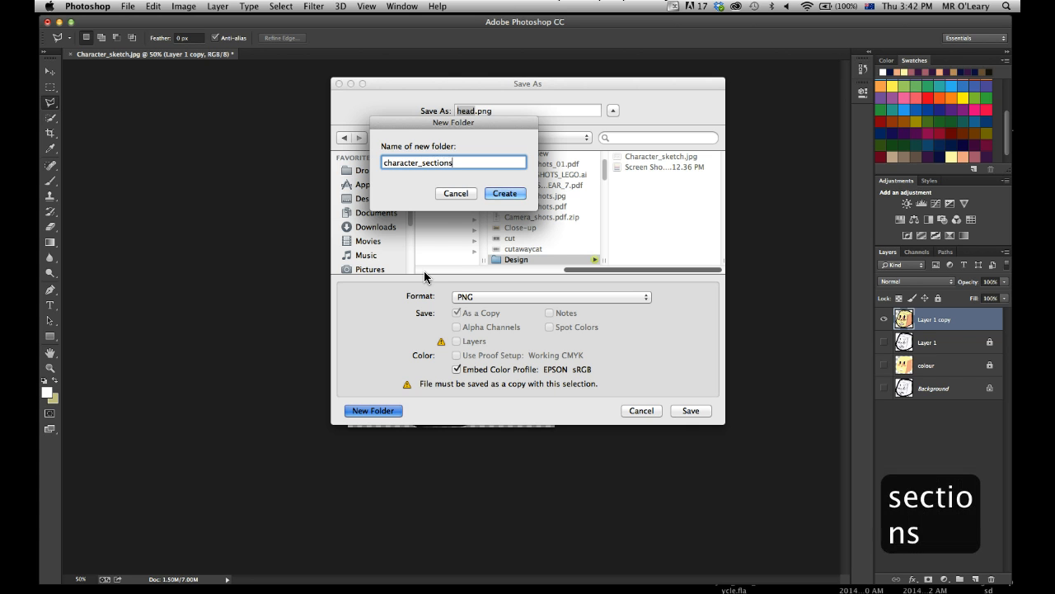
{"action": "left_click", "coordinate": [504, 193]}
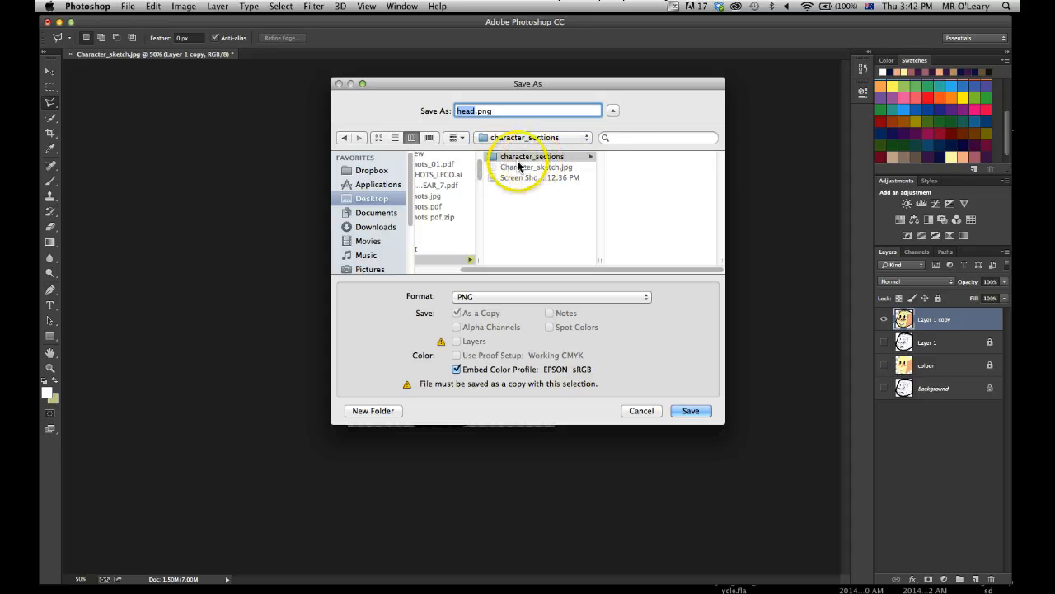
{"action": "left_click", "coordinate": [699, 412]}
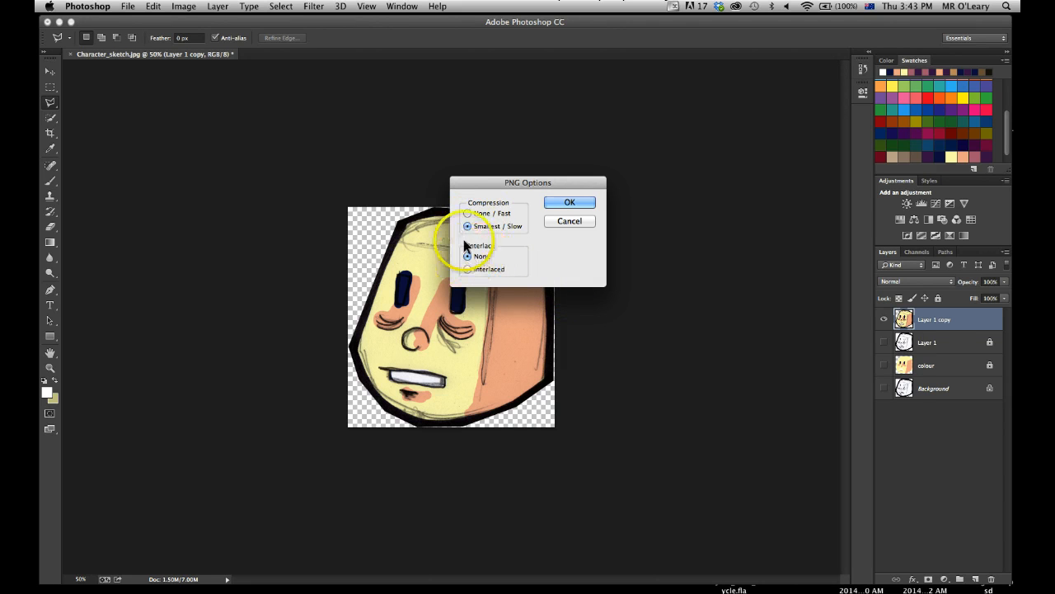
{"action": "left_click", "coordinate": [561, 204]}
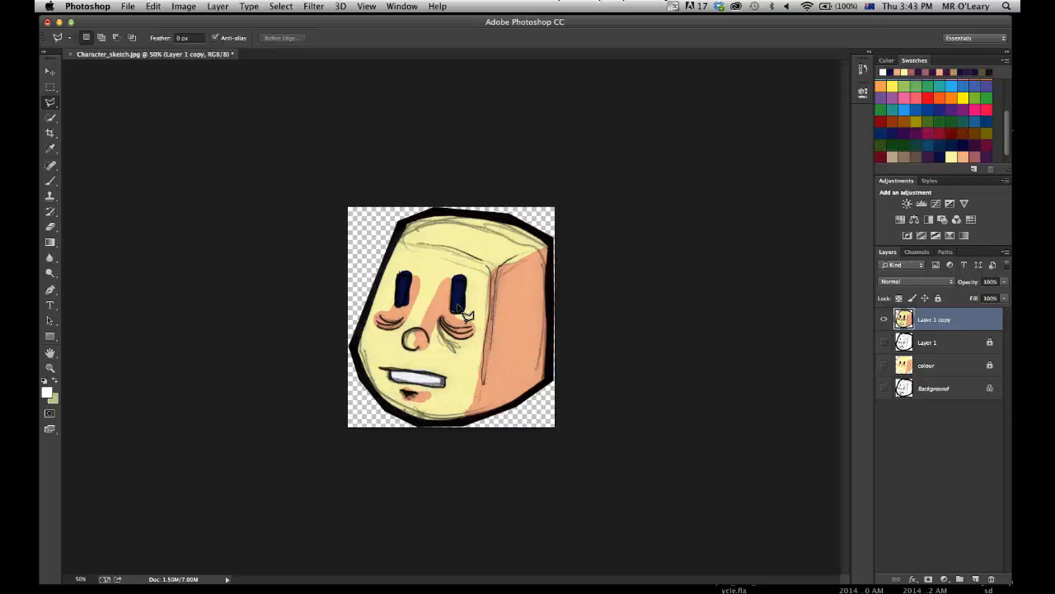
Undo the trim and the deletion around the head to restore the full character sheet, and clear the selection.
{"action": "key", "text": "alt+super+z"}
{"action": "key", "text": "alt+super+z"}
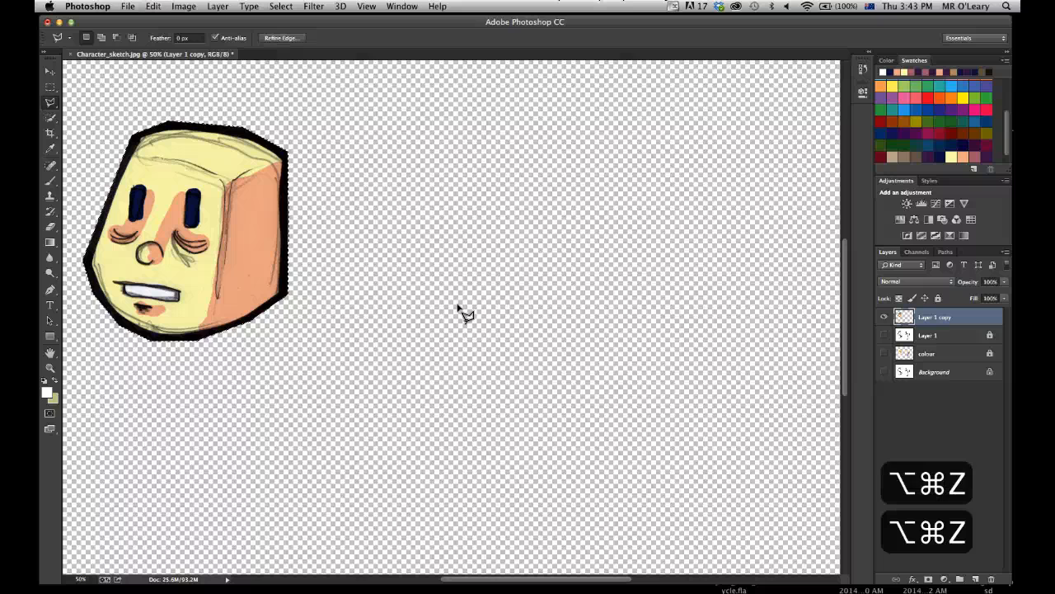
{"action": "key", "text": "alt+super+z"}
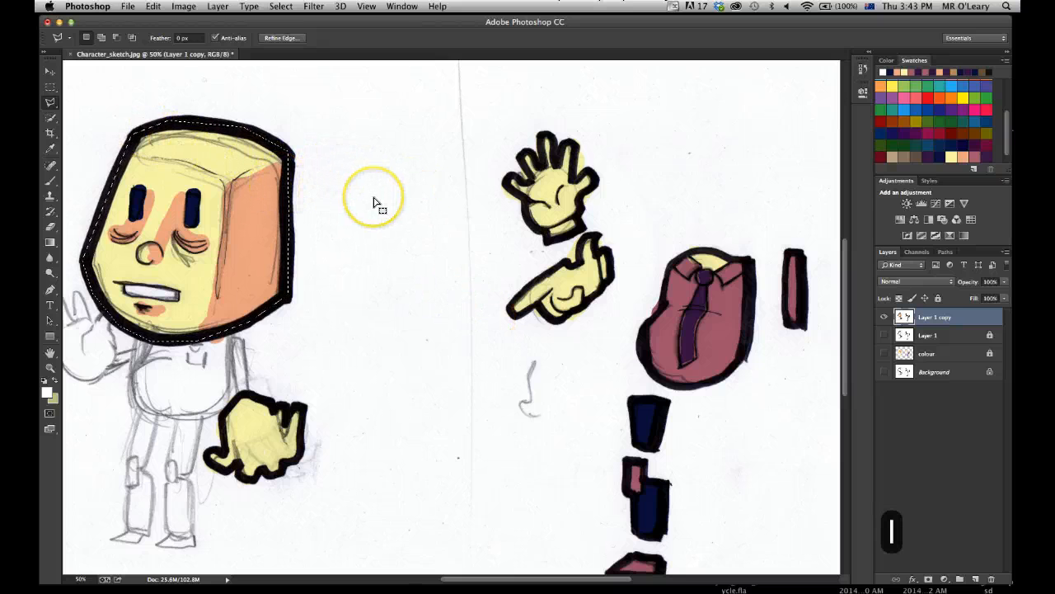
{"action": "key", "text": "super+d"}
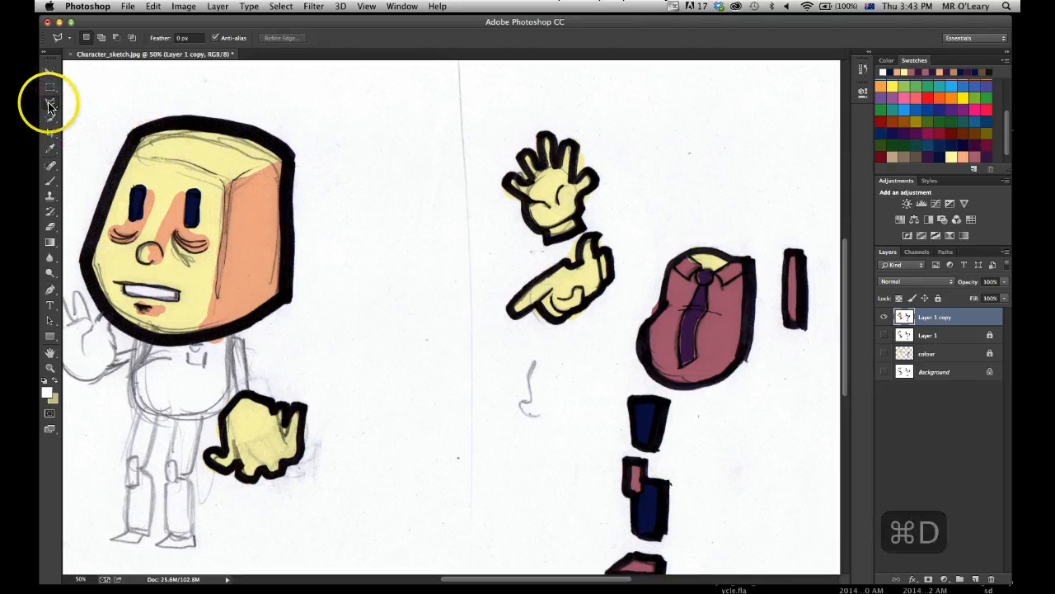
Outline the shirt-and-tie torso with the Polygonal Lasso, invert the selection, and delete everything outside the torso.
{"action": "left_click", "coordinate": [638, 354]}
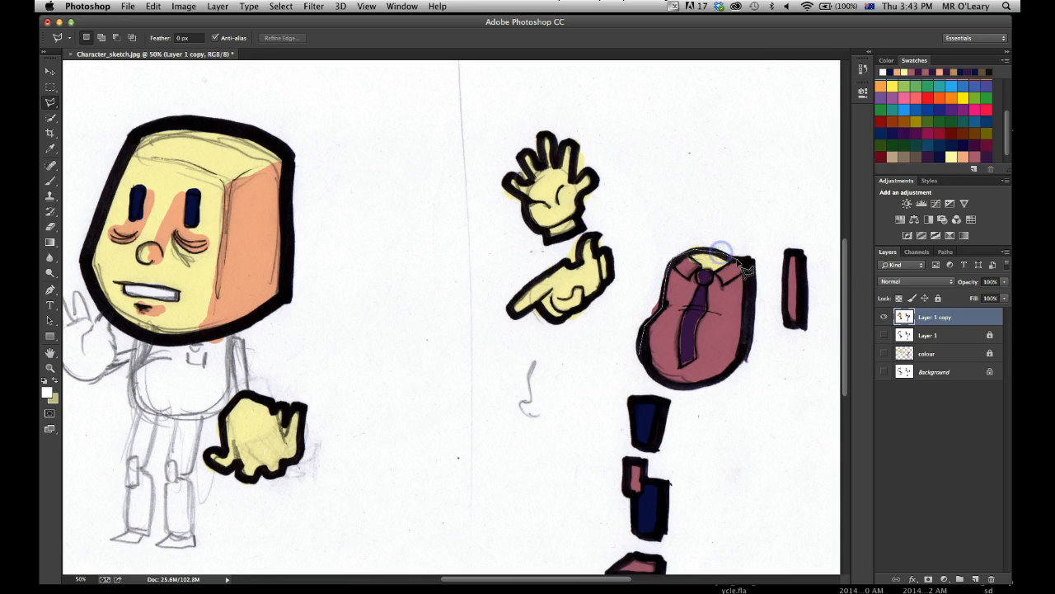
{"action": "left_click", "coordinate": [748, 338]}
{"action": "left_click", "coordinate": [686, 389]}
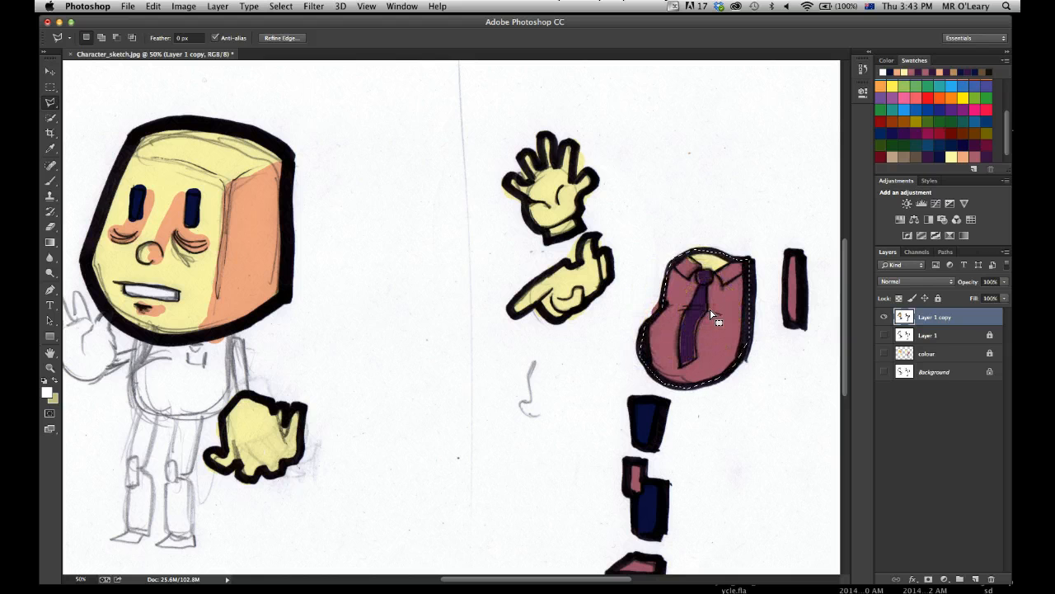
{"action": "key", "text": "super+shift+i"}
{"action": "key", "text": "Delete"}
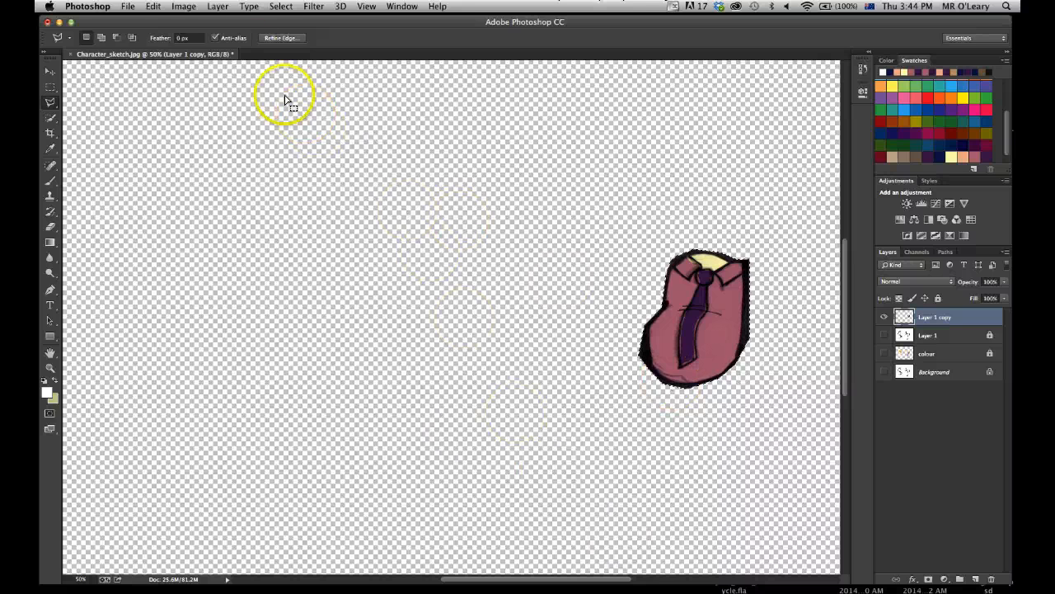
Trim the canvas to the torso on all four sides, based on transparent pixels.
{"action": "left_click", "coordinate": [184, 7]}
{"action": "left_click", "coordinate": [207, 142]}
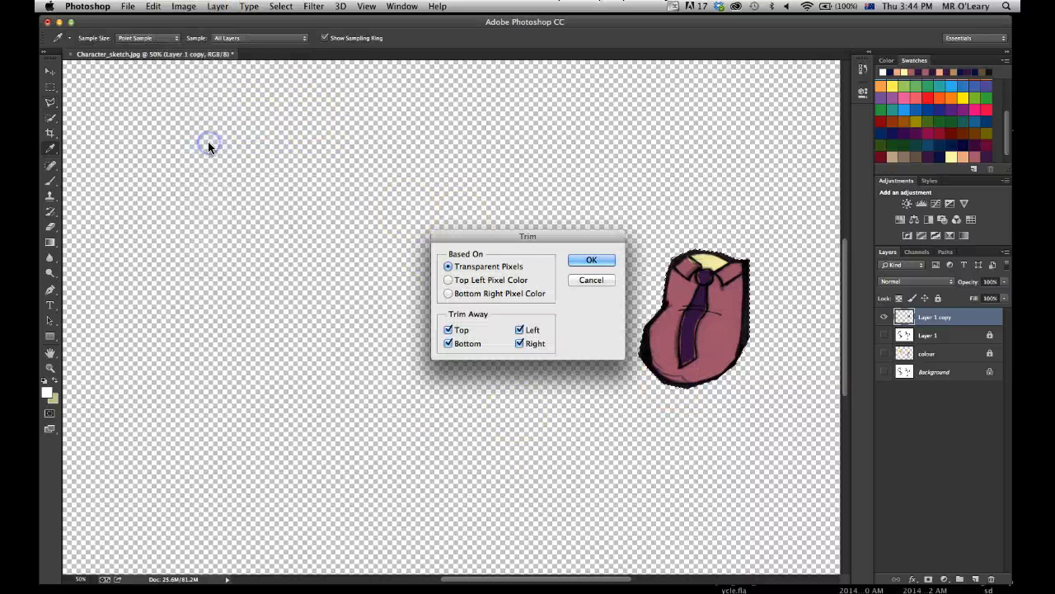
{"action": "left_click", "coordinate": [591, 261]}
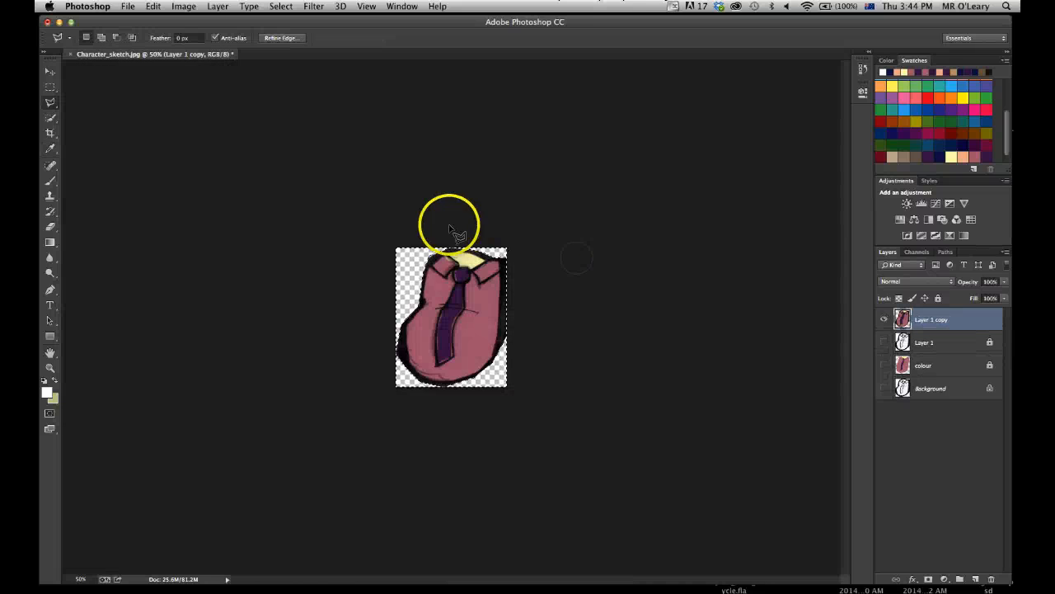
{"action": "key", "text": "l"}
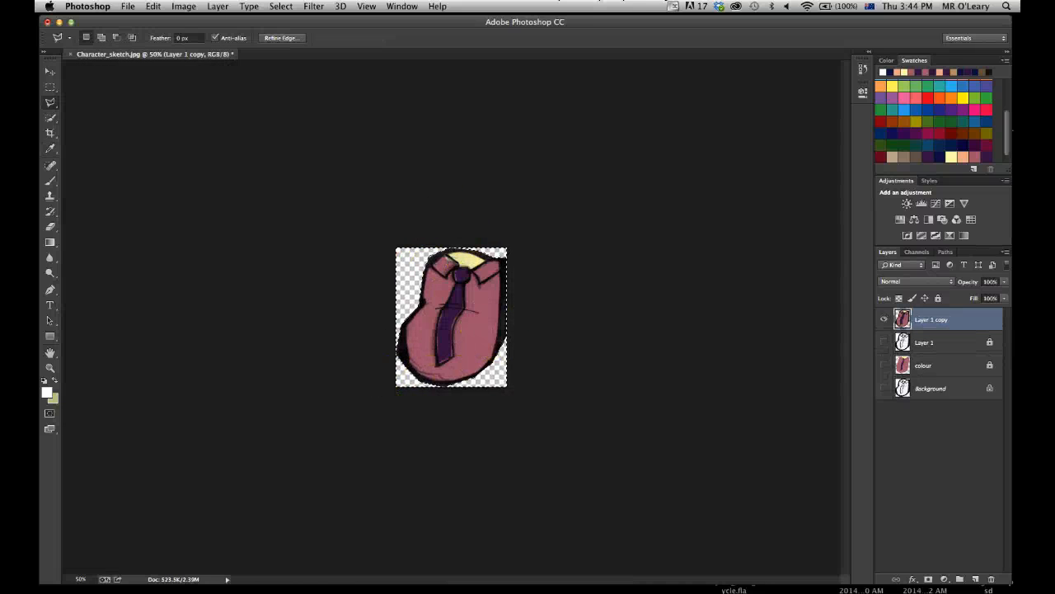
Save the trimmed torso as body.png in the Design folder, in PNG format with Smallest / Slow compression and no interlacing.
{"action": "left_click", "coordinate": [128, 6]}
{"action": "left_click", "coordinate": [141, 139]}
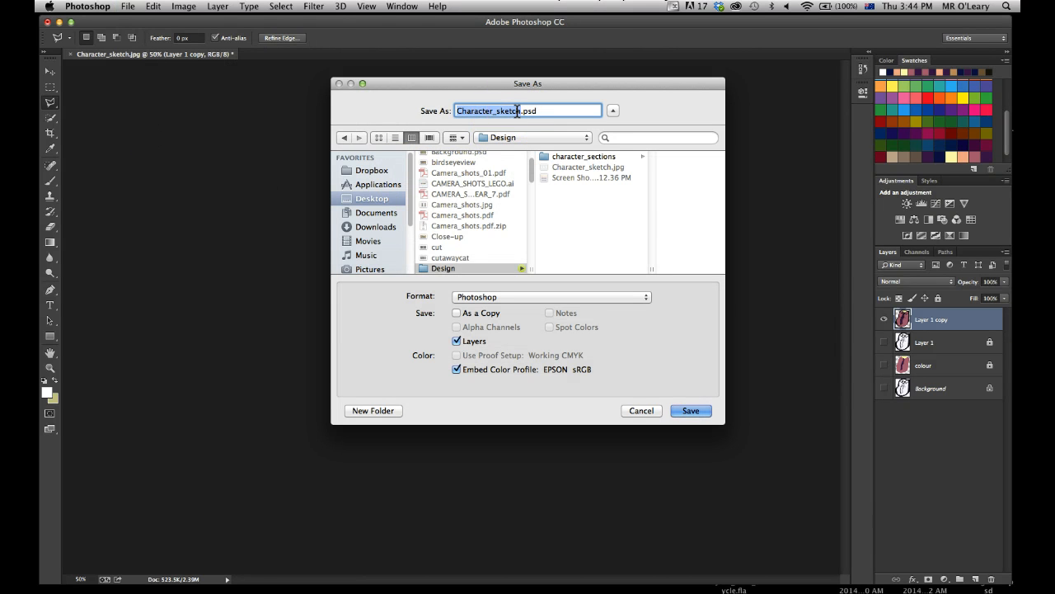
{"action": "type", "text": "body"}
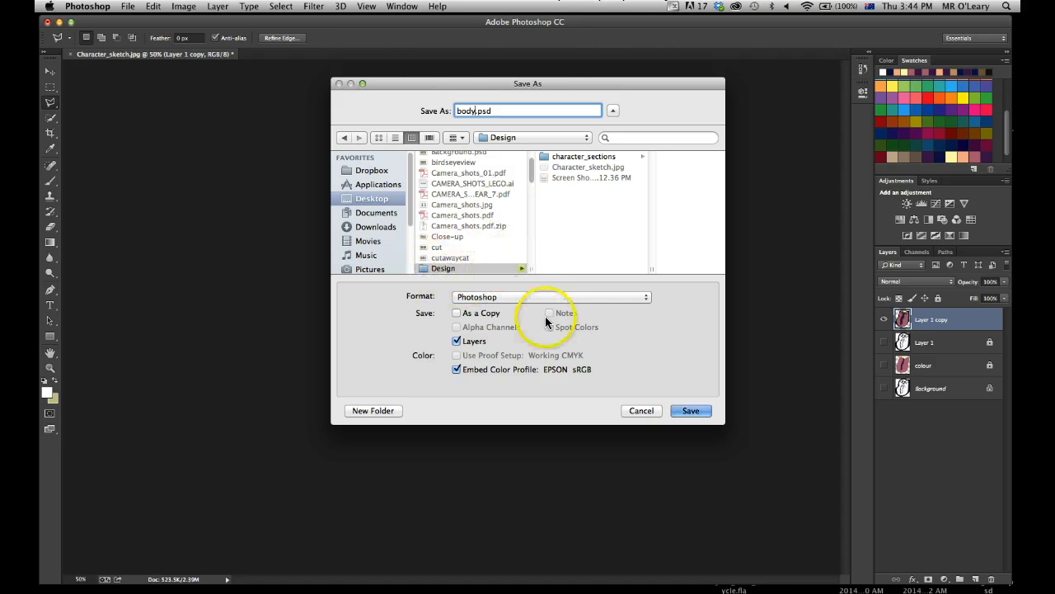
{"action": "left_click", "coordinate": [574, 296]}
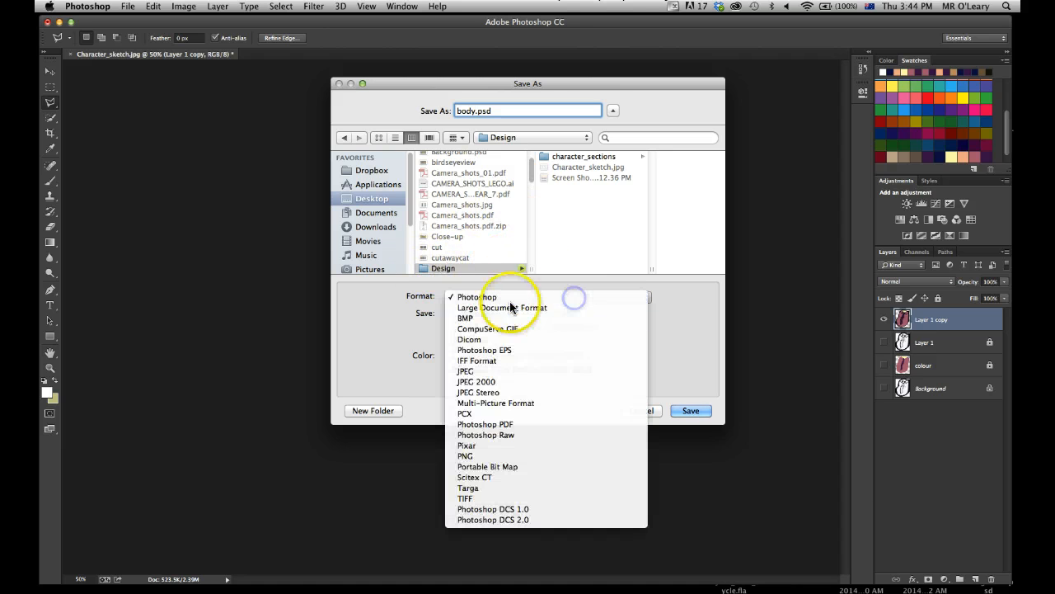
{"action": "left_click", "coordinate": [495, 455]}
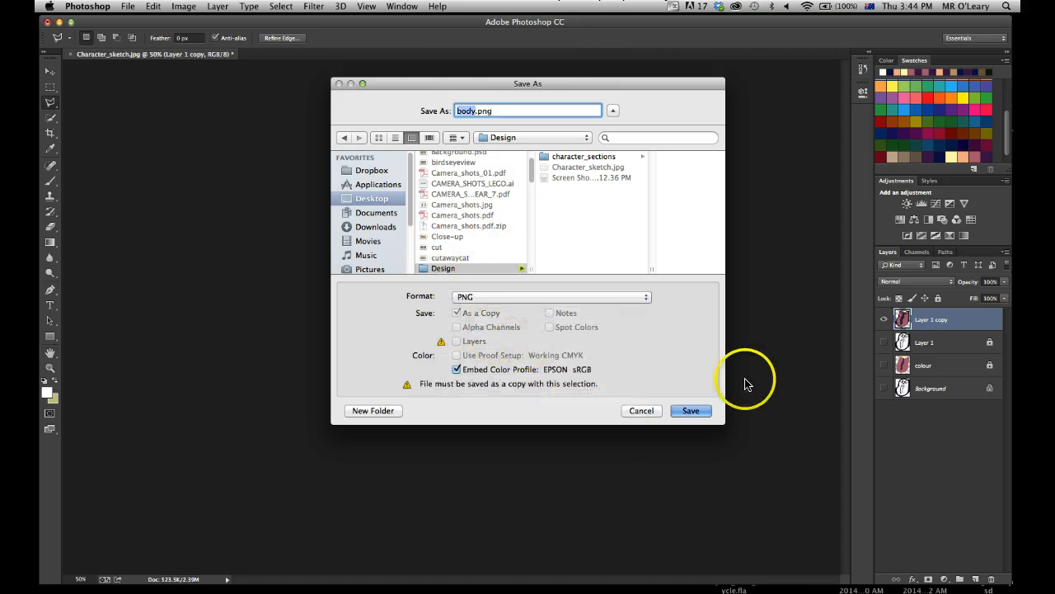
{"action": "left_click", "coordinate": [696, 411]}
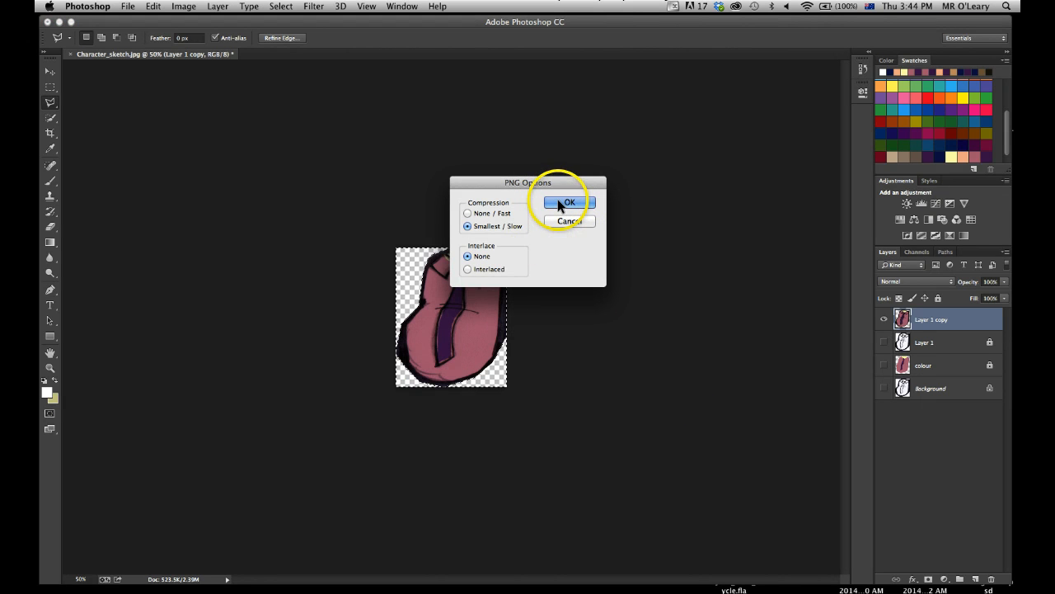
{"action": "left_click", "coordinate": [556, 206]}
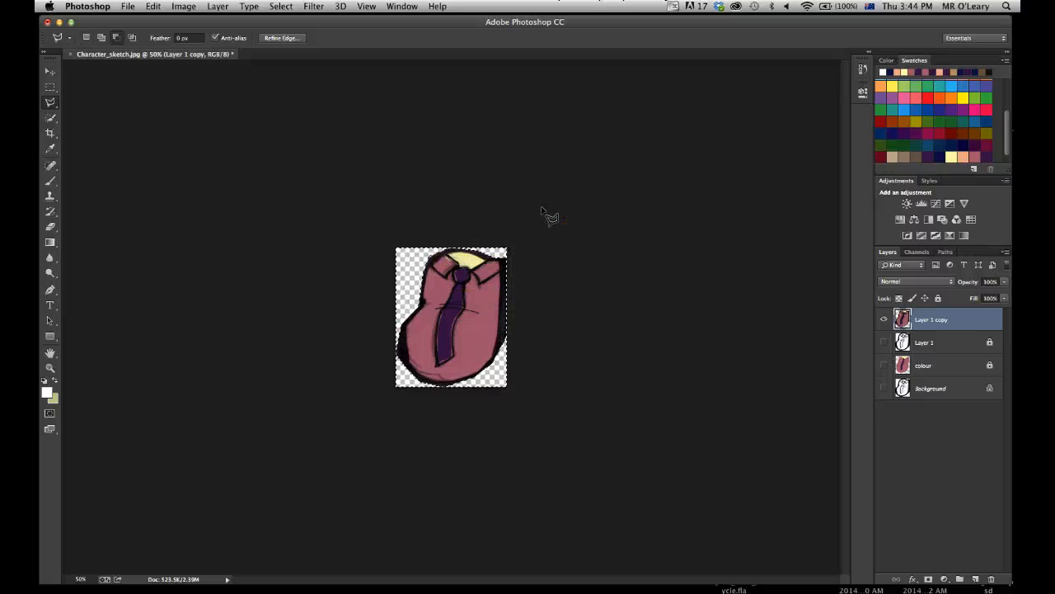
Undo the trim and deletion around the torso, clear the selection, and outline the dark blue upper leg with the Polygonal Lasso.
{"action": "key", "text": "alt+super+z"}
{"action": "key", "text": "alt+super+z"}
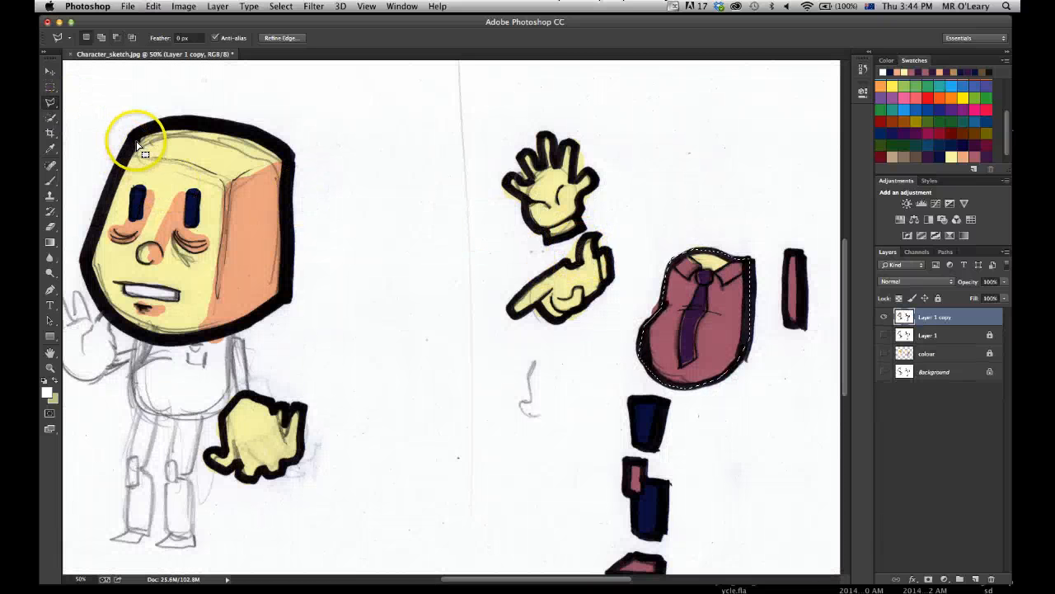
{"action": "key", "text": "super+d"}
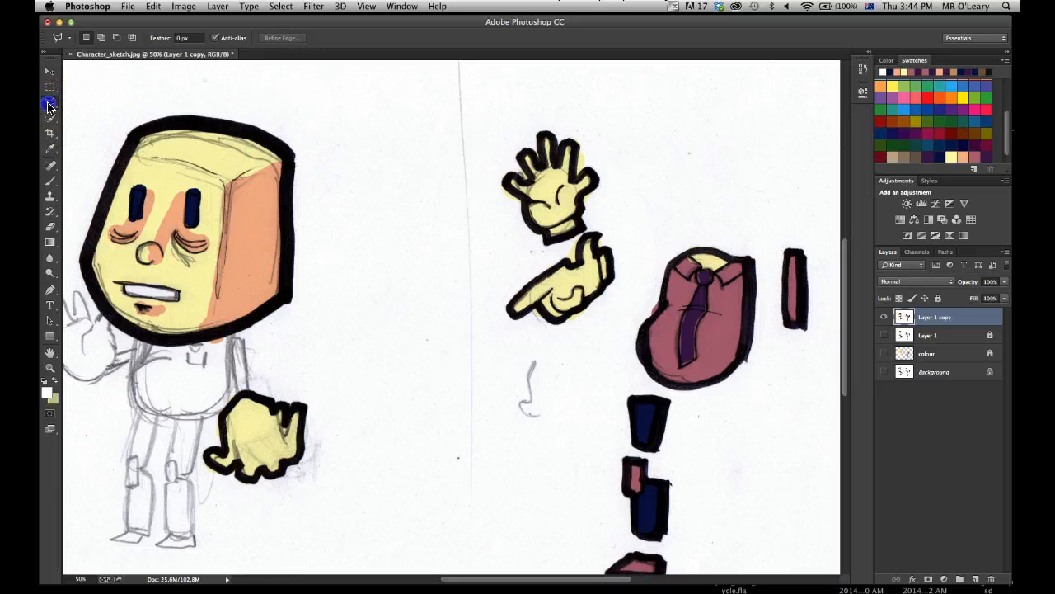
{"action": "left_click", "coordinate": [669, 396]}
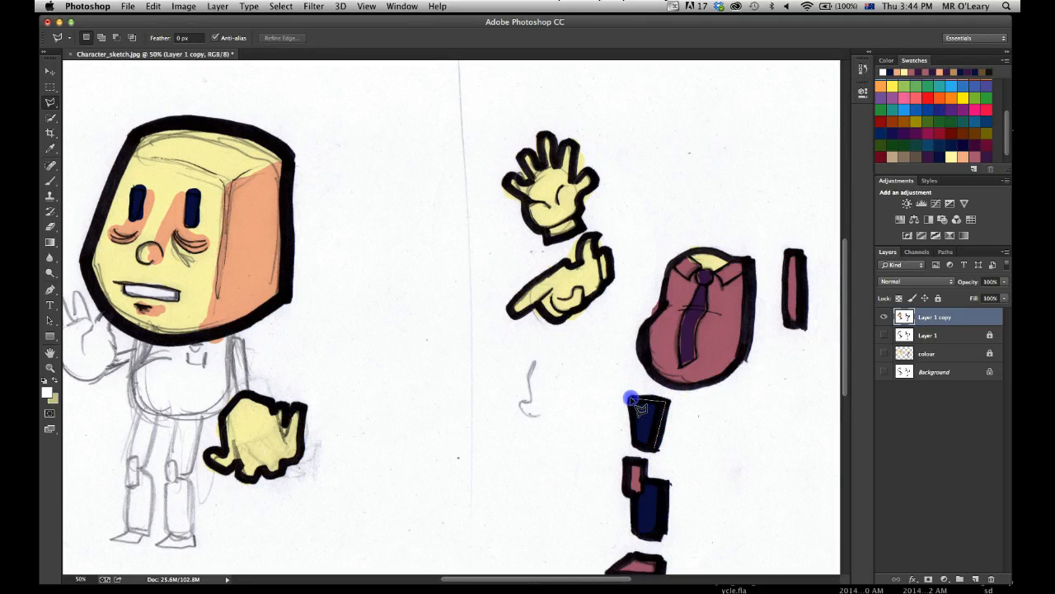
{"action": "double_click", "coordinate": [652, 447]}
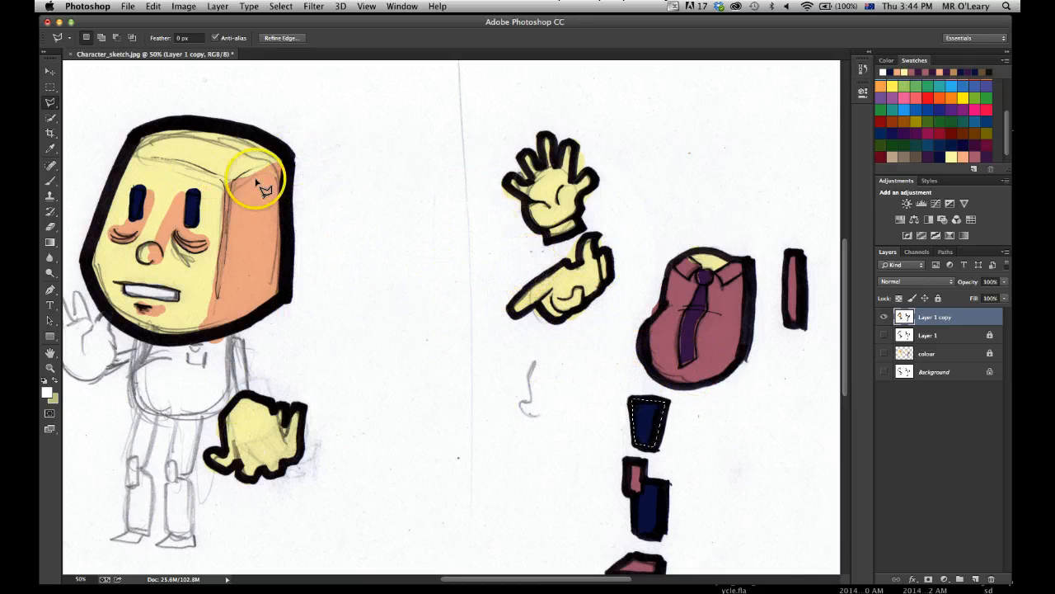
Switch to Finder, move body.png from Design into the character_sections folder, and preview body.png and head.png there.
{"action": "left_click", "coordinate": [91, 6]}
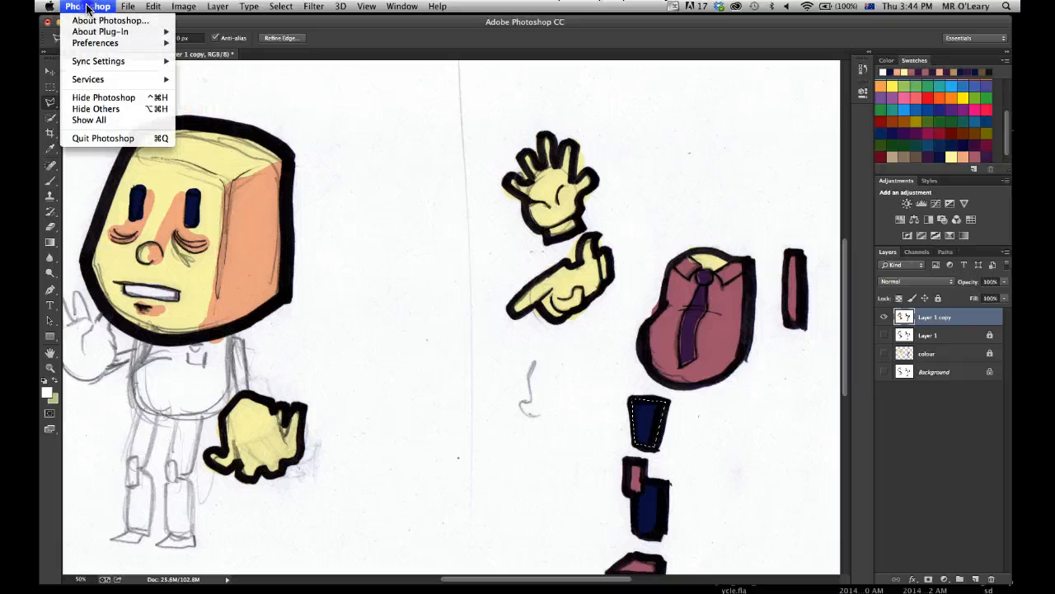
{"action": "left_click", "coordinate": [99, 98]}
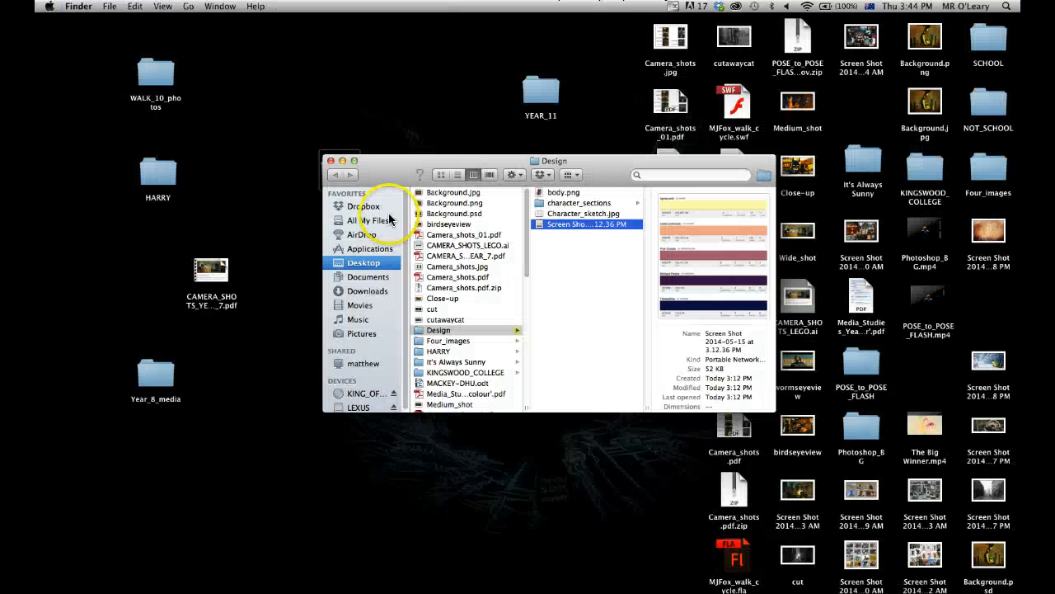
{"action": "left_click", "coordinate": [556, 205]}
{"action": "left_click", "coordinate": [671, 194]}
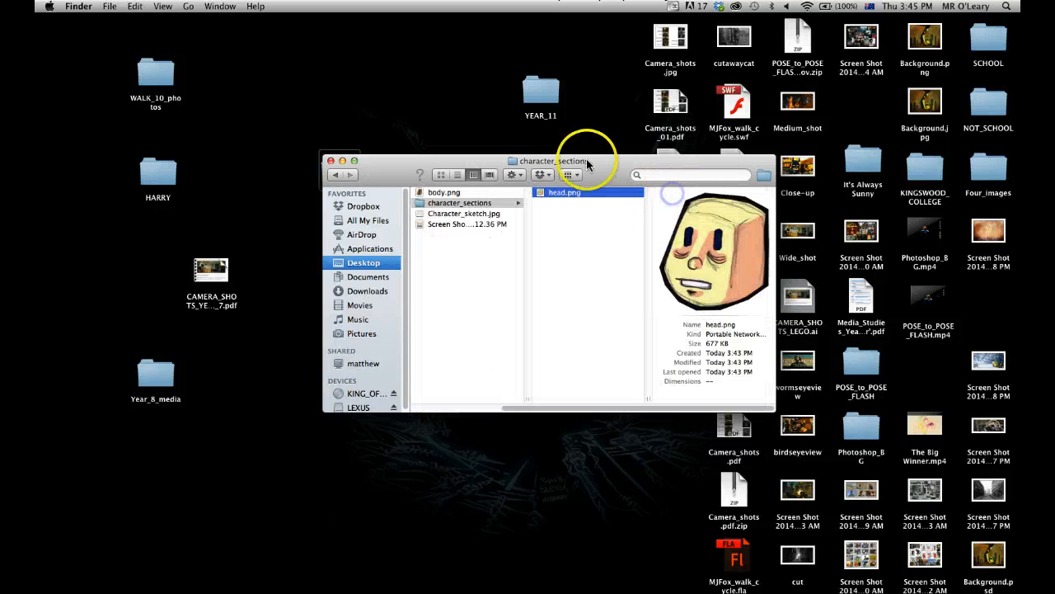
{"action": "left_click_drag", "start_coordinate": [613, 170], "coordinate": [605, 167]}
{"action": "left_click", "coordinate": [424, 191]}
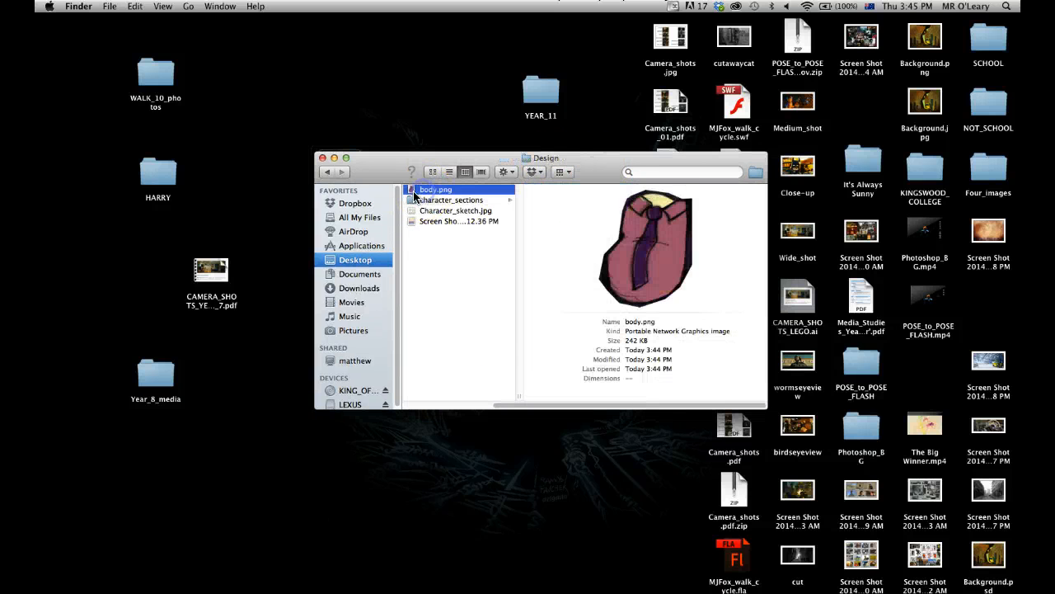
{"action": "left_click_drag", "start_coordinate": [411, 191], "coordinate": [415, 201]}
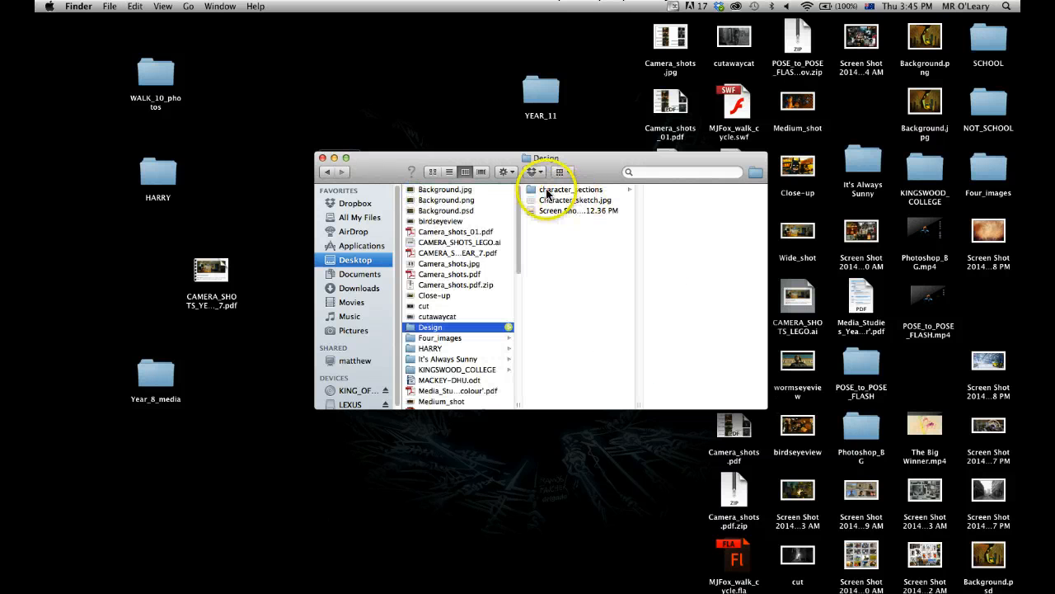
{"action": "left_click", "coordinate": [548, 191]}
{"action": "left_click", "coordinate": [672, 191]}
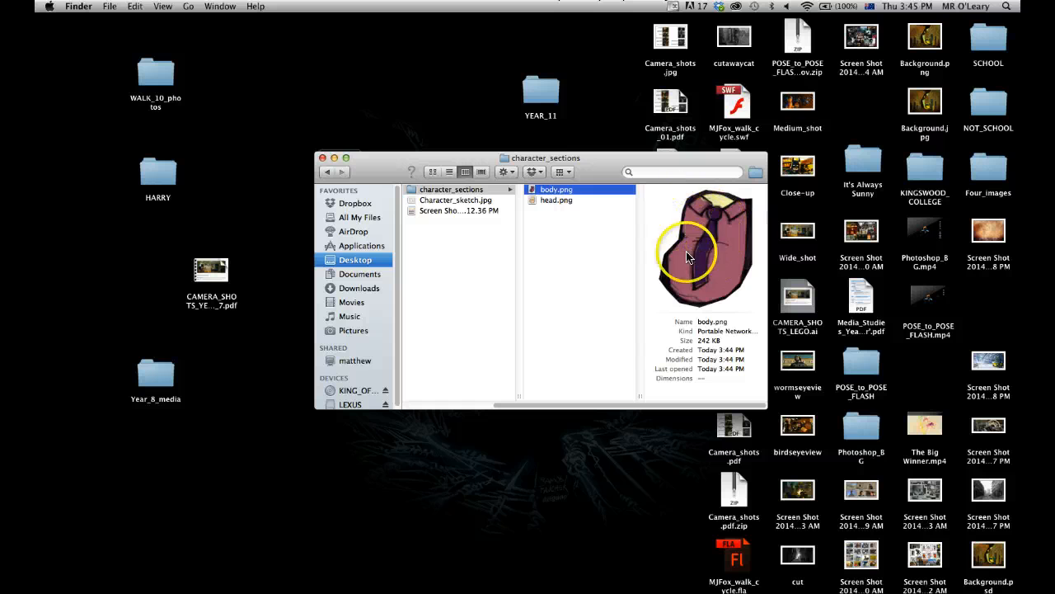
{"action": "left_click", "coordinate": [550, 200]}
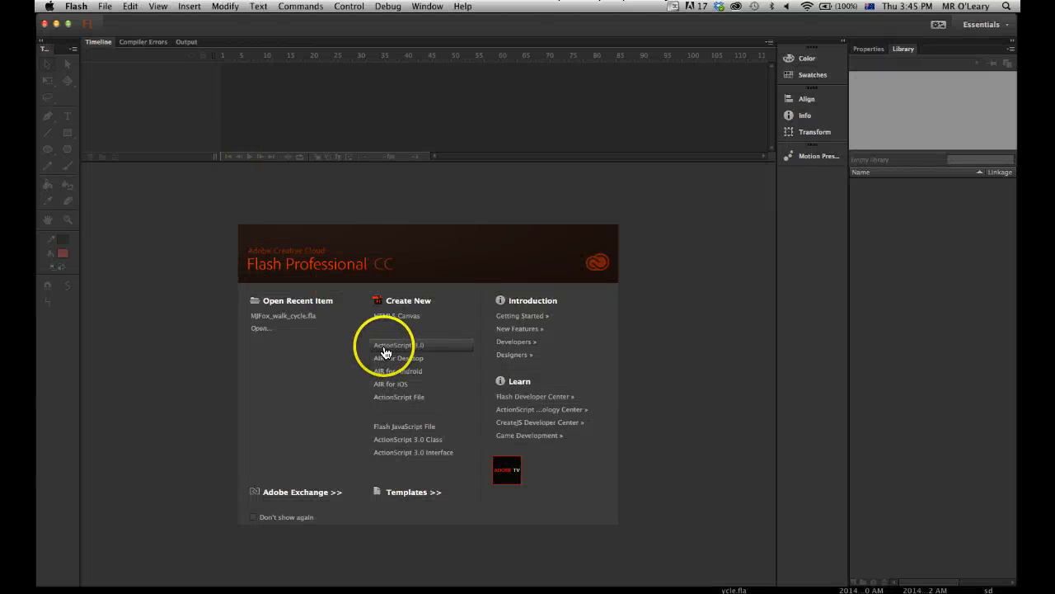
In Flash Professional, create an ActionScript 3.0 document and import body.png and head.png from character_sections into its library.
{"action": "left_click", "coordinate": [384, 348]}
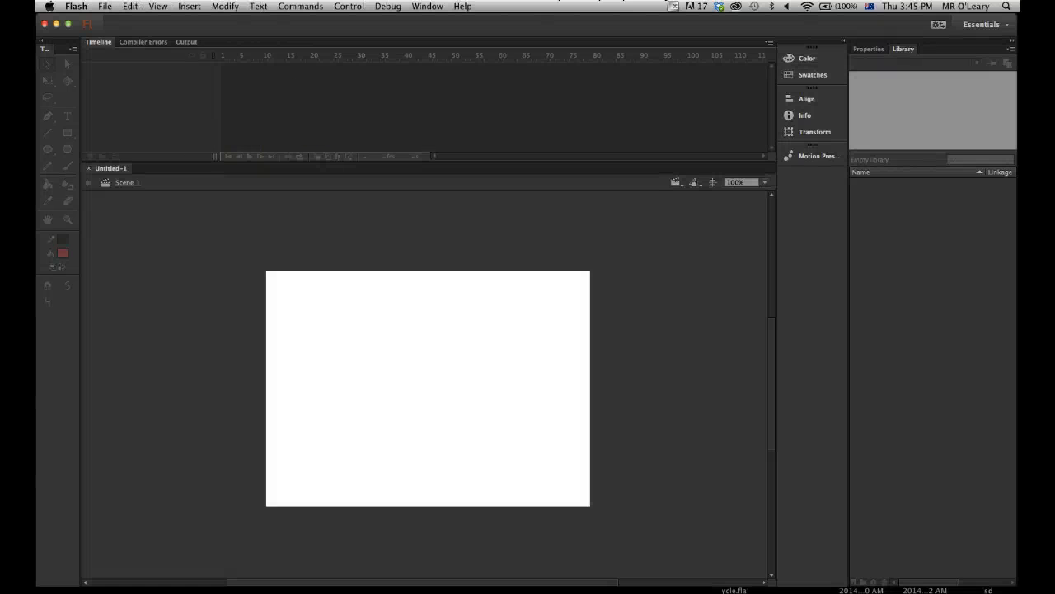
{"action": "left_click", "coordinate": [105, 8]}
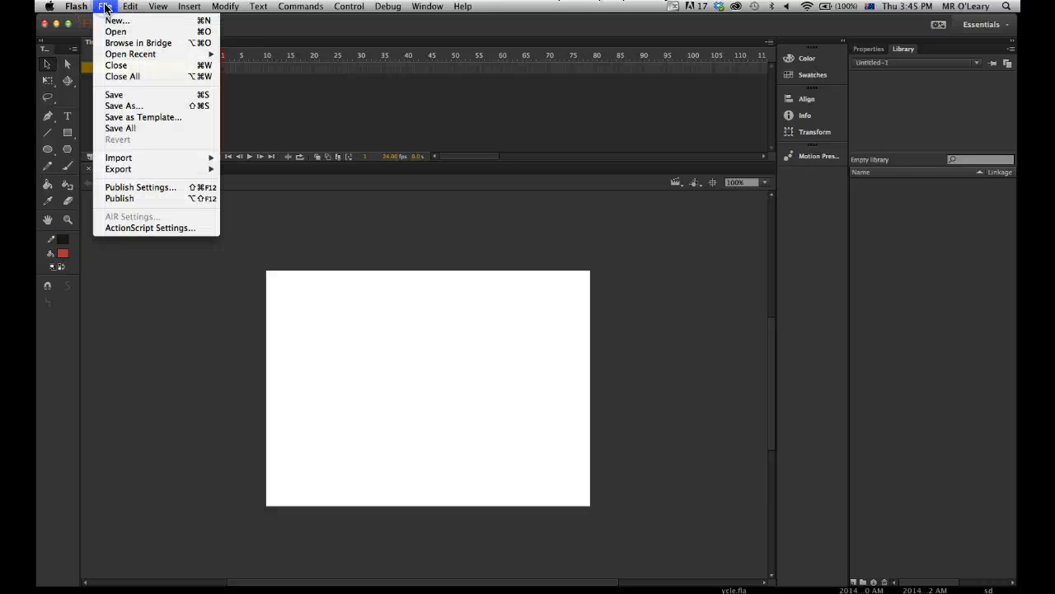
{"action": "mouse_move", "coordinate": [124, 157]}
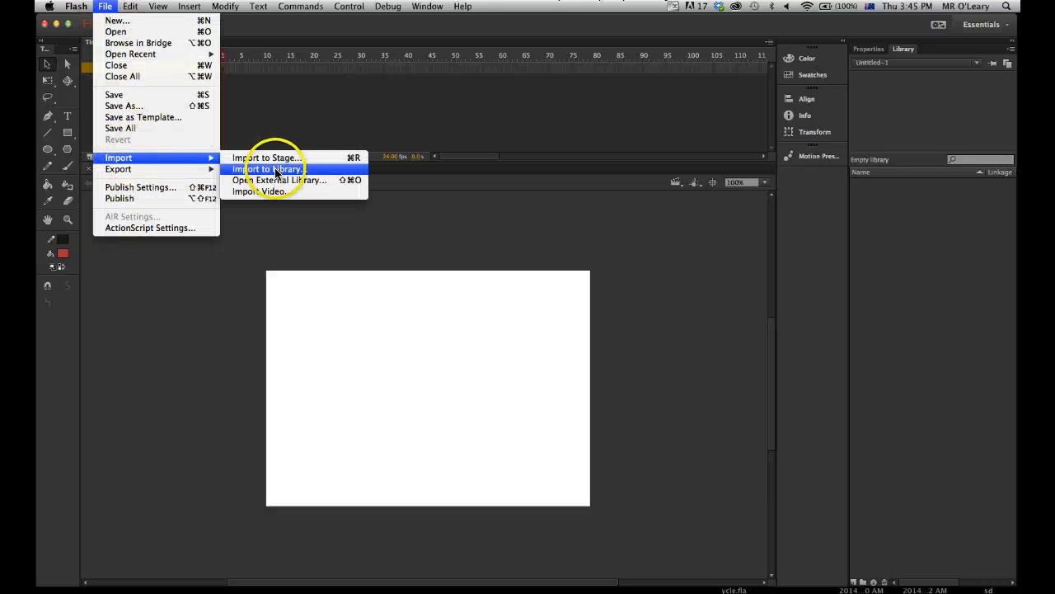
{"action": "left_click", "coordinate": [275, 170]}
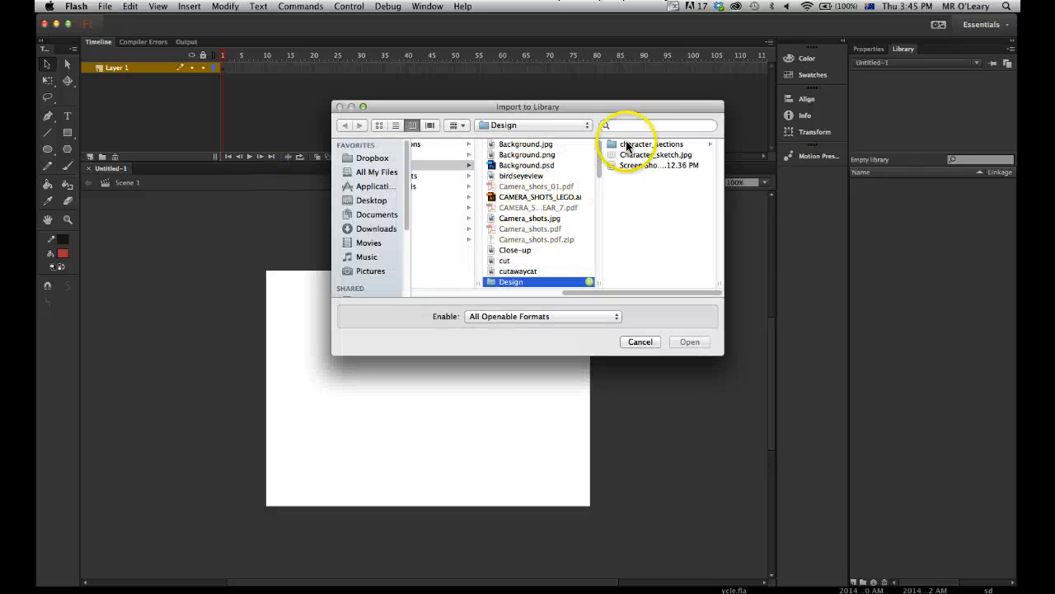
{"action": "left_click", "coordinate": [627, 145]}
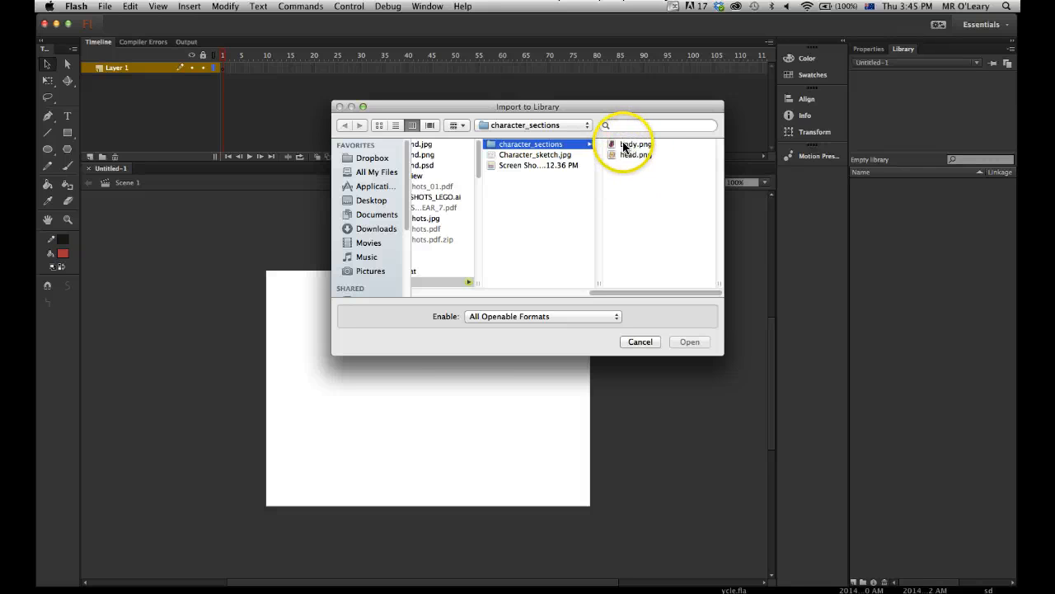
{"action": "left_click", "coordinate": [624, 146]}
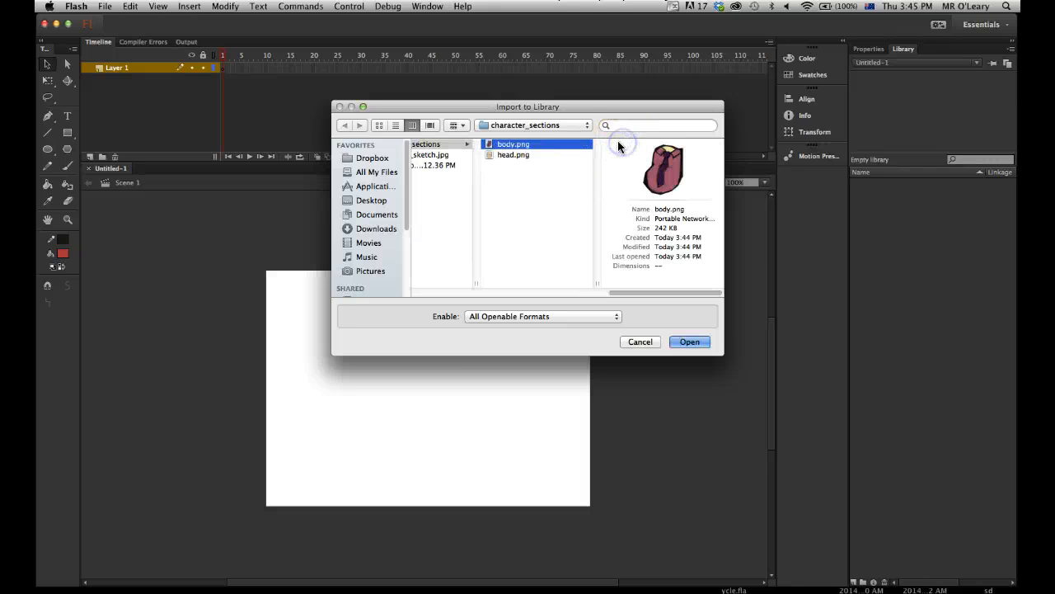
{"action": "left_click", "coordinate": [505, 156], "text": "shift"}
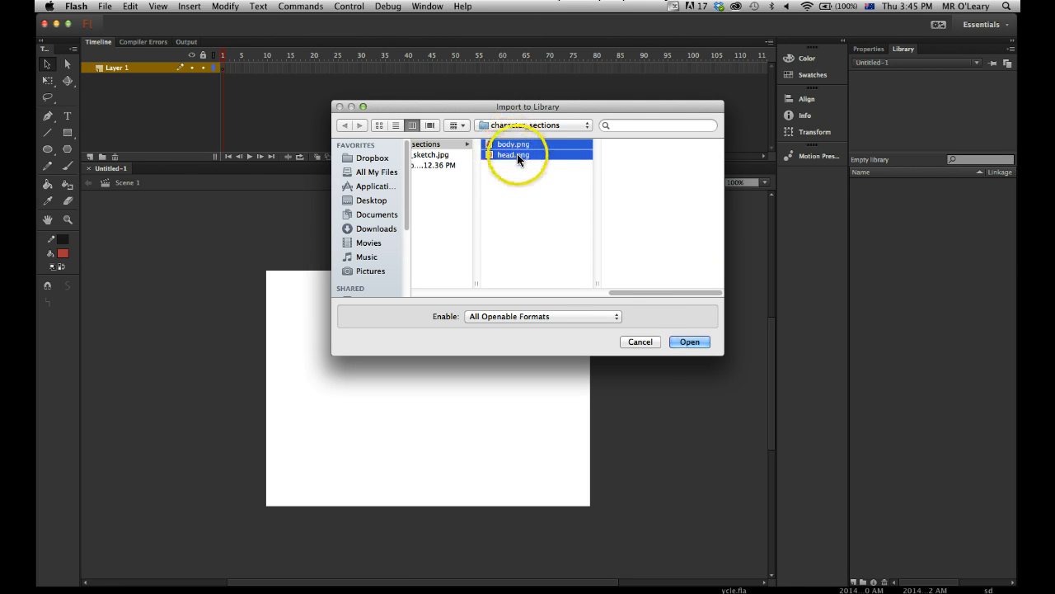
{"action": "left_click", "coordinate": [689, 342]}
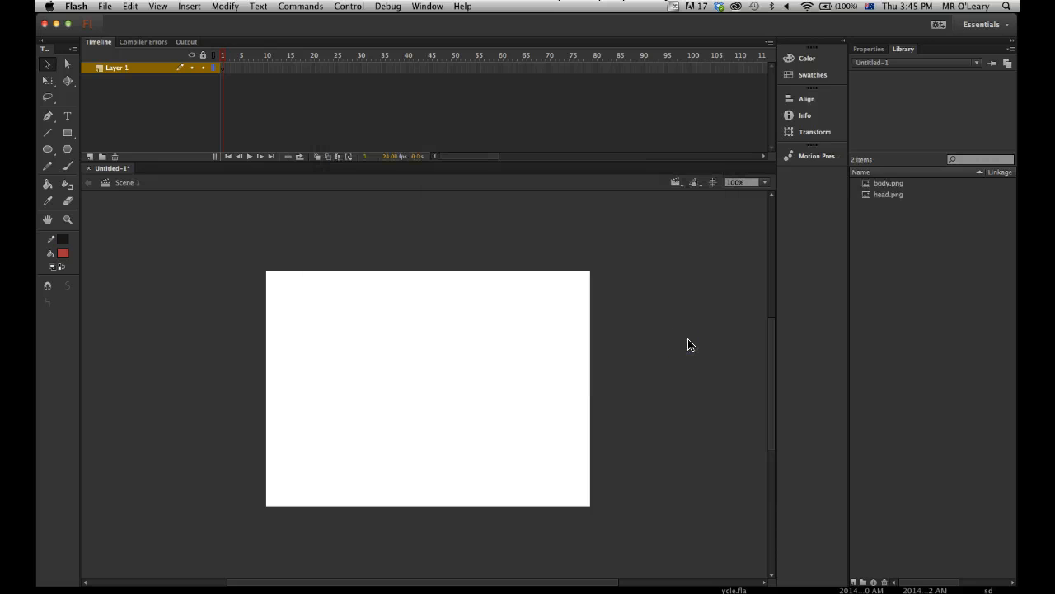
Place head.png from the library on the stage, scale it down with Free Transform, and move it onto the stage's right half.
{"action": "left_click", "coordinate": [882, 185]}
{"action": "left_click", "coordinate": [880, 196]}
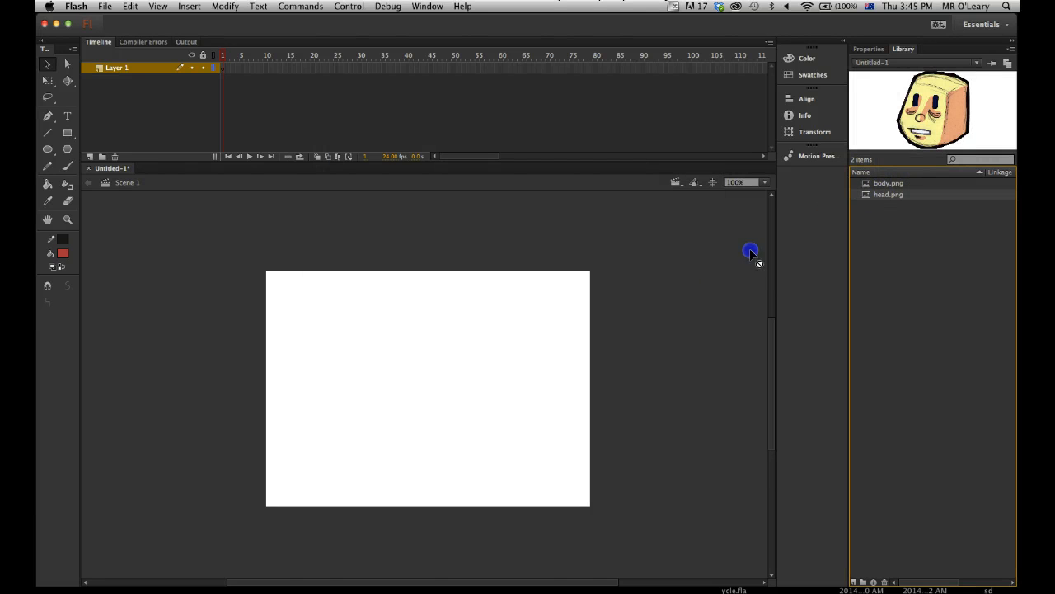
{"action": "left_click_drag", "start_coordinate": [623, 284], "coordinate": [623, 285]}
{"action": "left_click_drag", "start_coordinate": [549, 250], "coordinate": [542, 356]}
{"action": "left_click", "coordinate": [417, 231]}
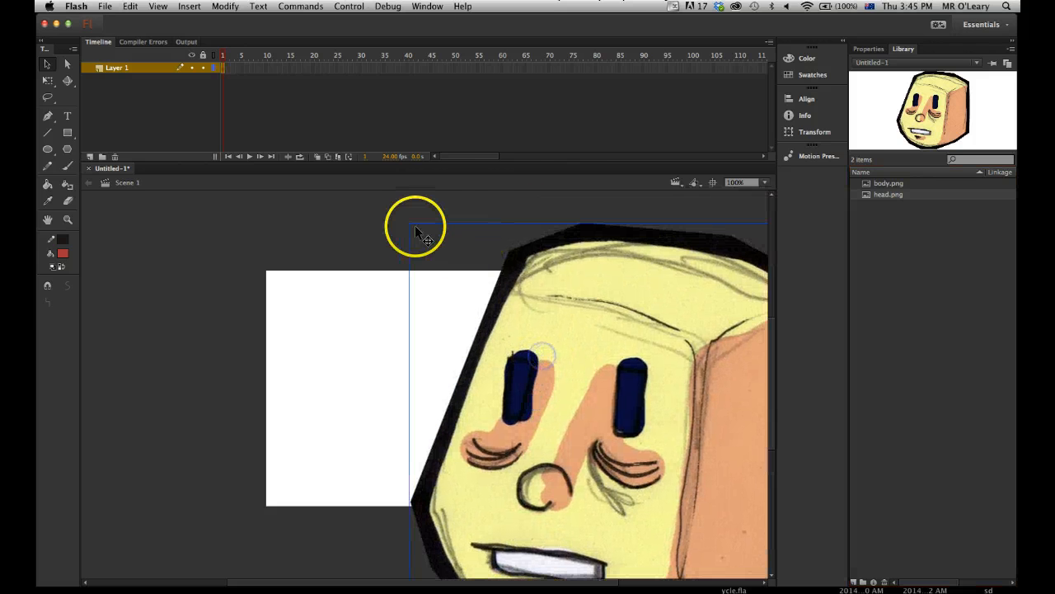
{"action": "key", "text": "q"}
{"action": "left_click_drag", "start_coordinate": [416, 231], "coordinate": [604, 233]}
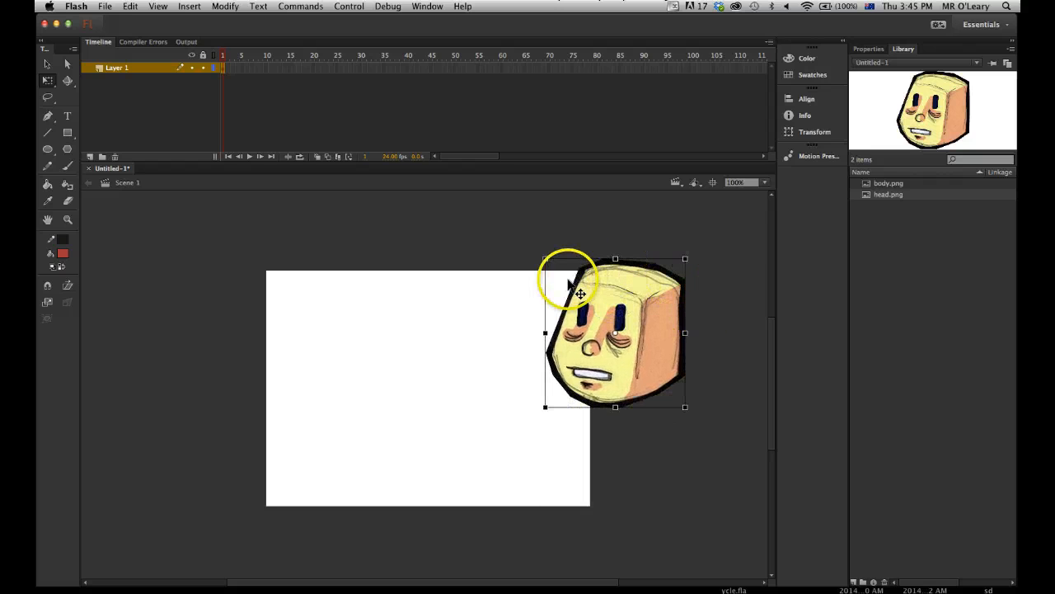
{"action": "left_click_drag", "start_coordinate": [650, 338], "coordinate": [696, 336]}
{"action": "left_click", "coordinate": [603, 234]}
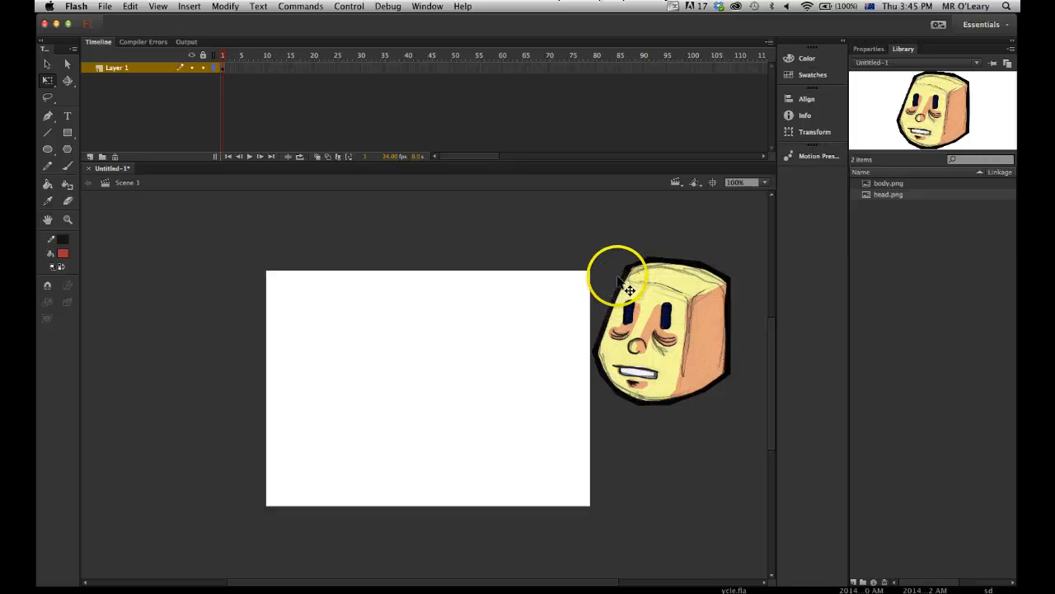
{"action": "left_click_drag", "start_coordinate": [603, 355], "coordinate": [427, 378]}
Add body.png scaled down below the head, select both bitmaps, and delete them from the stage.
{"action": "left_click", "coordinate": [878, 184]}
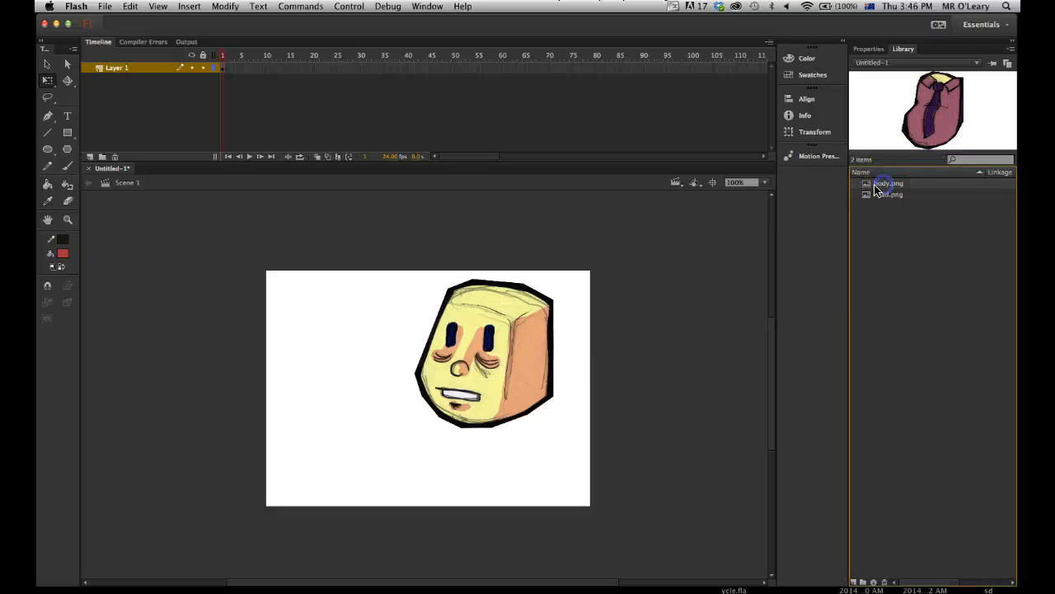
{"action": "left_click_drag", "start_coordinate": [674, 301], "coordinate": [577, 369]}
{"action": "left_click_drag", "start_coordinate": [470, 230], "coordinate": [511, 294]}
{"action": "left_click_drag", "start_coordinate": [580, 338], "coordinate": [476, 432]}
{"action": "left_click", "coordinate": [667, 355]}
{"action": "left_click_drag", "start_coordinate": [400, 283], "coordinate": [578, 484]}
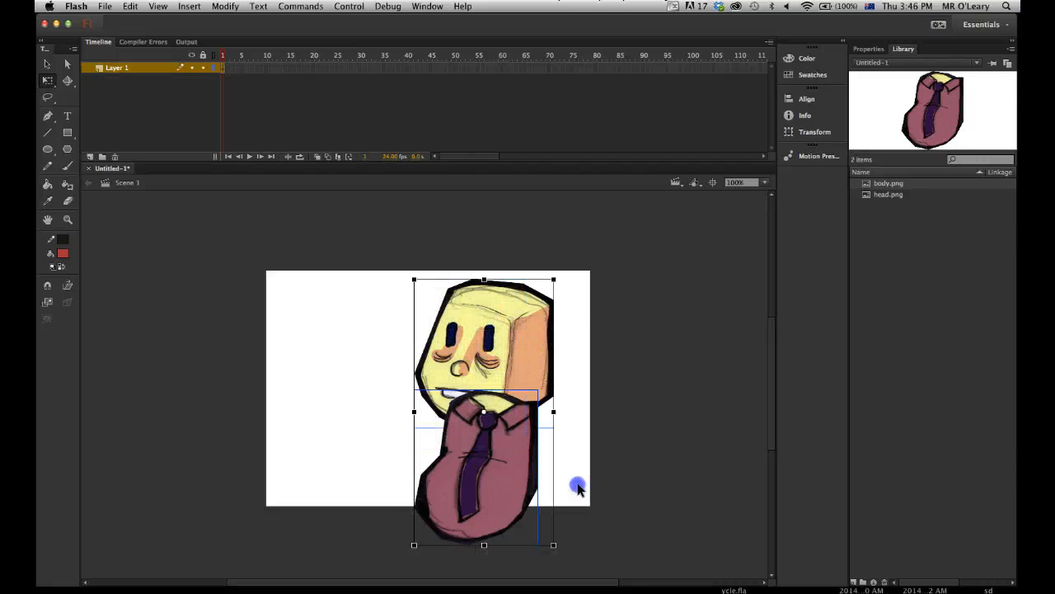
{"action": "key", "text": "BackSpace"}
Place the head.png and body.png bitmaps from the library on the empty stage again.
{"action": "left_click", "coordinate": [885, 196]}
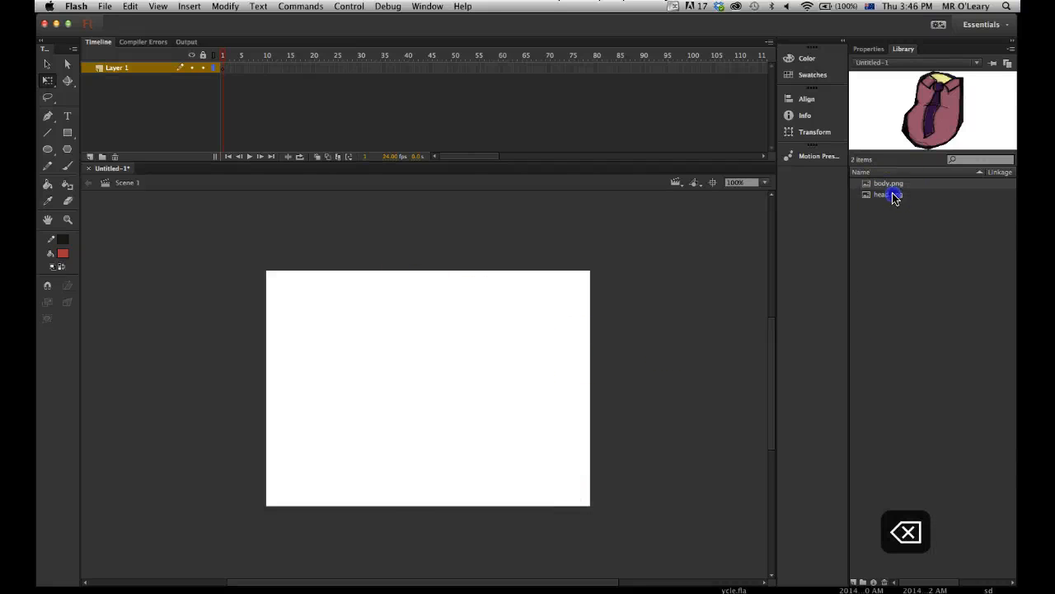
{"action": "left_click", "coordinate": [880, 196]}
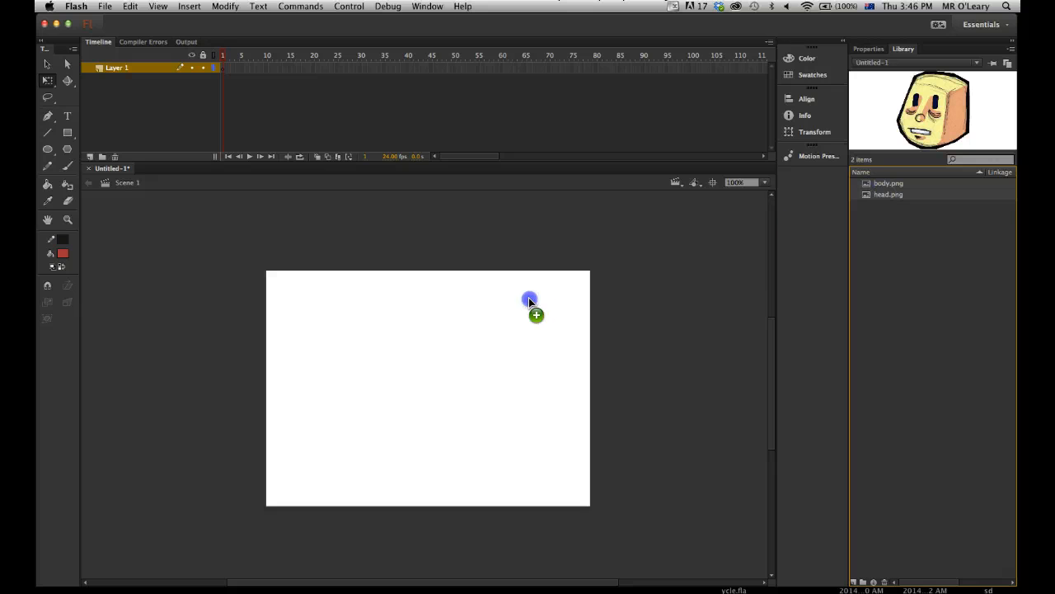
{"action": "left_click_drag", "start_coordinate": [529, 297], "coordinate": [528, 297]}
{"action": "left_click_drag", "start_coordinate": [443, 346], "coordinate": [450, 402]}
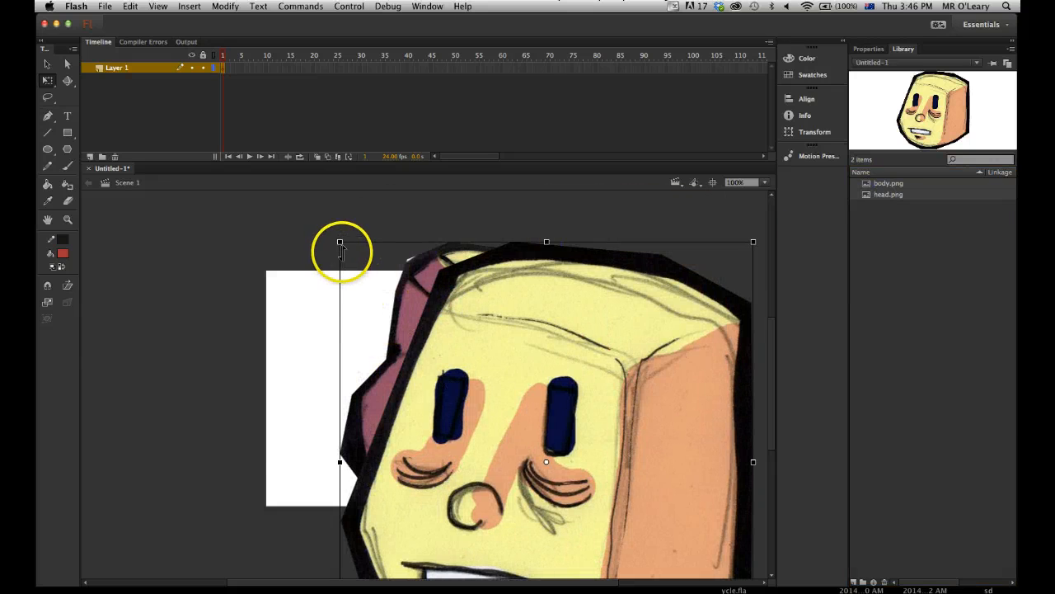
Scale down the head and body bitmaps and position the head above the torso, overlapping its collar.
{"action": "left_click_drag", "start_coordinate": [351, 264], "coordinate": [409, 348]}
{"action": "left_click_drag", "start_coordinate": [518, 408], "coordinate": [579, 346]}
{"action": "left_click_drag", "start_coordinate": [481, 281], "coordinate": [511, 307]}
{"action": "left_click", "coordinate": [653, 274]}
{"action": "left_click_drag", "start_coordinate": [590, 377], "coordinate": [542, 238]}
{"action": "left_click", "coordinate": [689, 294]}
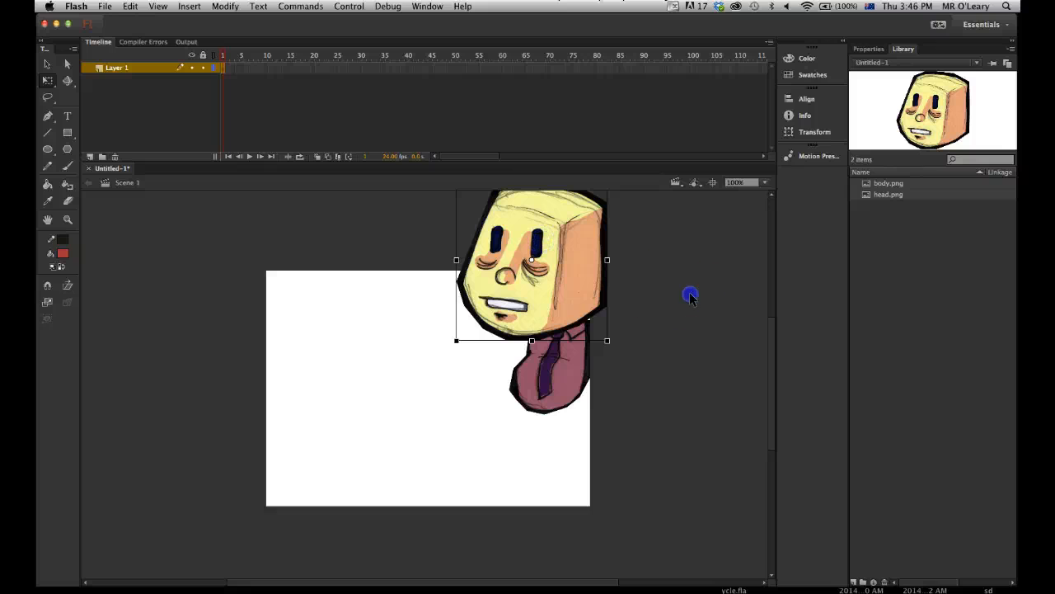
Move the head and body together so the torso sits inside the stage, slightly right of its centre.
{"action": "left_click_drag", "start_coordinate": [574, 296], "coordinate": [559, 342]}
{"action": "left_click_drag", "start_coordinate": [432, 483], "coordinate": [480, 361]}
{"action": "left_click", "coordinate": [622, 351]}
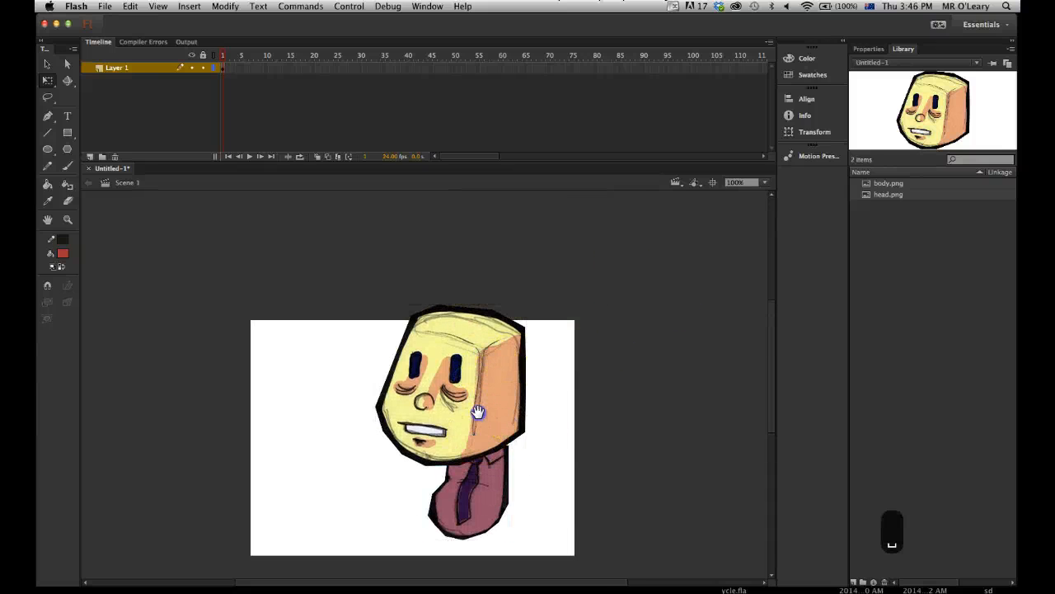
{"action": "left_click_drag", "start_coordinate": [478, 412], "coordinate": [496, 329]}
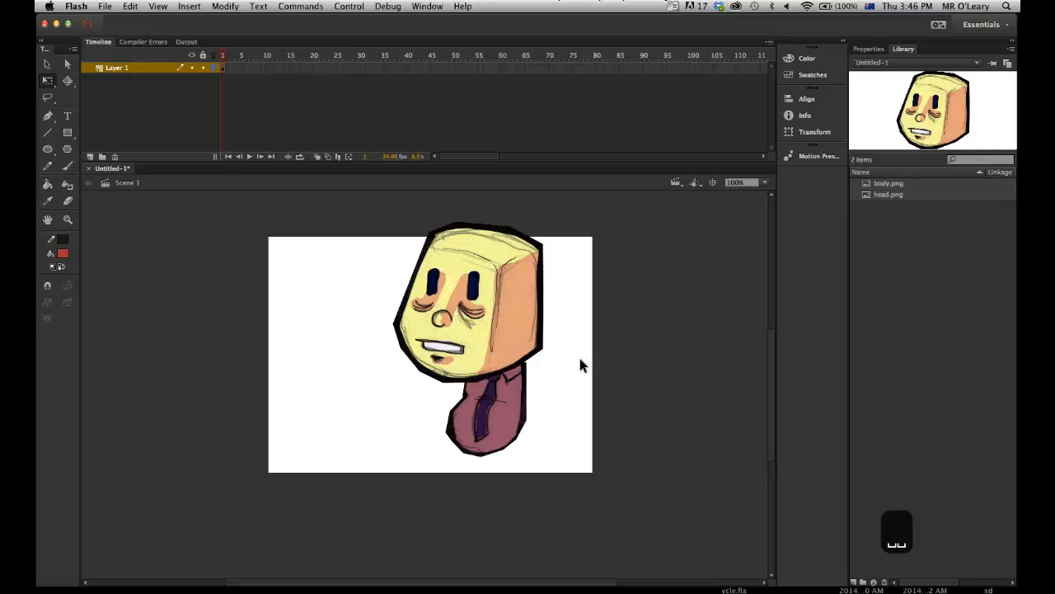
{"action": "left_click_drag", "start_coordinate": [536, 338], "coordinate": [527, 332]}
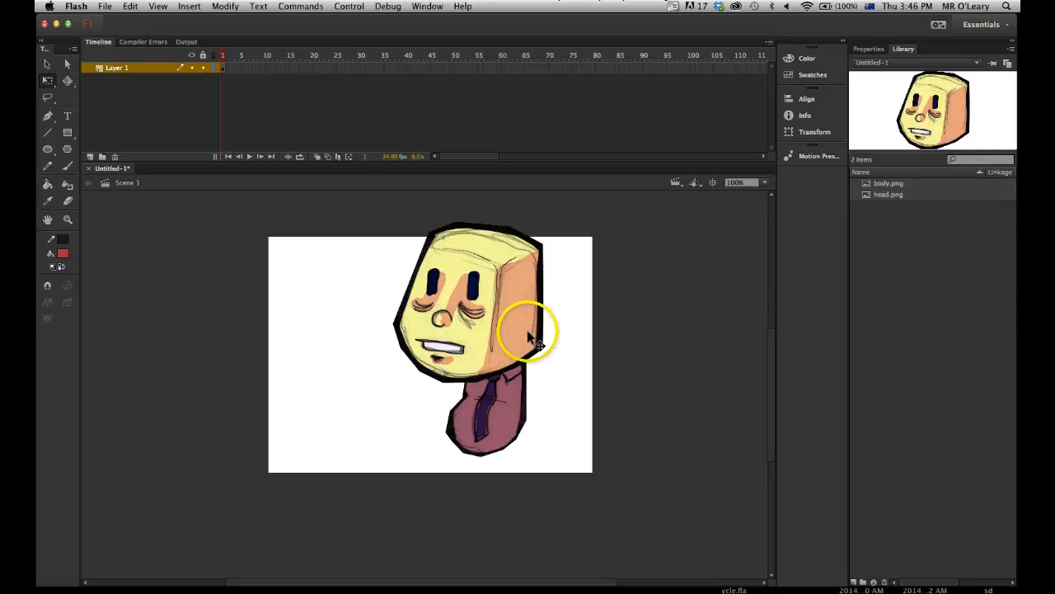